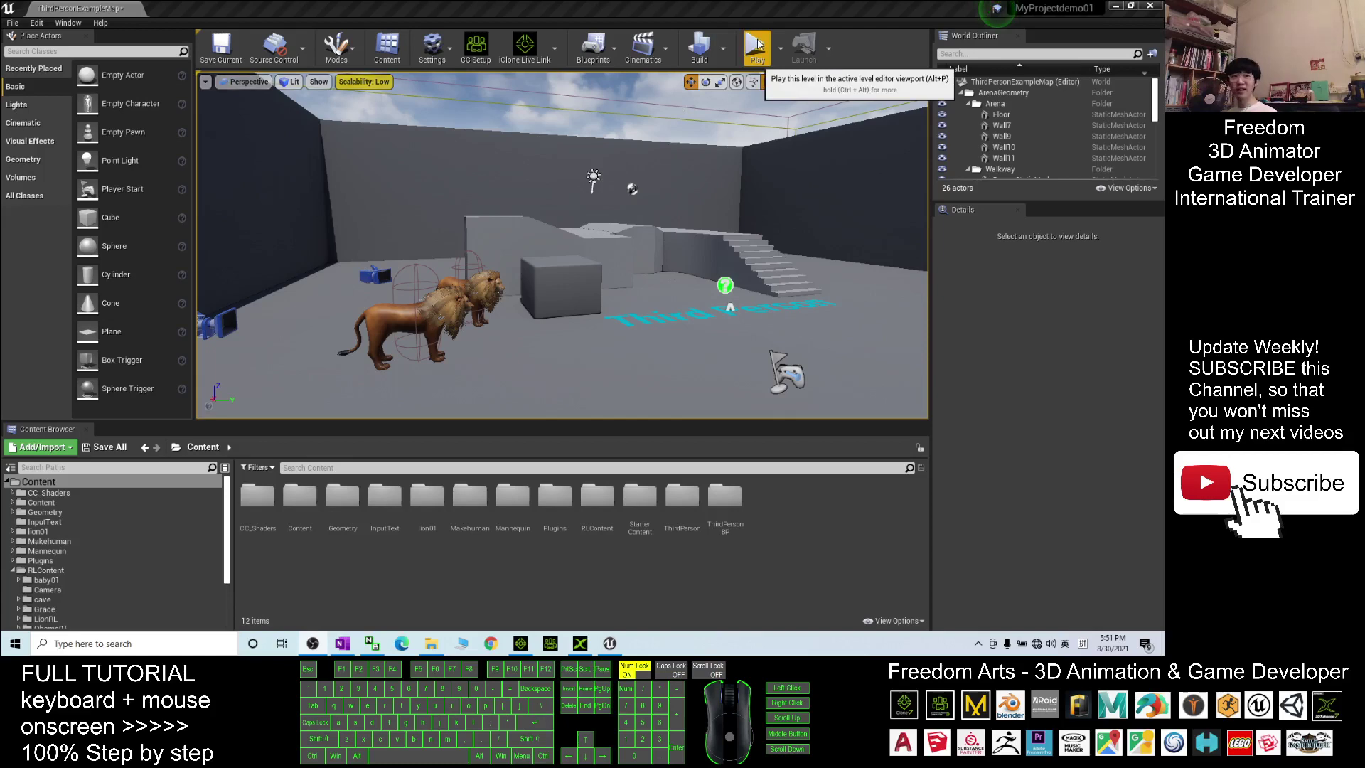
Step: Play-test the level by running the lion character around the arena, and stop the session
left_click(756, 46)
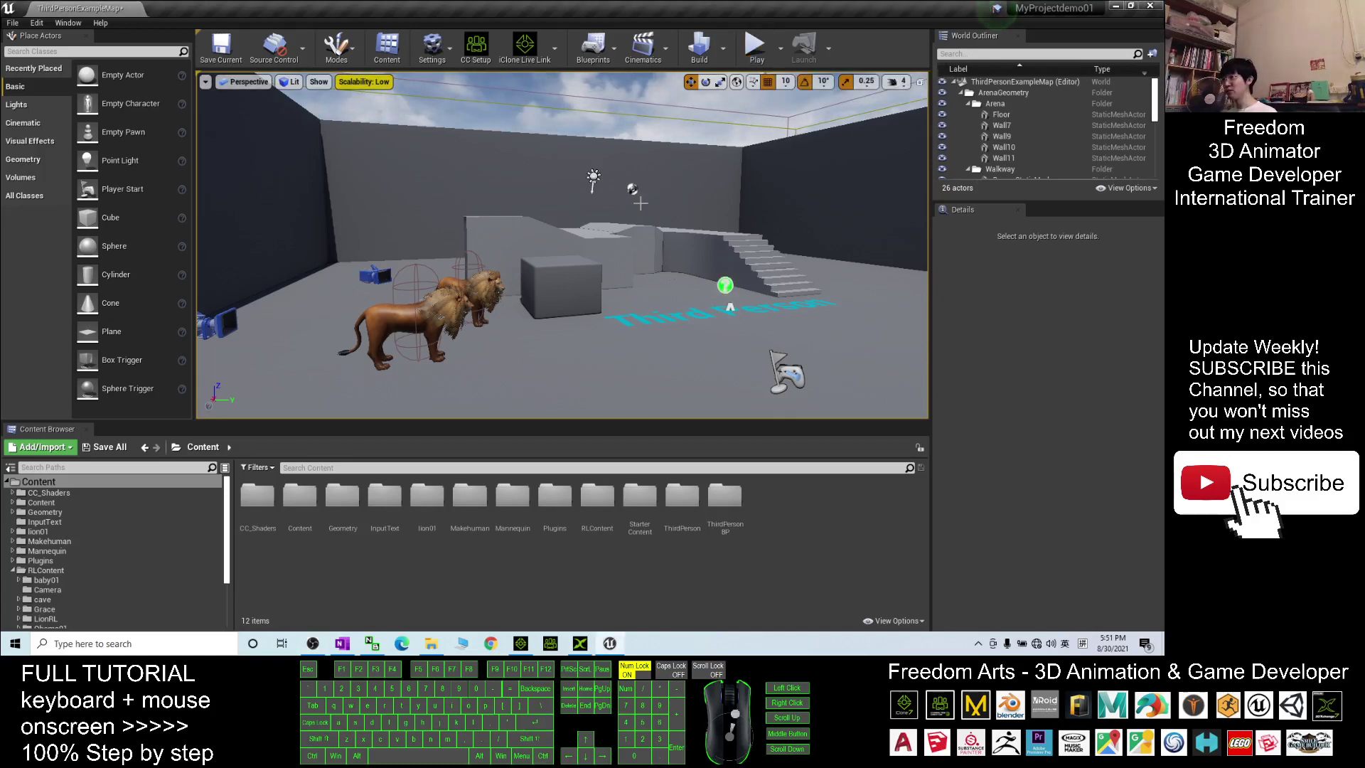
scroll(638, 200, "down", 3)
left_click(756, 46)
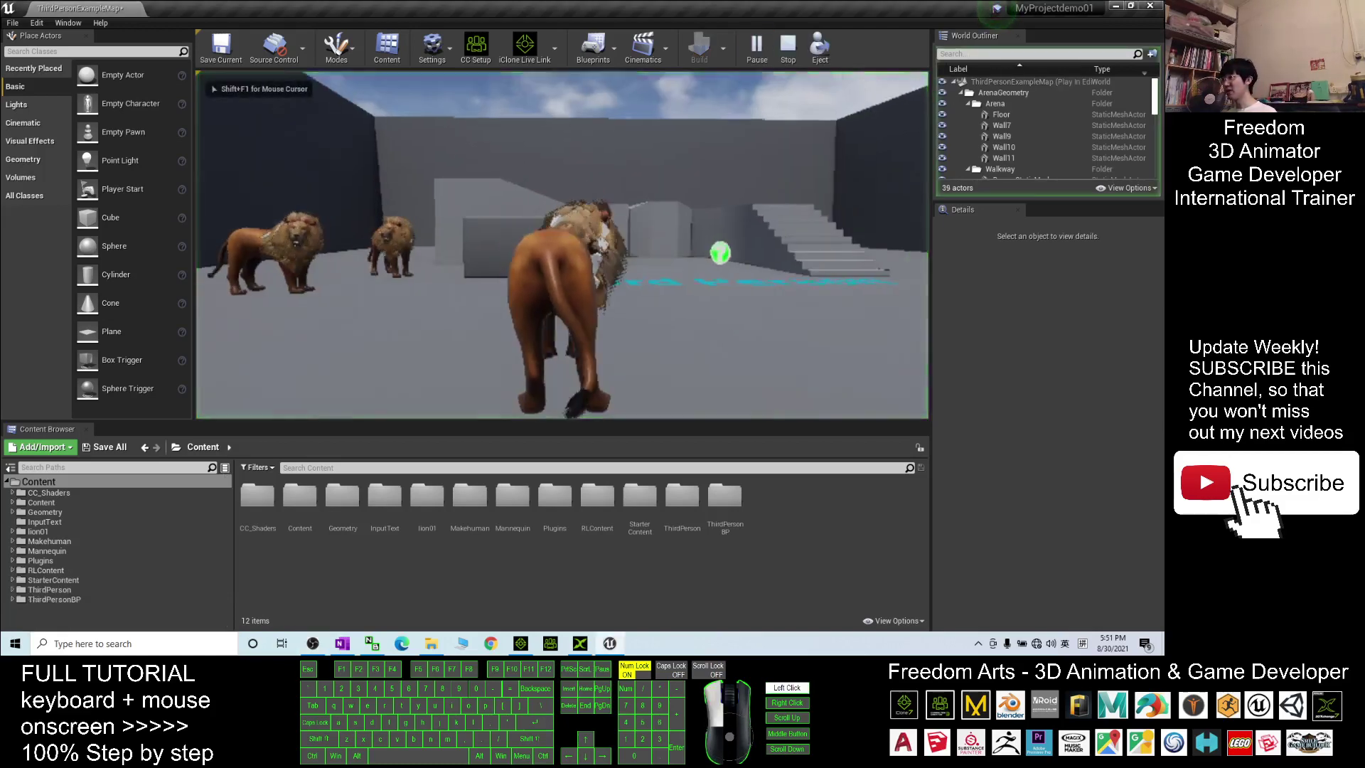
key("w")
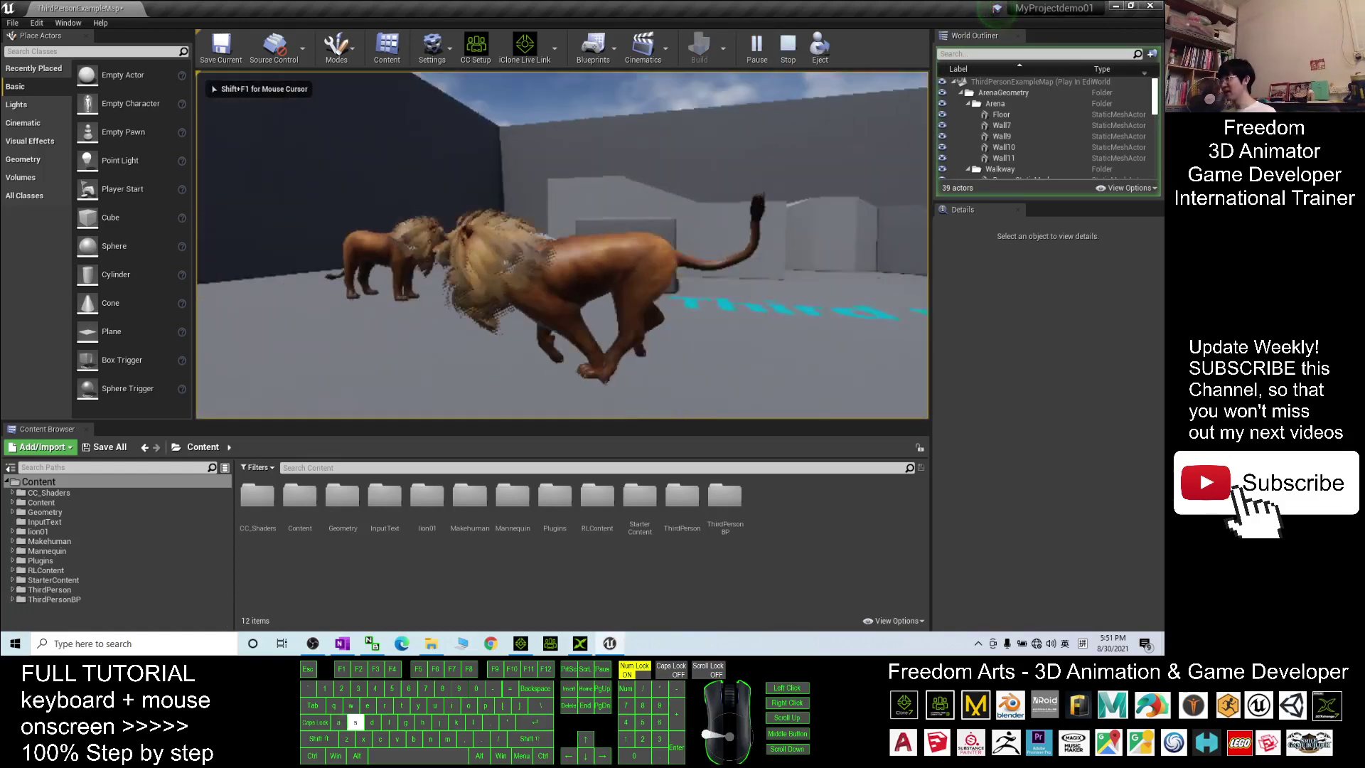
key("a")
key("s")
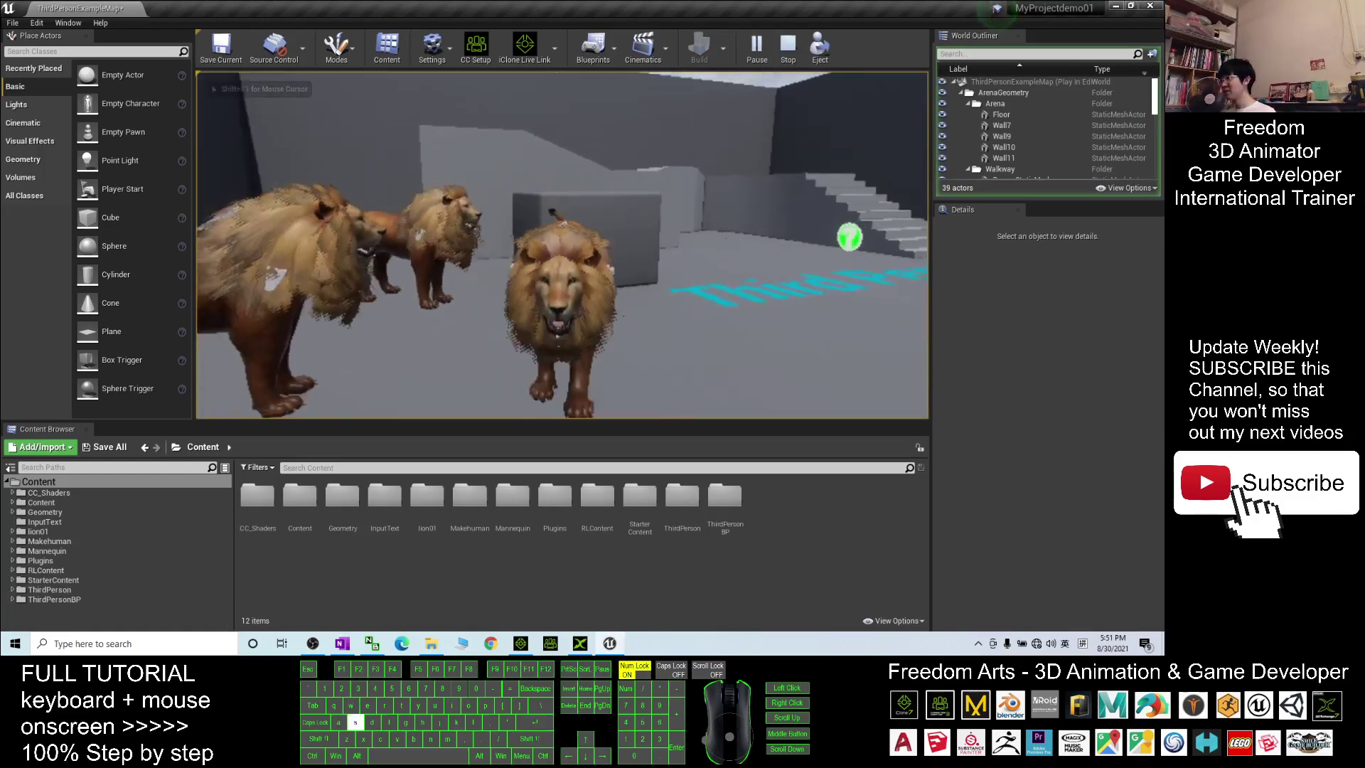
key("d")
key("s")
key("a")
key("a")
key("w")
key("Escape")
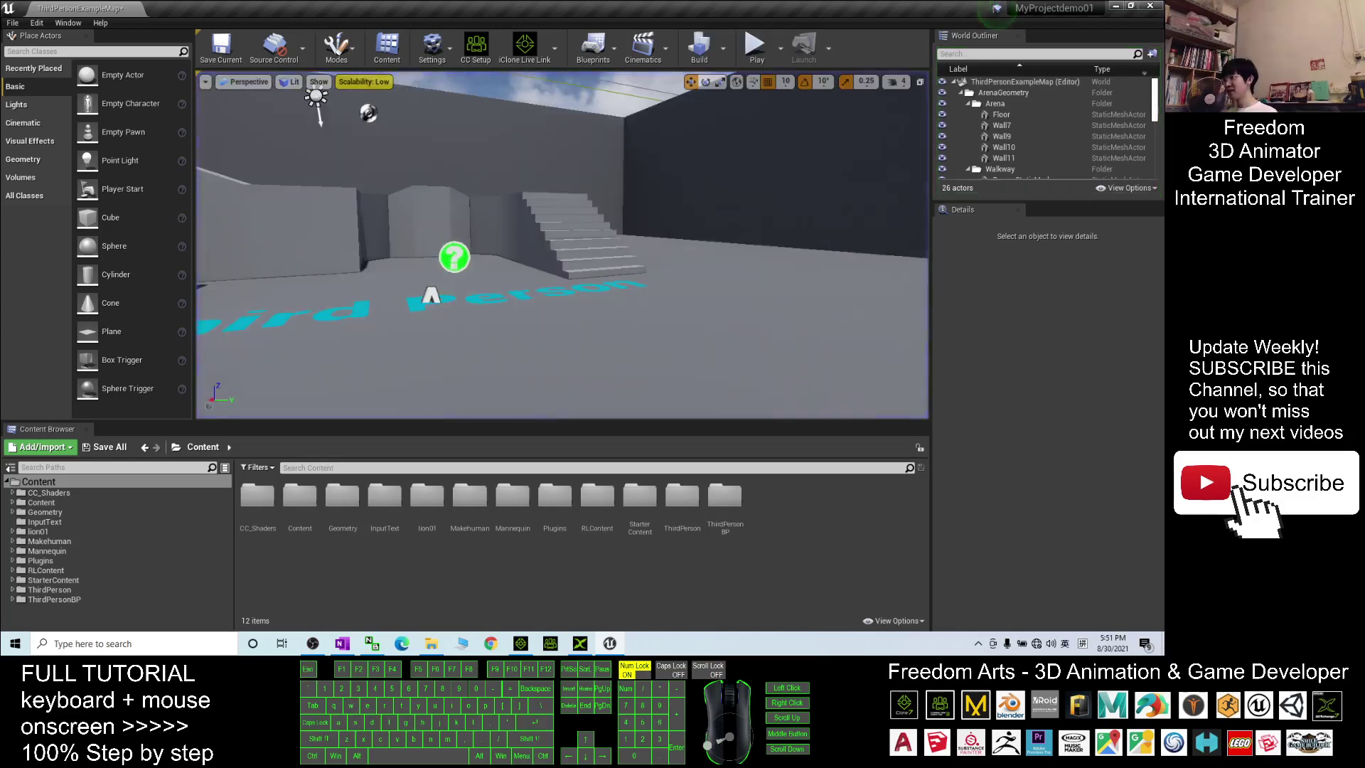
left_click_drag(616, 216, 529, 234, "alt")
scroll(615, 217, "up", 4)
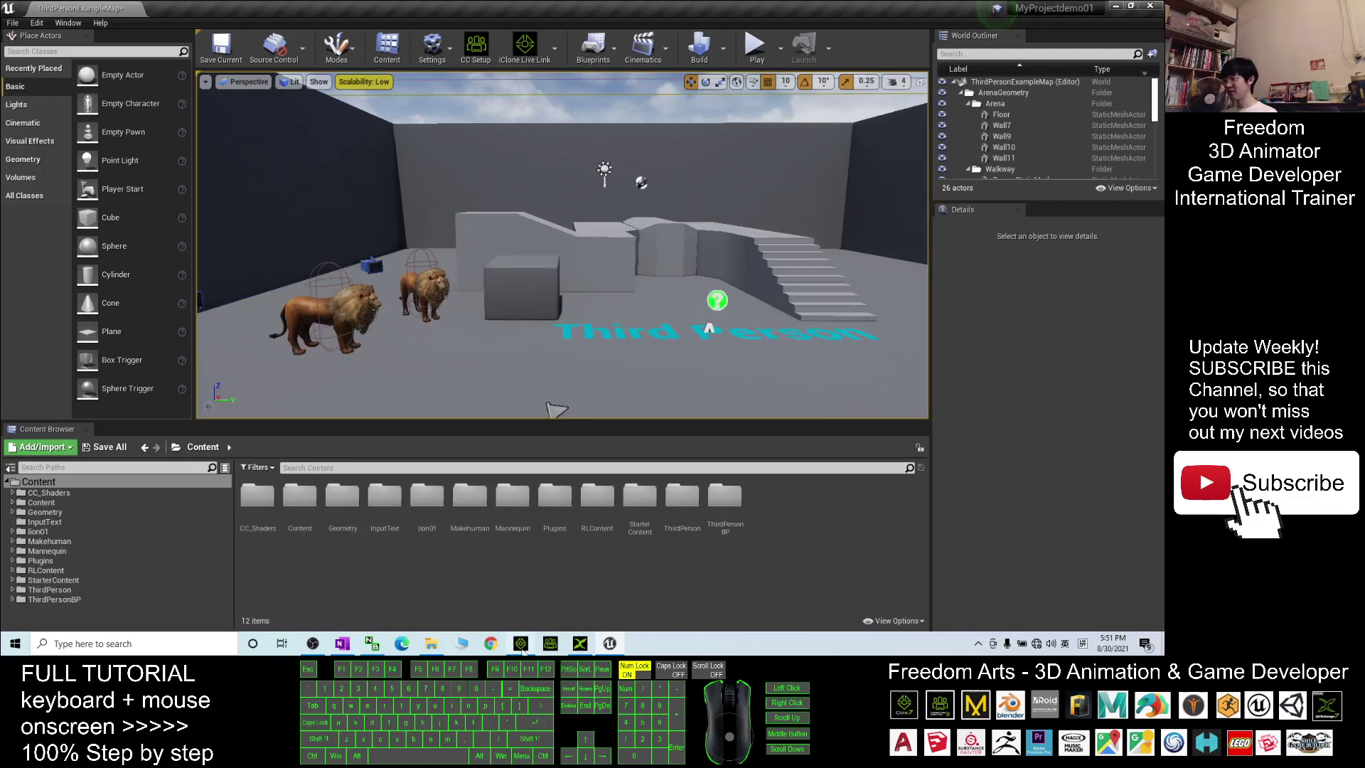
Step: Switch to iClone and add the Tiger avatar from Animal World Vol.5 - Fierce Animals II to the empty scene
left_click(520, 644)
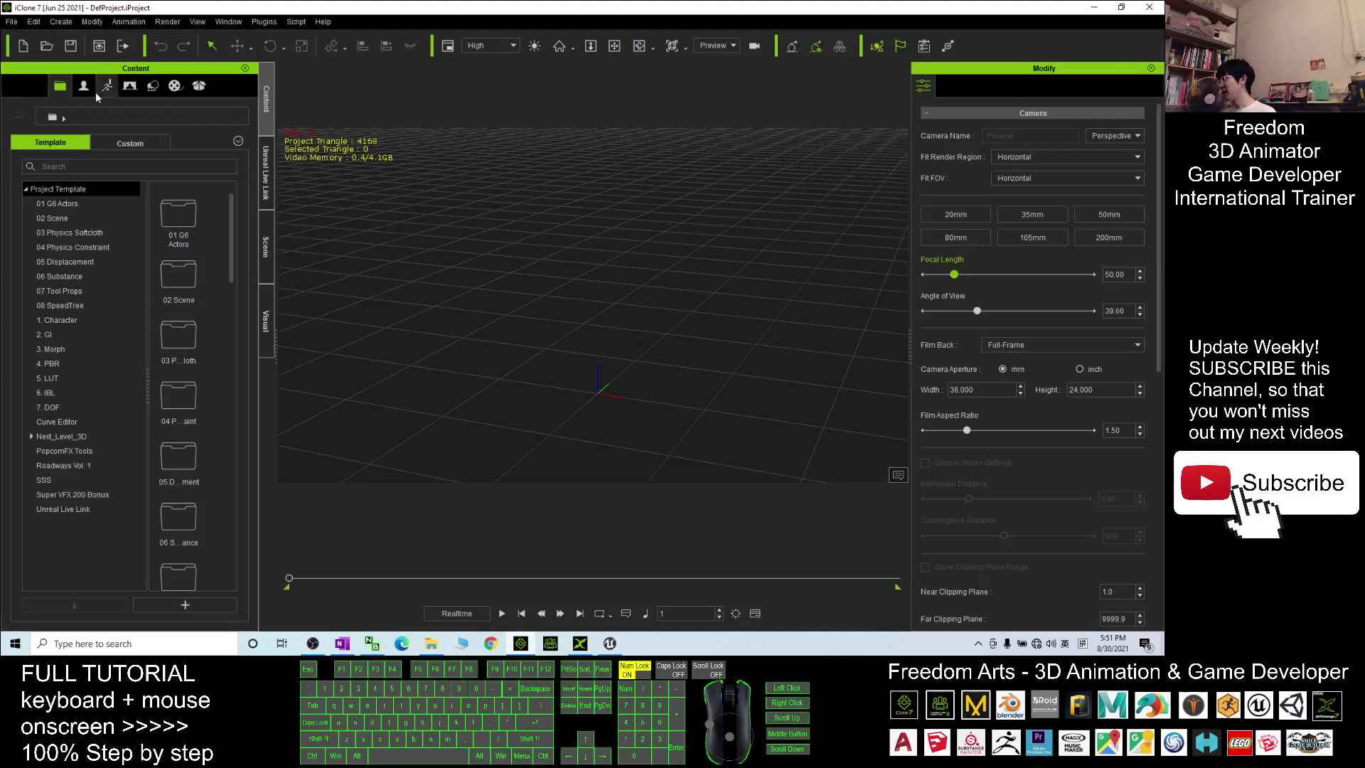
left_click(83, 86)
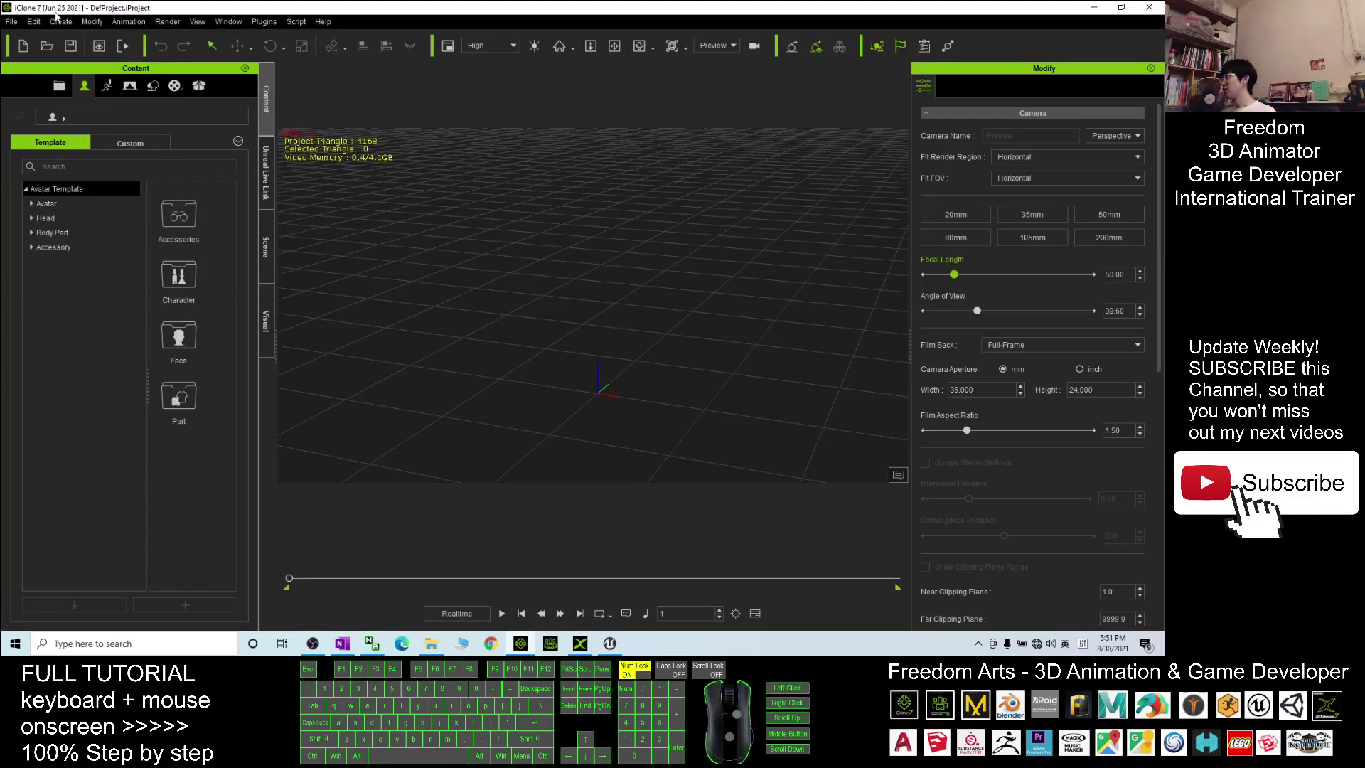
left_click(31, 203)
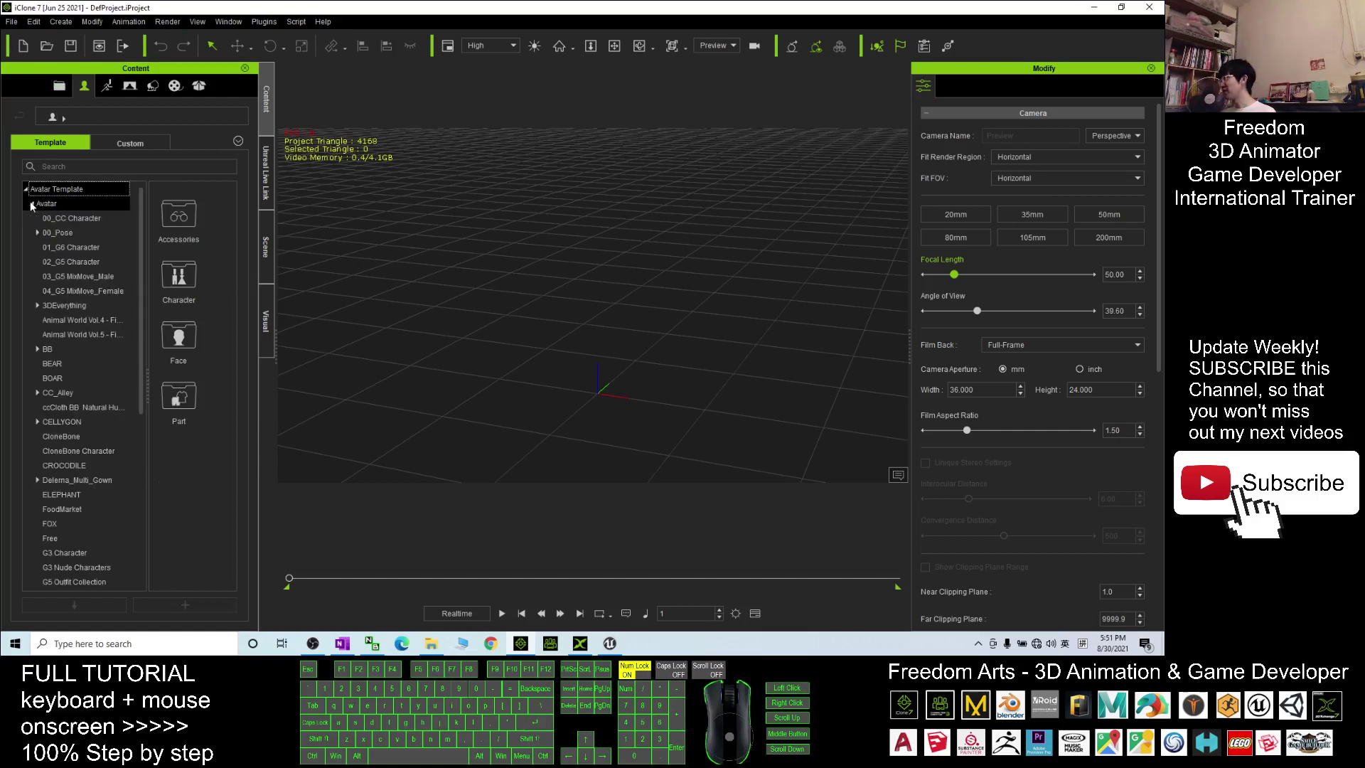
left_click(83, 337)
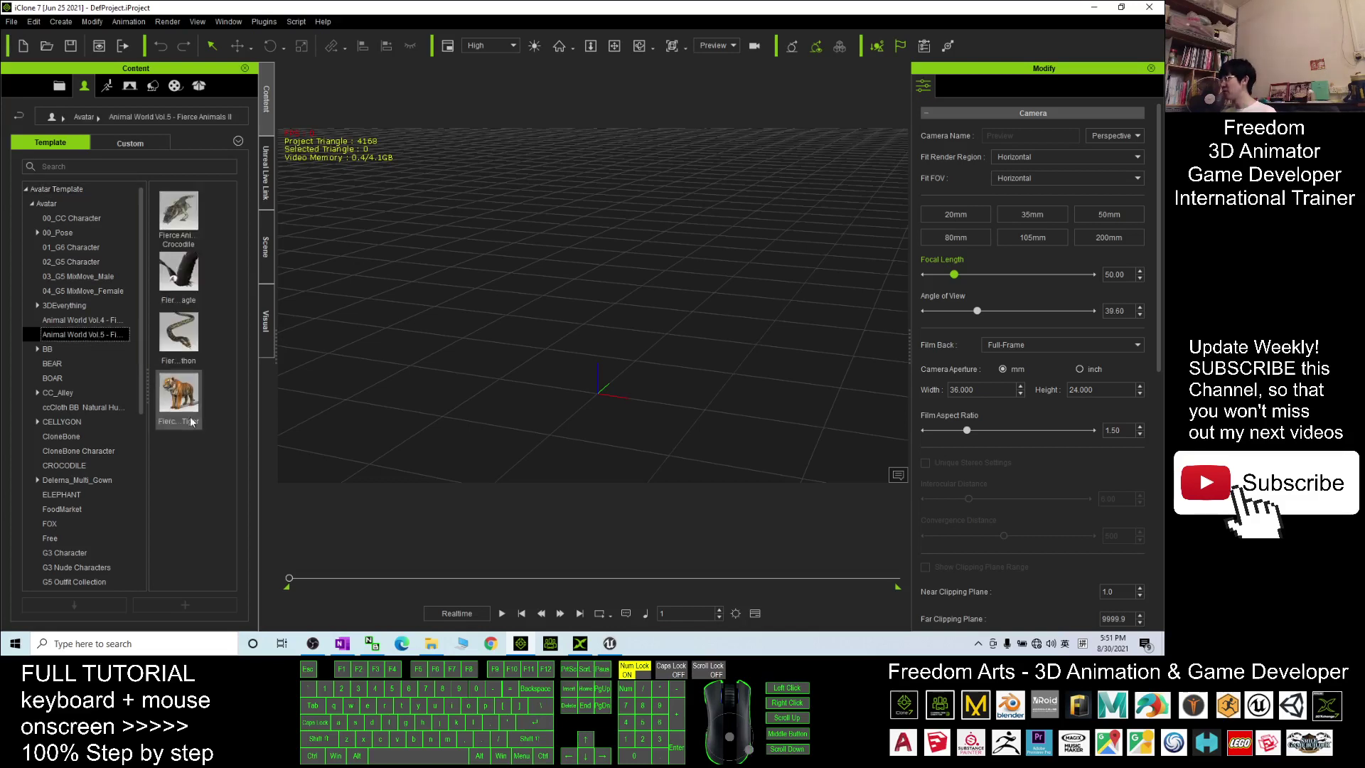
left_click_drag(177, 395, 591, 393)
scroll(570, 338, "up", 3)
key("x")
left_click_drag(570, 338, 544, 322)
key("c")
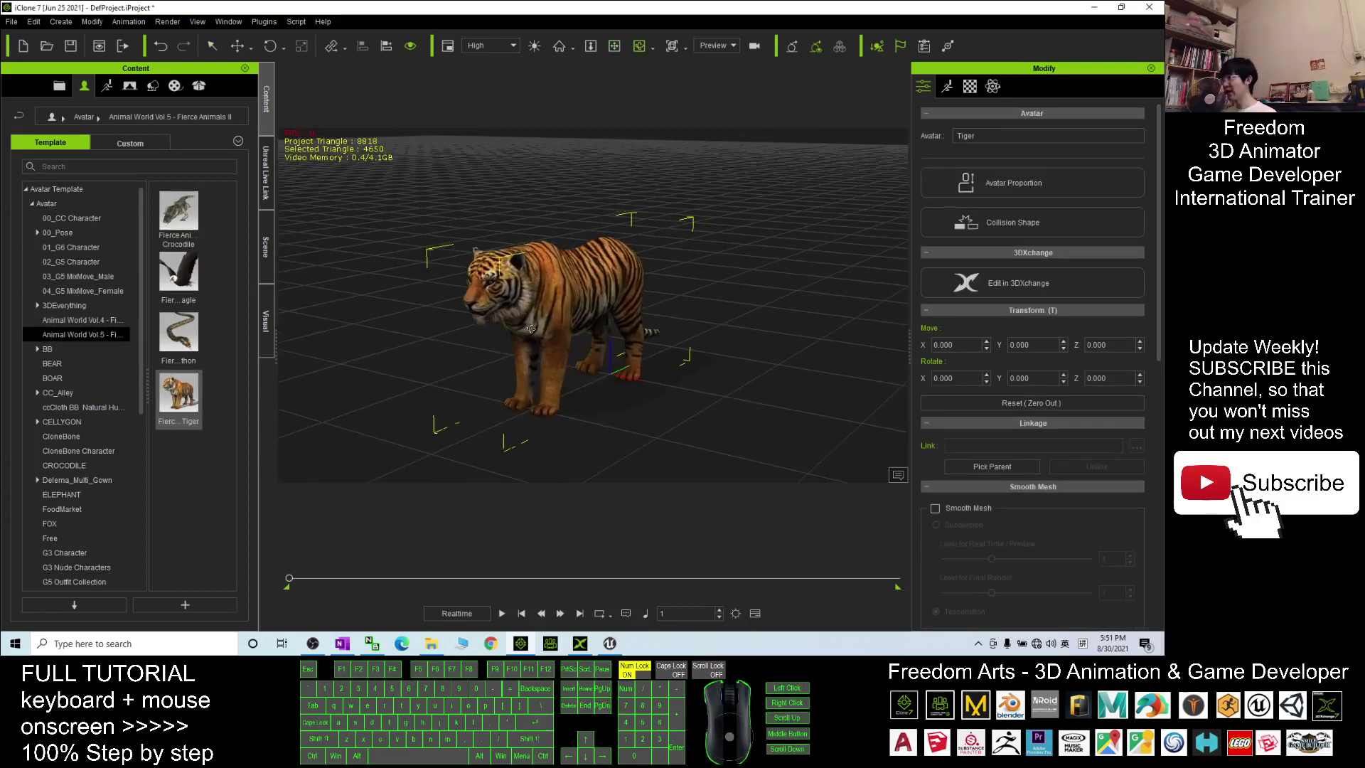
scroll(531, 328, "up", 2)
scroll(531, 329, "down", 1)
key("c")
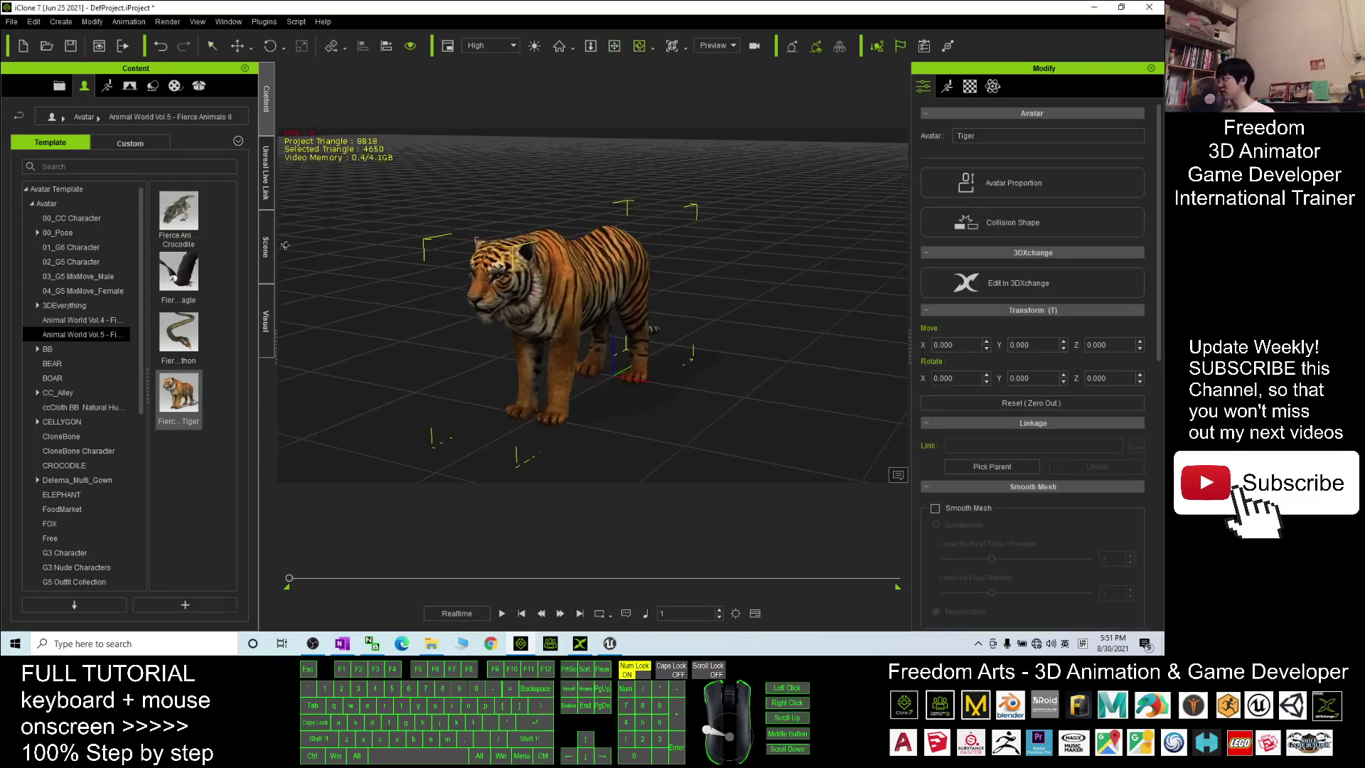
Step: Transfer only the Tiger character through Unreal Live Link, excluding the props, camera and lights
left_click(269, 160)
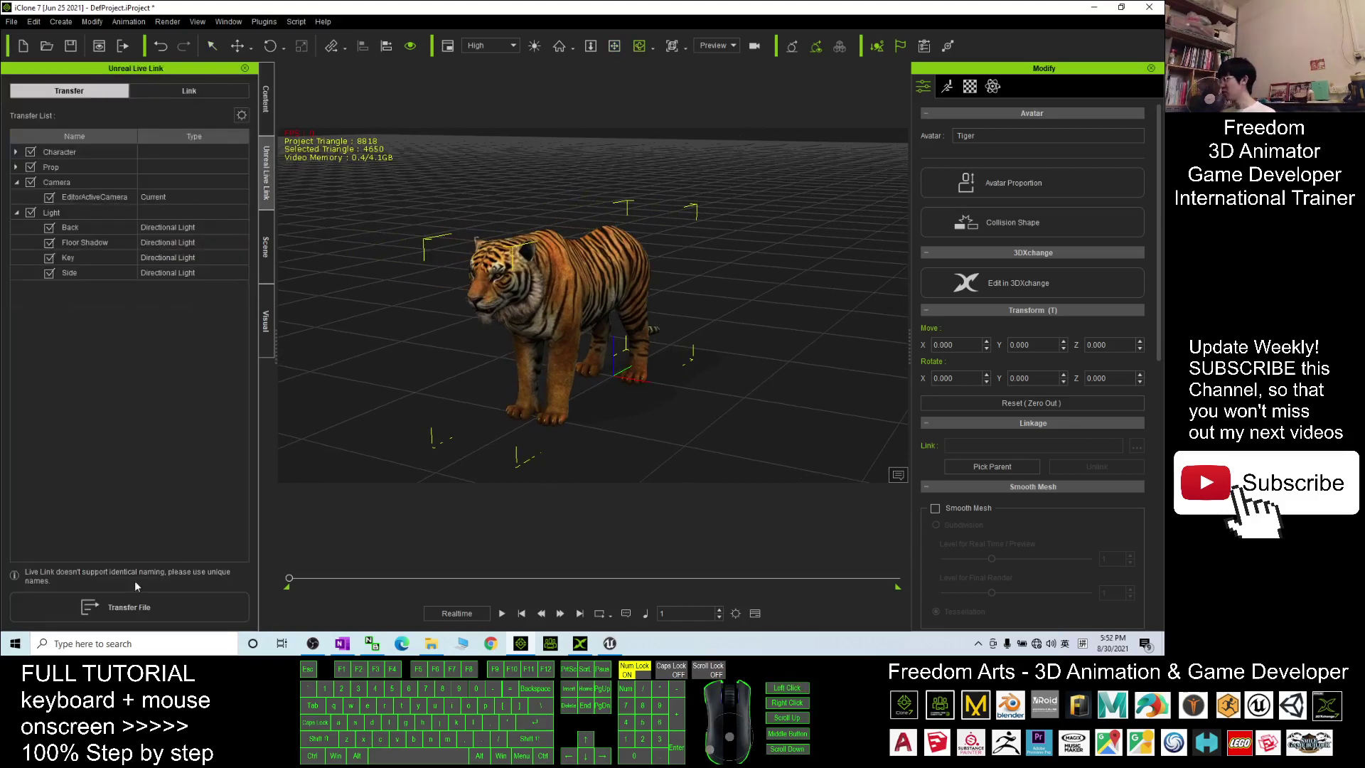
left_click(30, 169)
left_click(49, 198)
left_click(15, 153)
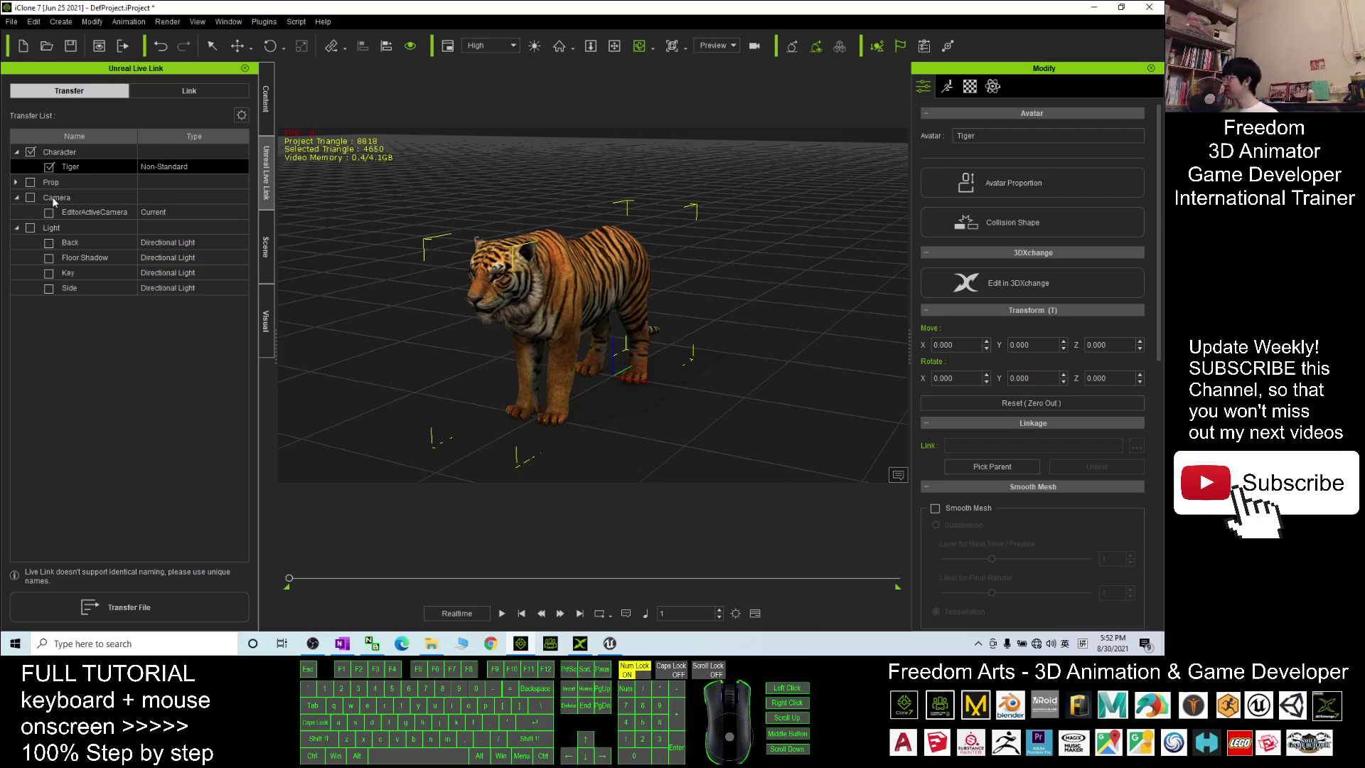
left_click(106, 606)
Step: Switch to Unreal Engine, inspect the imported Tiger skeletal mesh from the front and side, and close its editor
left_click(610, 644)
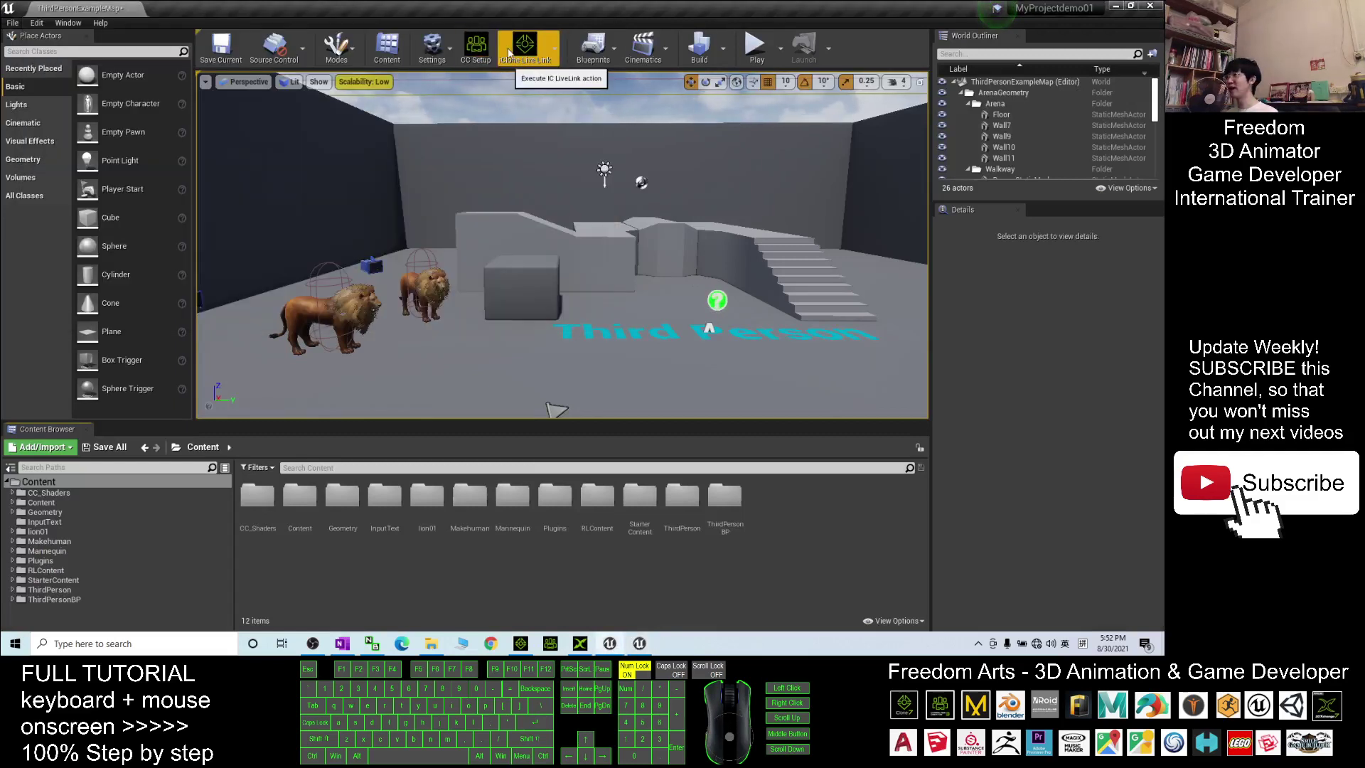
left_click(639, 644)
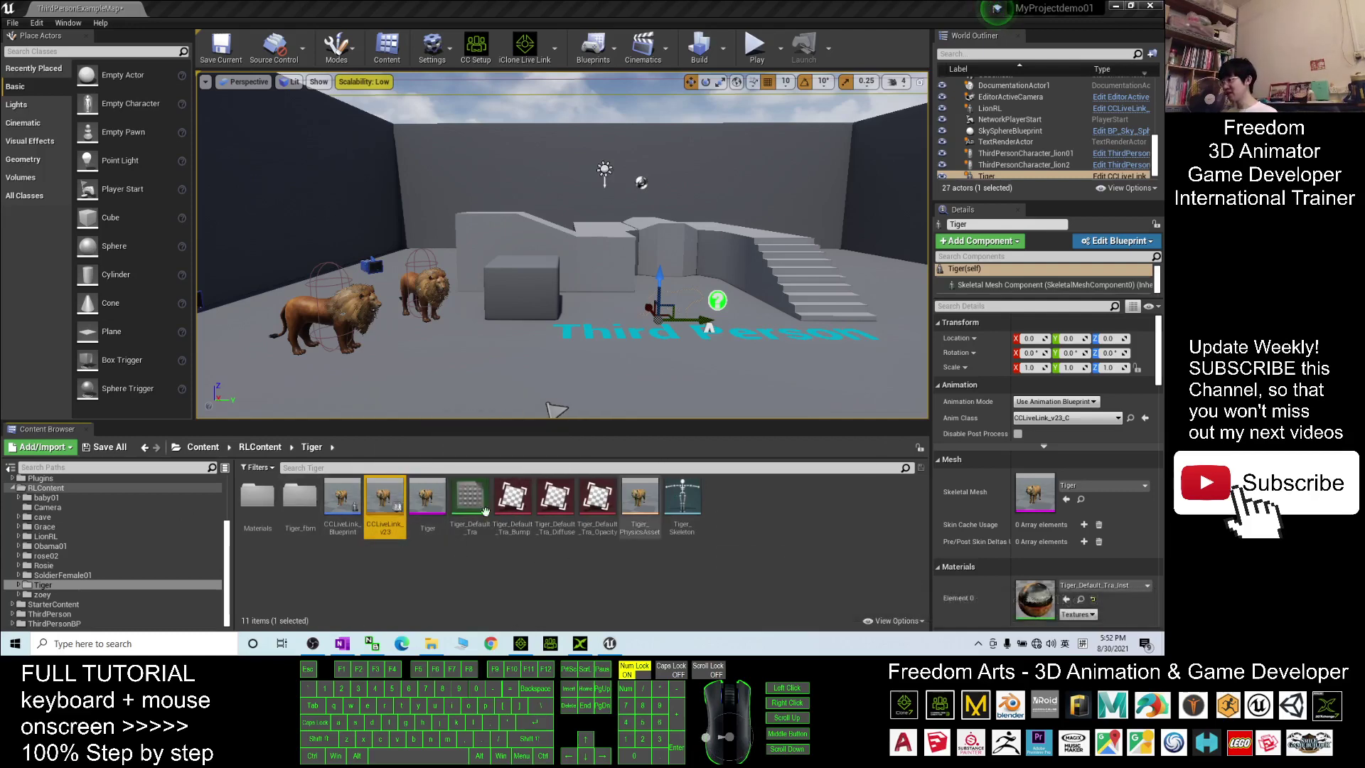
double_click(428, 496)
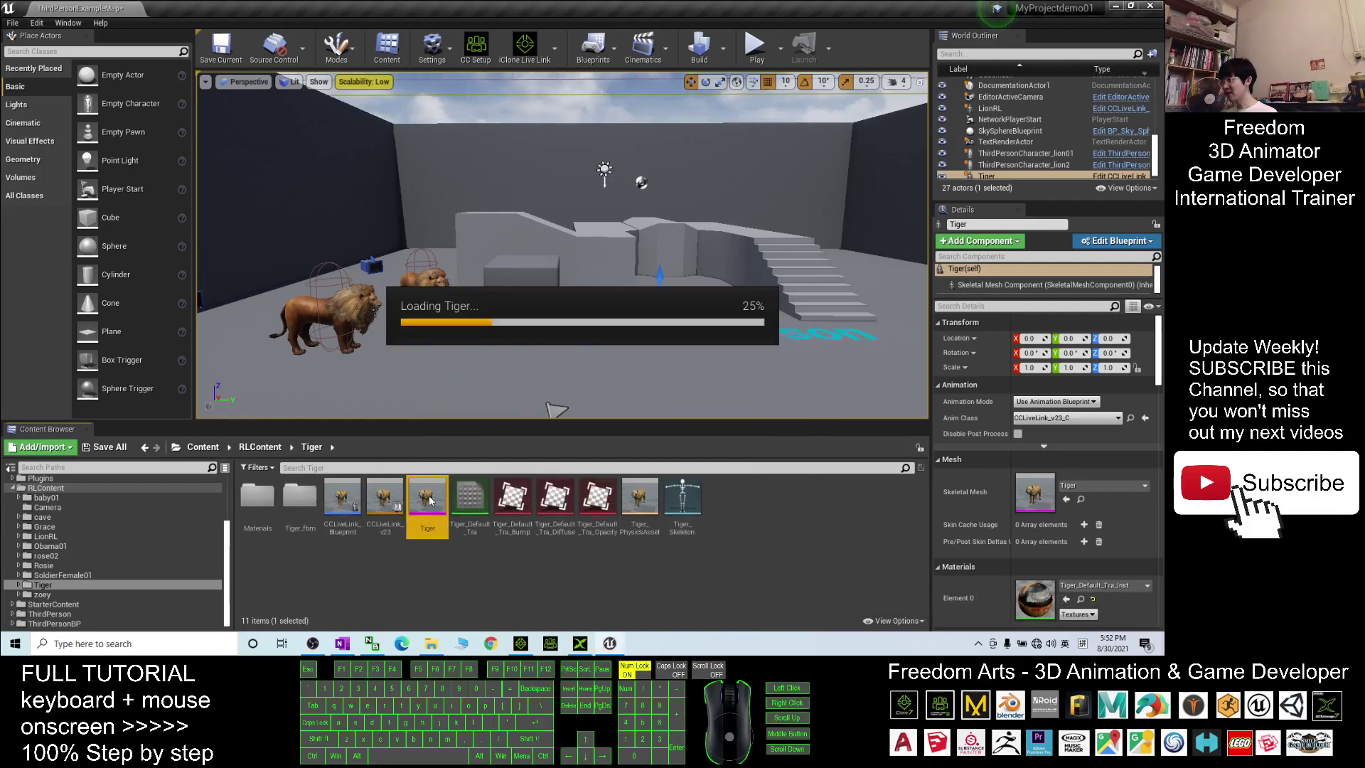
scroll(757, 343, "up", 3)
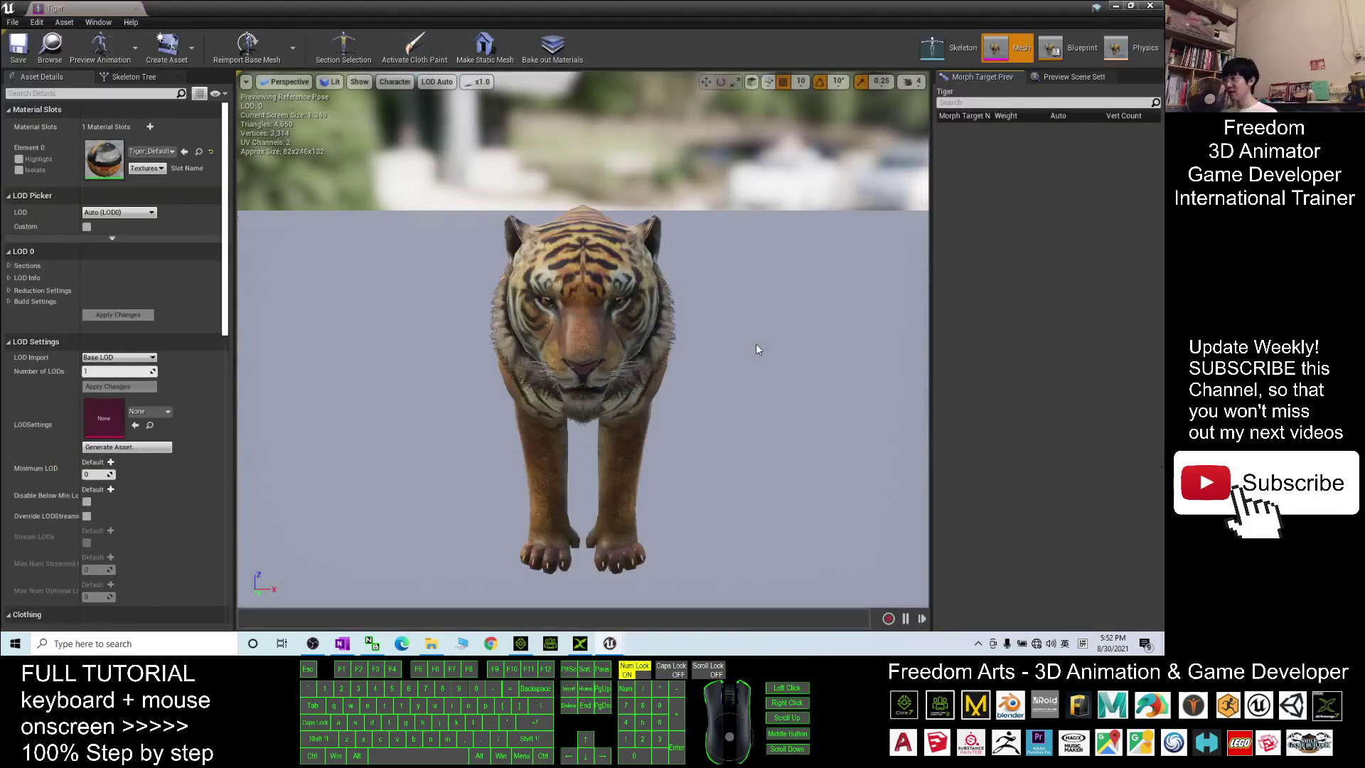
left_click_drag(755, 381, 583, 387)
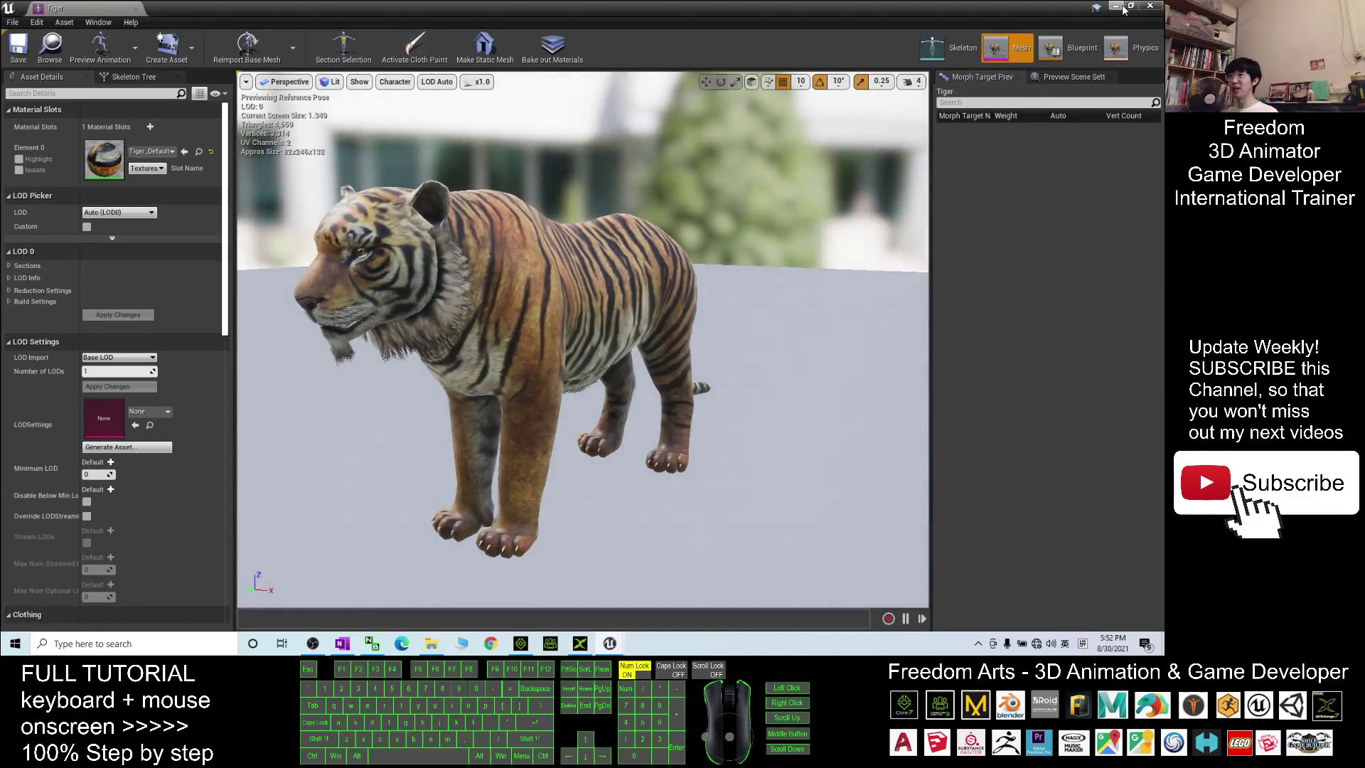
left_click(1149, 9)
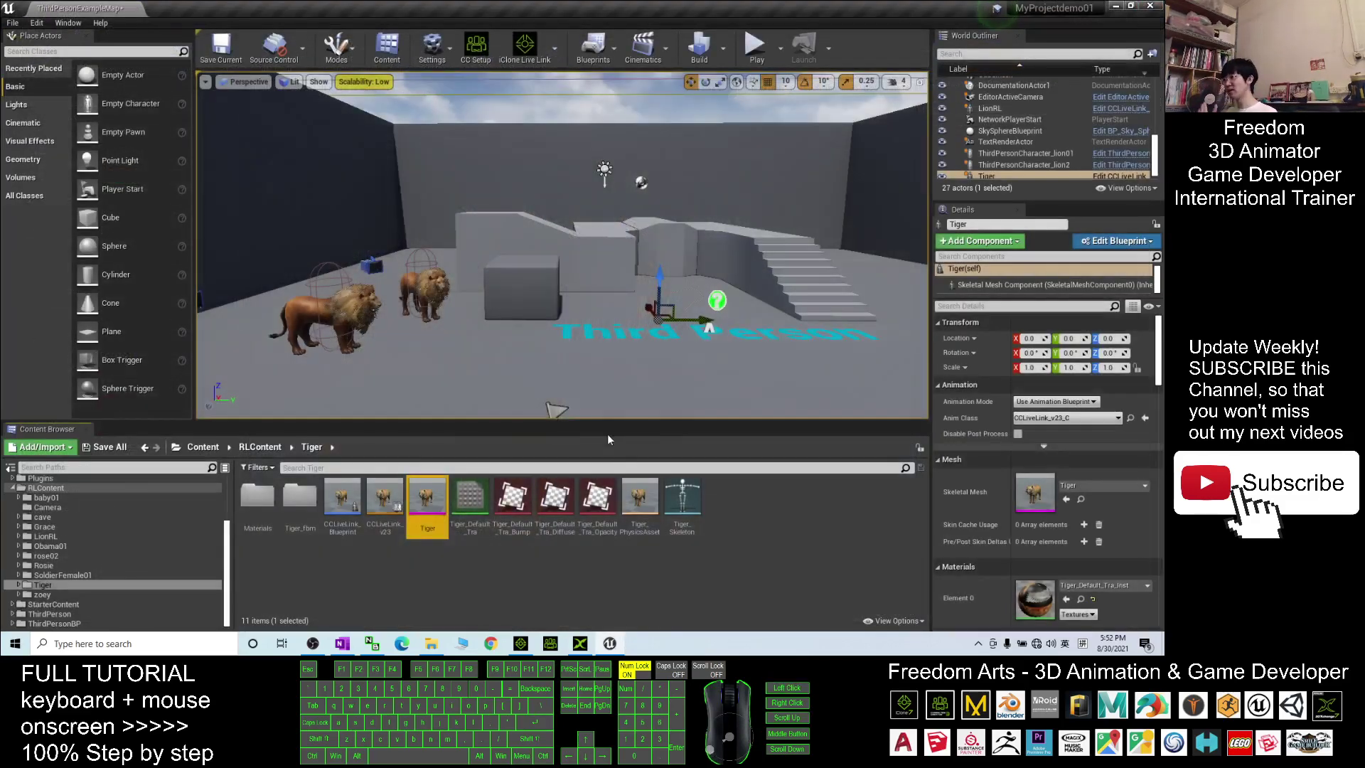
Step: Switch back to iClone, open the Tiger avatar in 3DXchange and bring up its Motion Library settings
left_click(609, 586)
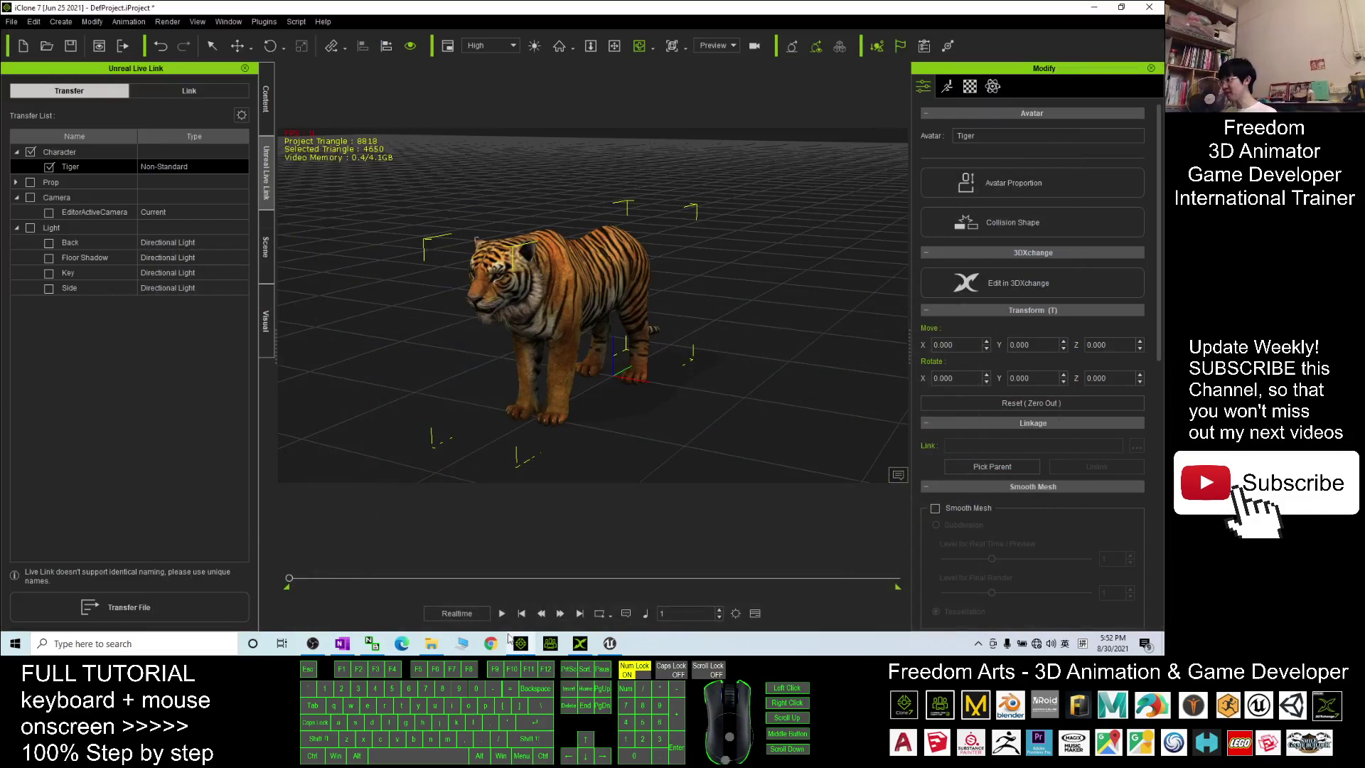
left_click(544, 285)
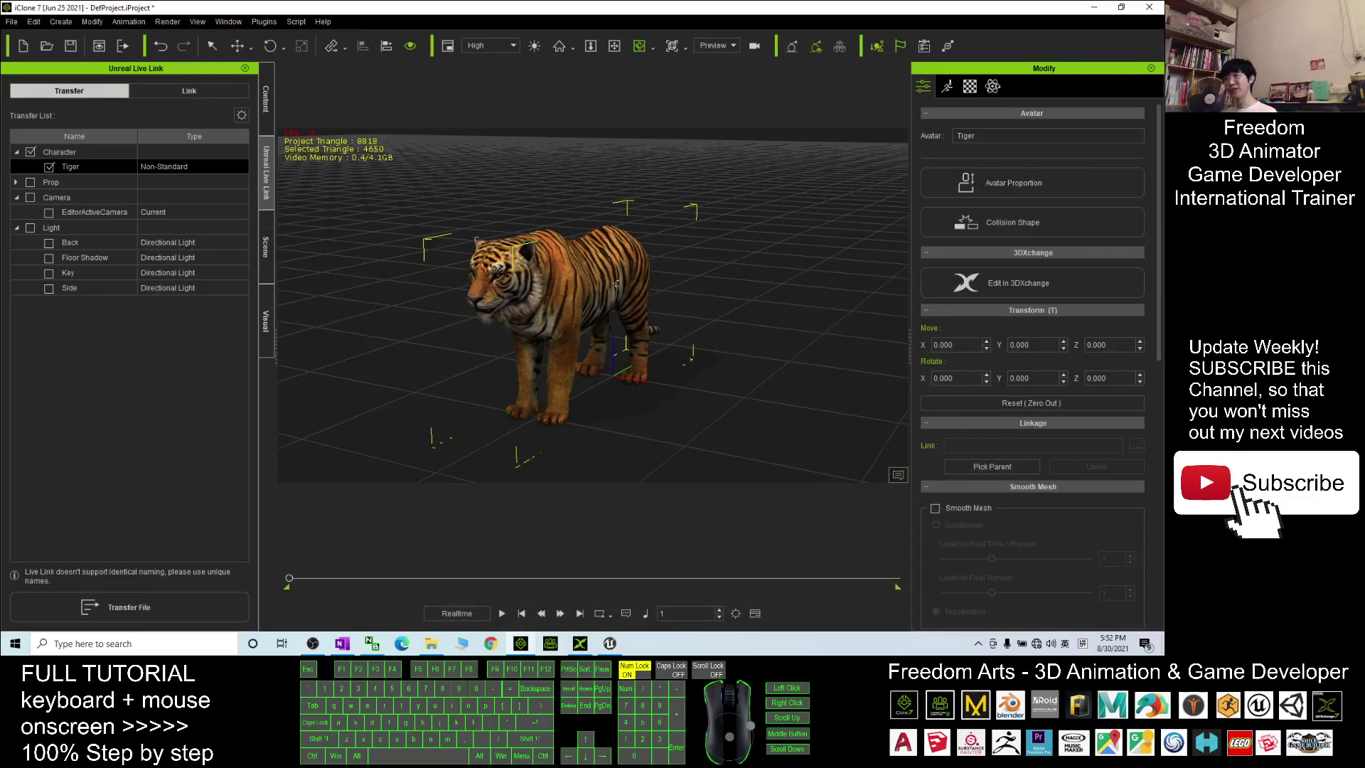
left_click(1014, 281)
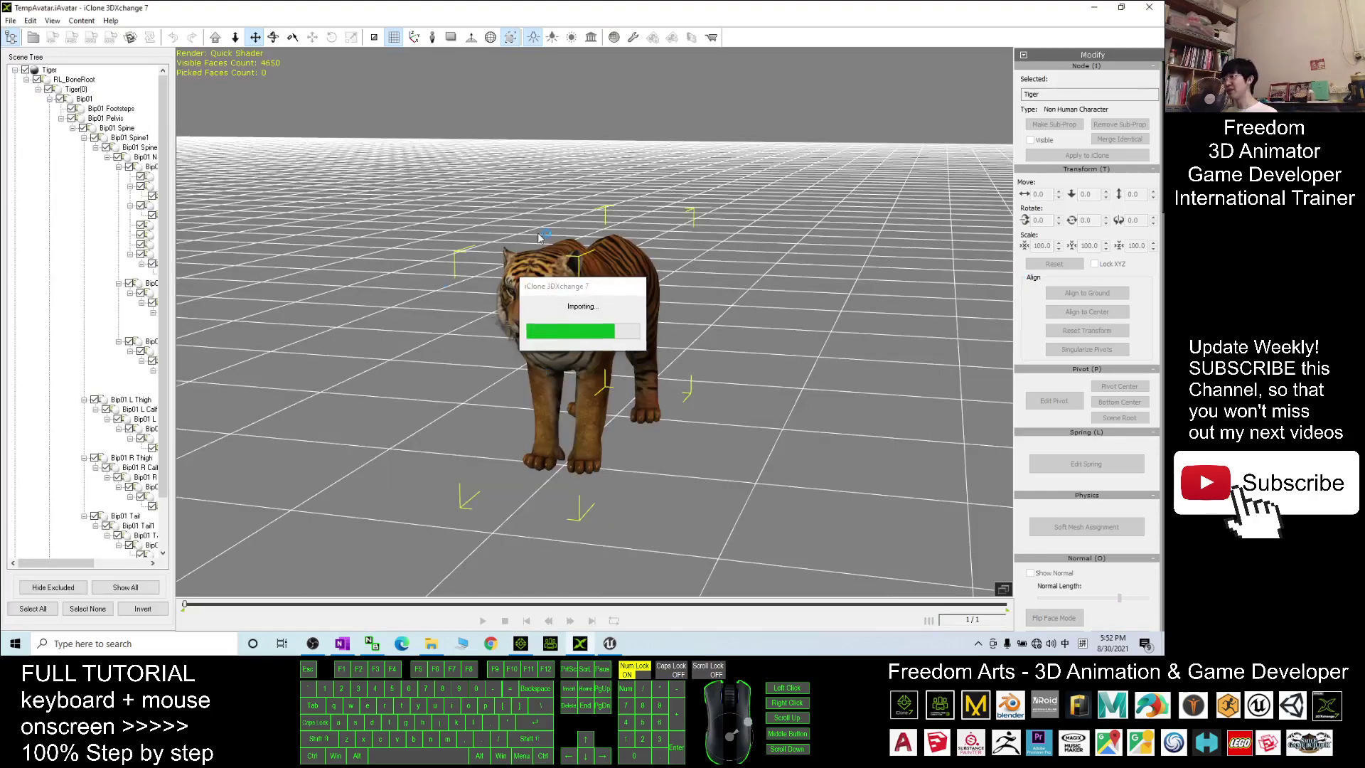
left_click_drag(693, 340, 580, 358)
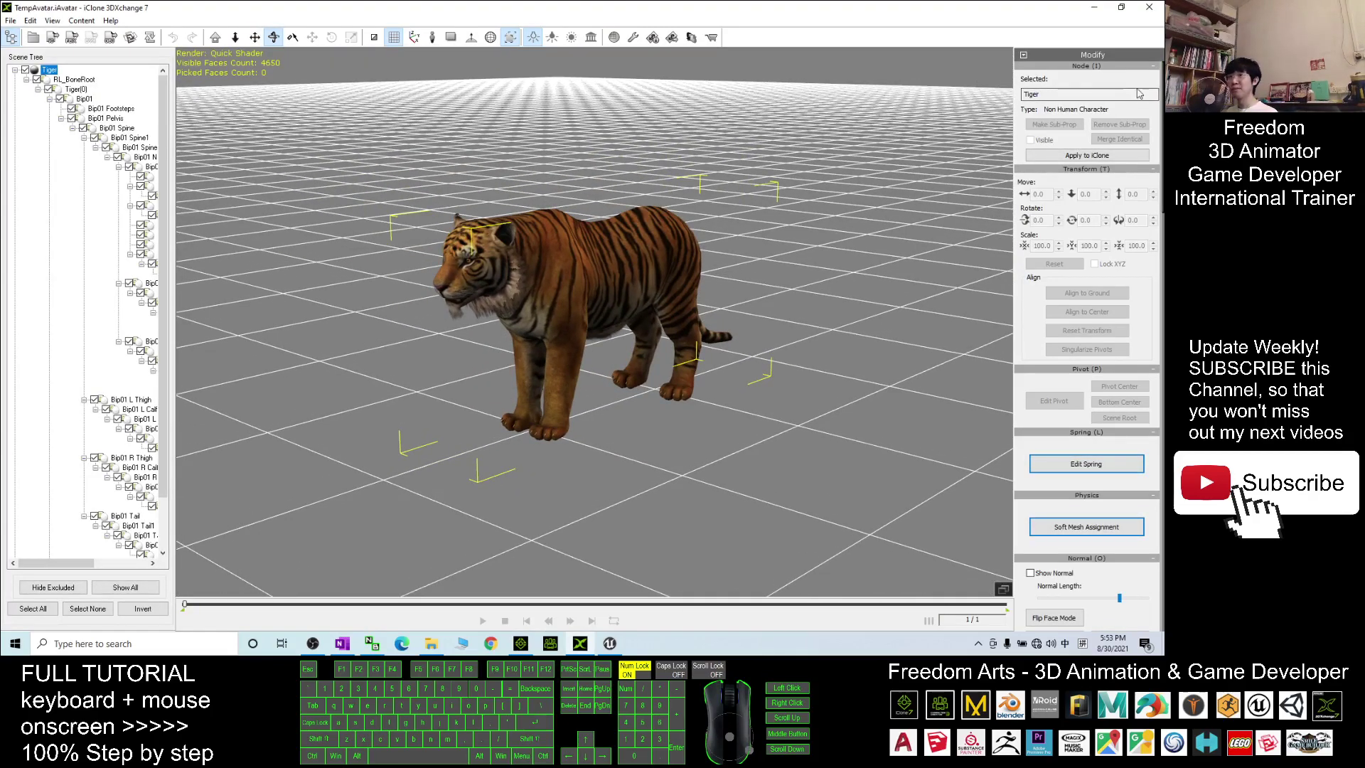
left_click_drag(1163, 108, 1161, 249)
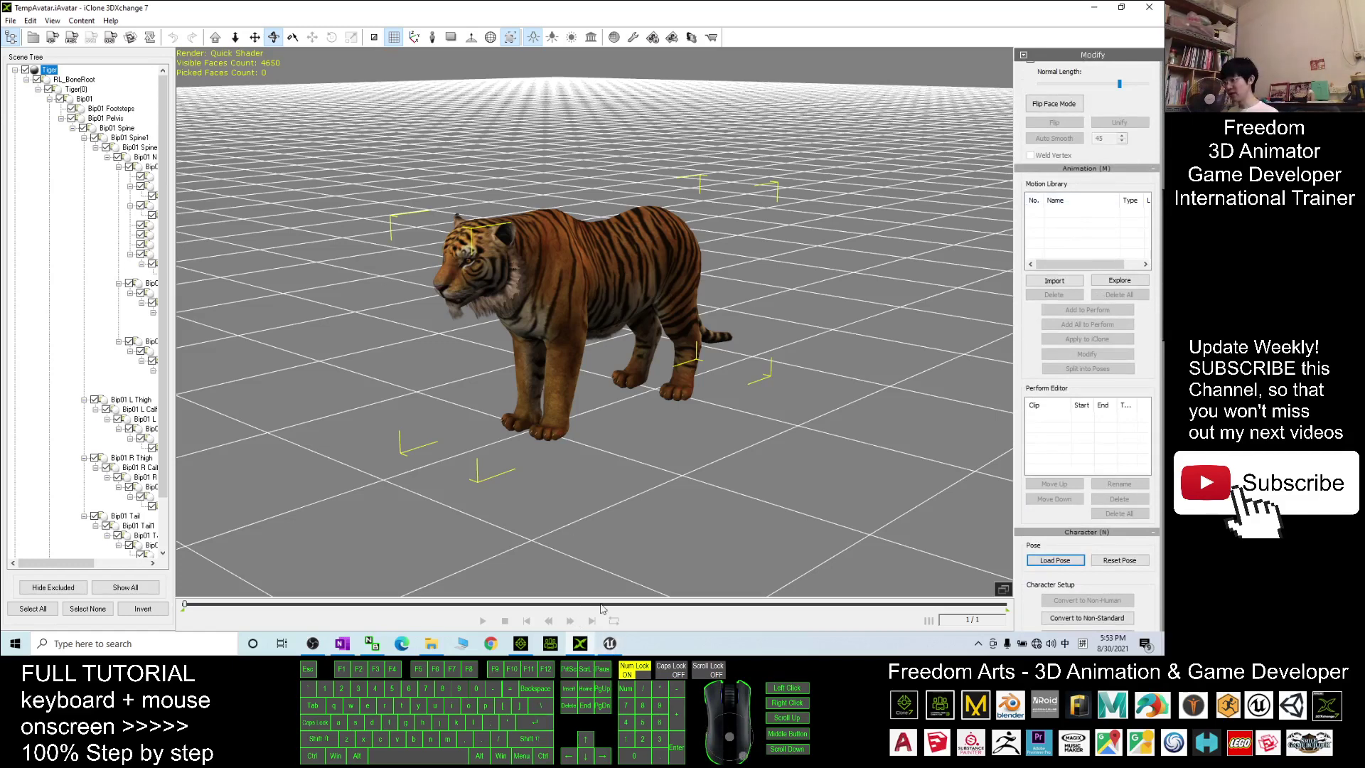
Step: Return to iClone and locate the Tiger motion files of Animal World Vol. 5 - Fierce Animals II in File Explorer
left_click(543, 644)
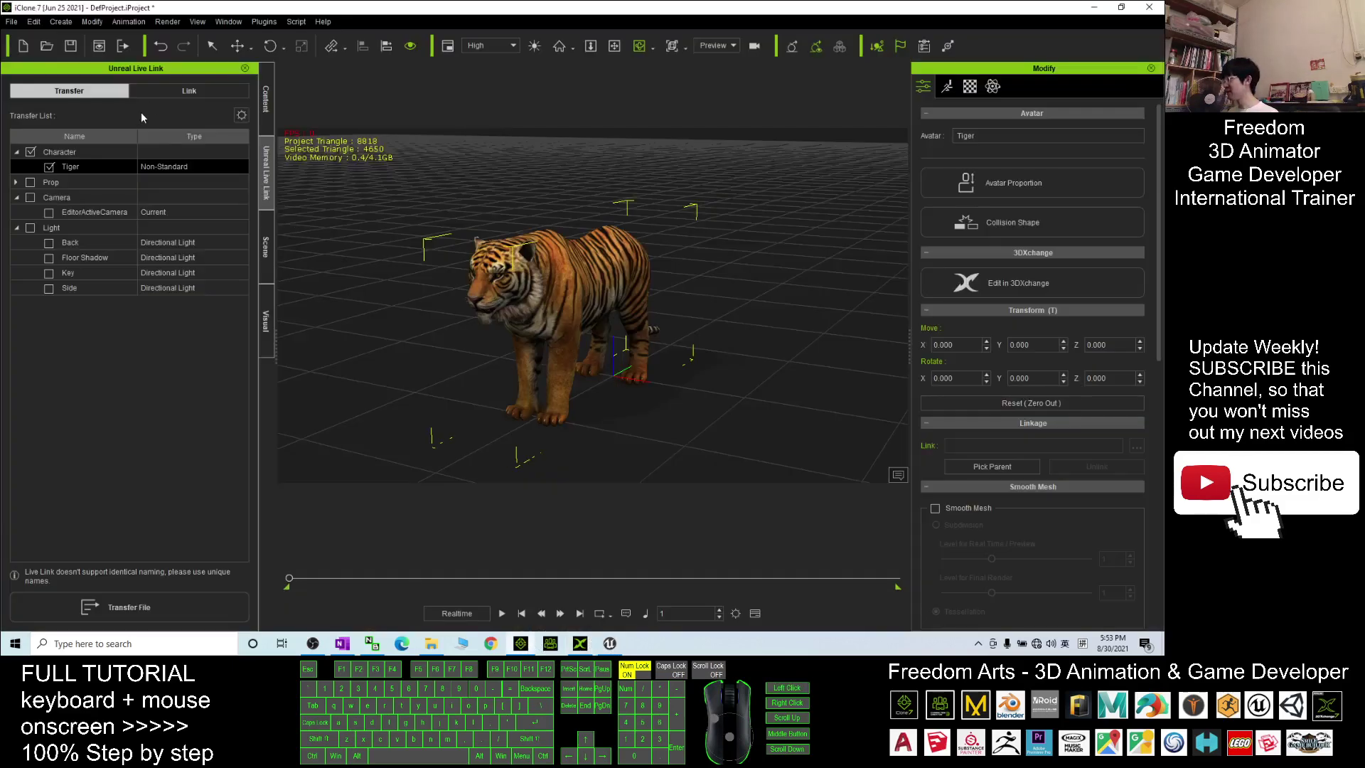
left_click(268, 105)
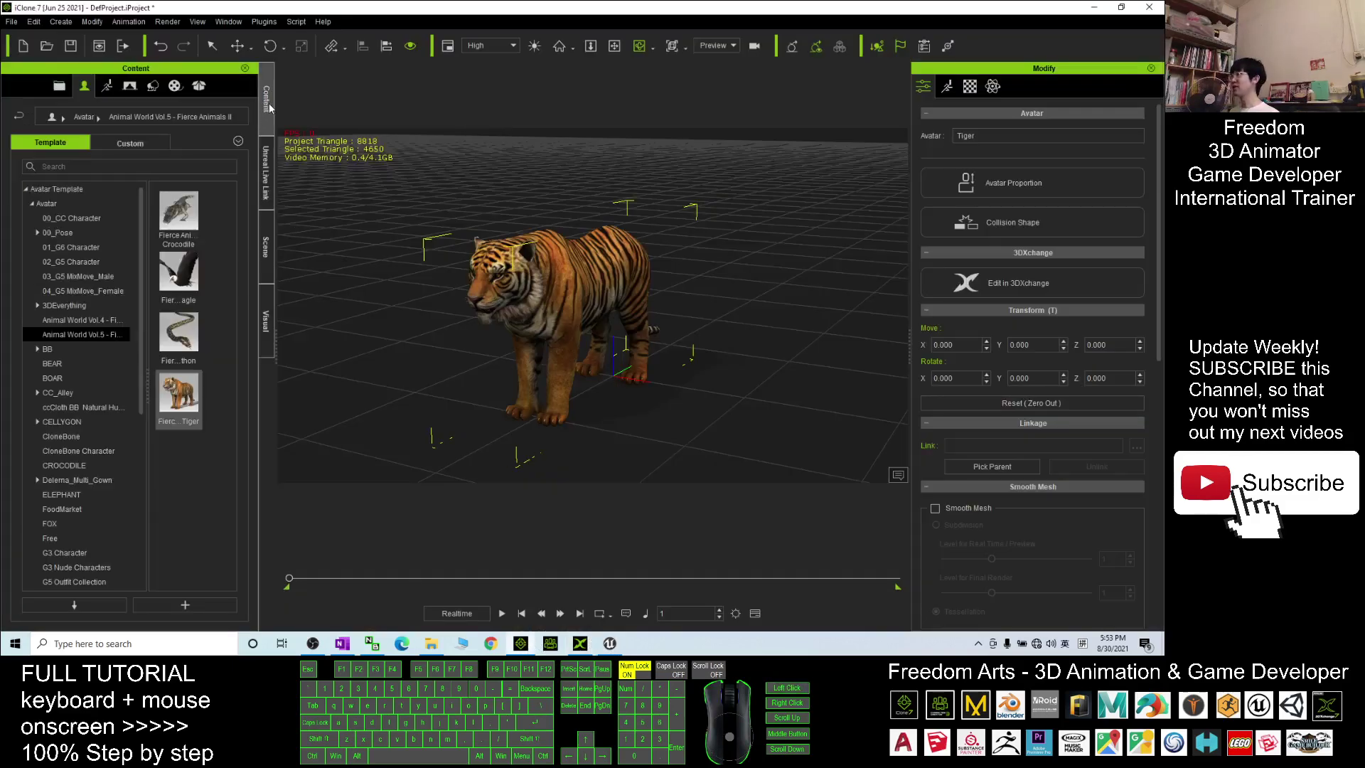
left_click(108, 86)
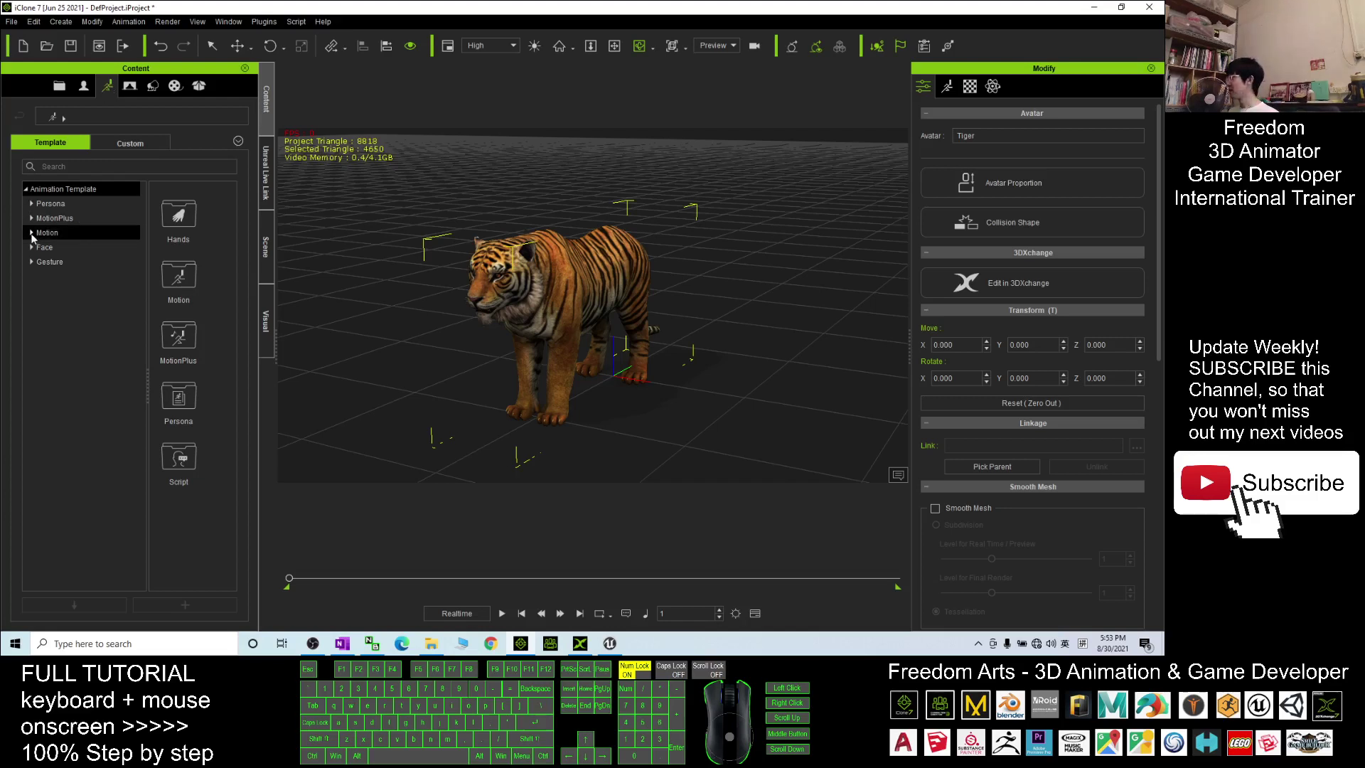
left_click(31, 233)
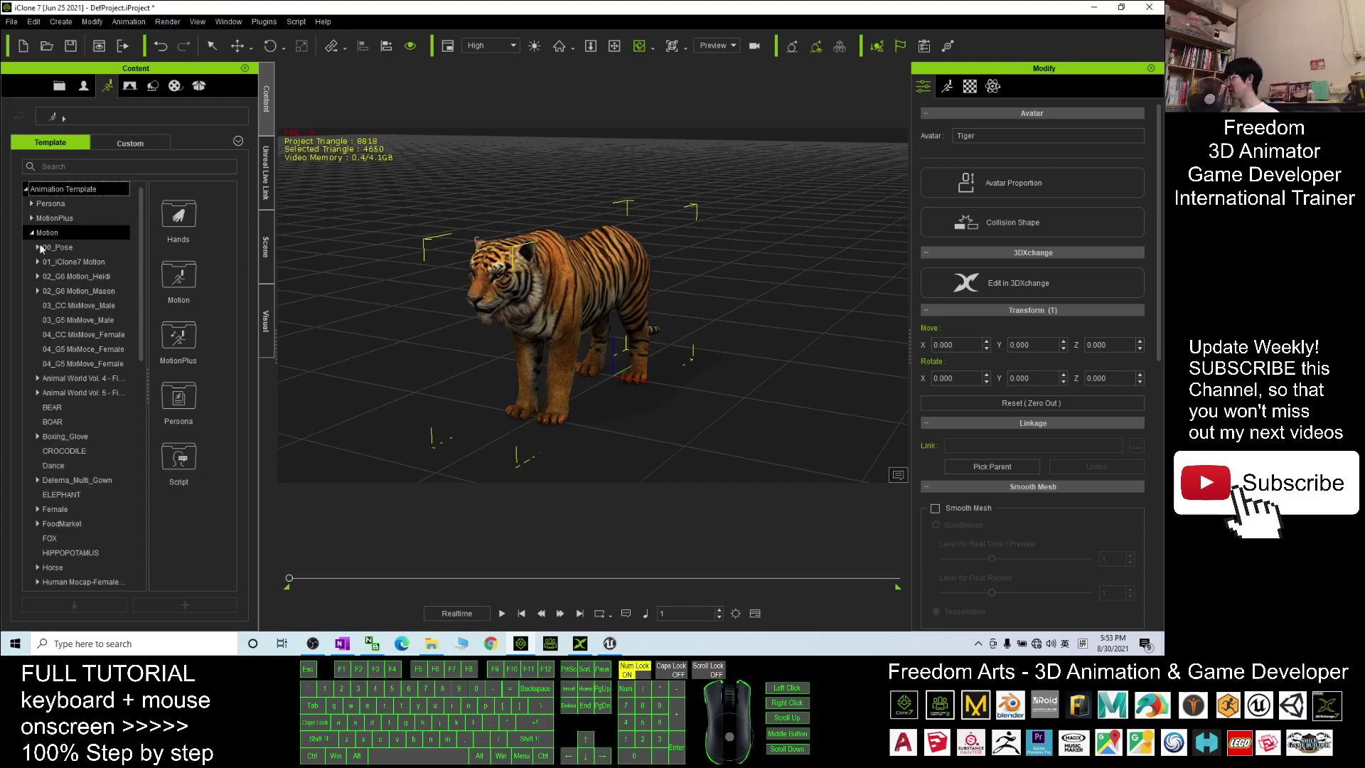
left_click(73, 393)
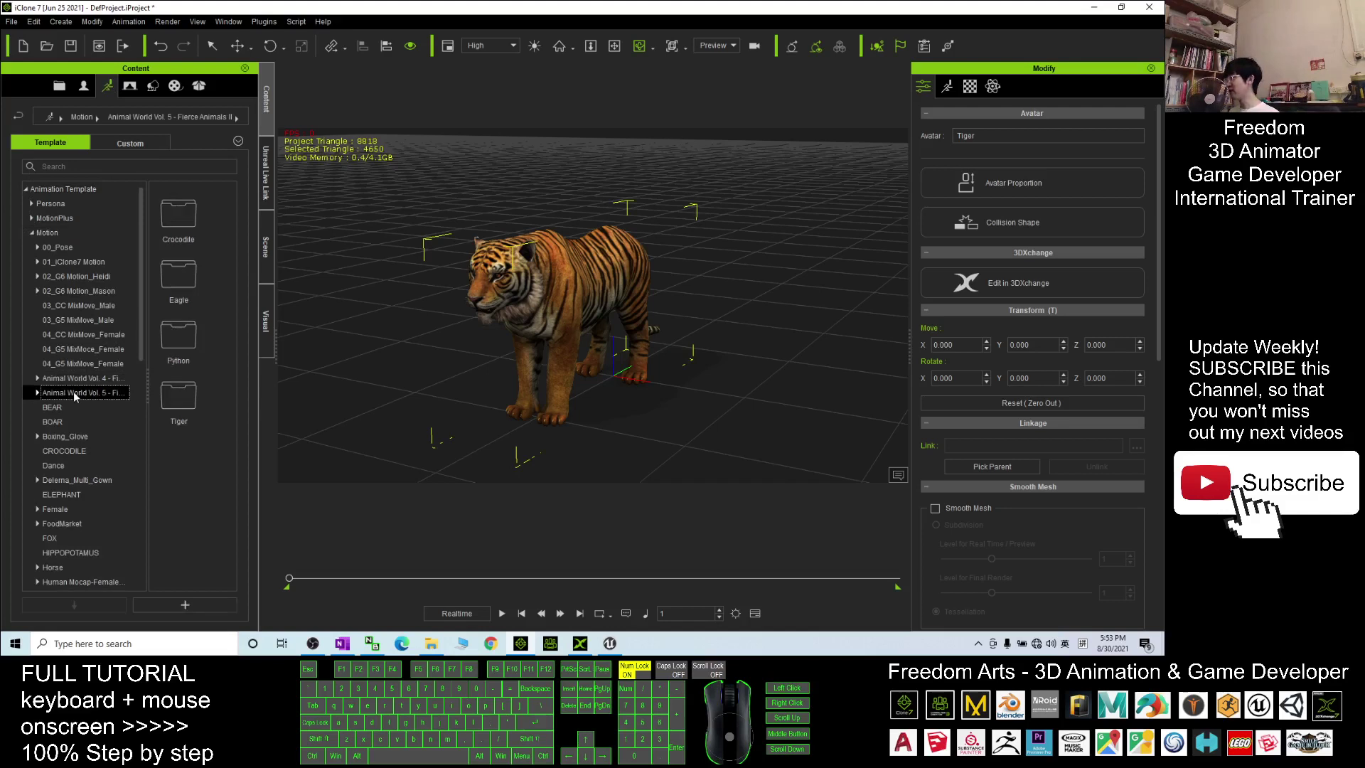
double_click(188, 400)
right_click(177, 223)
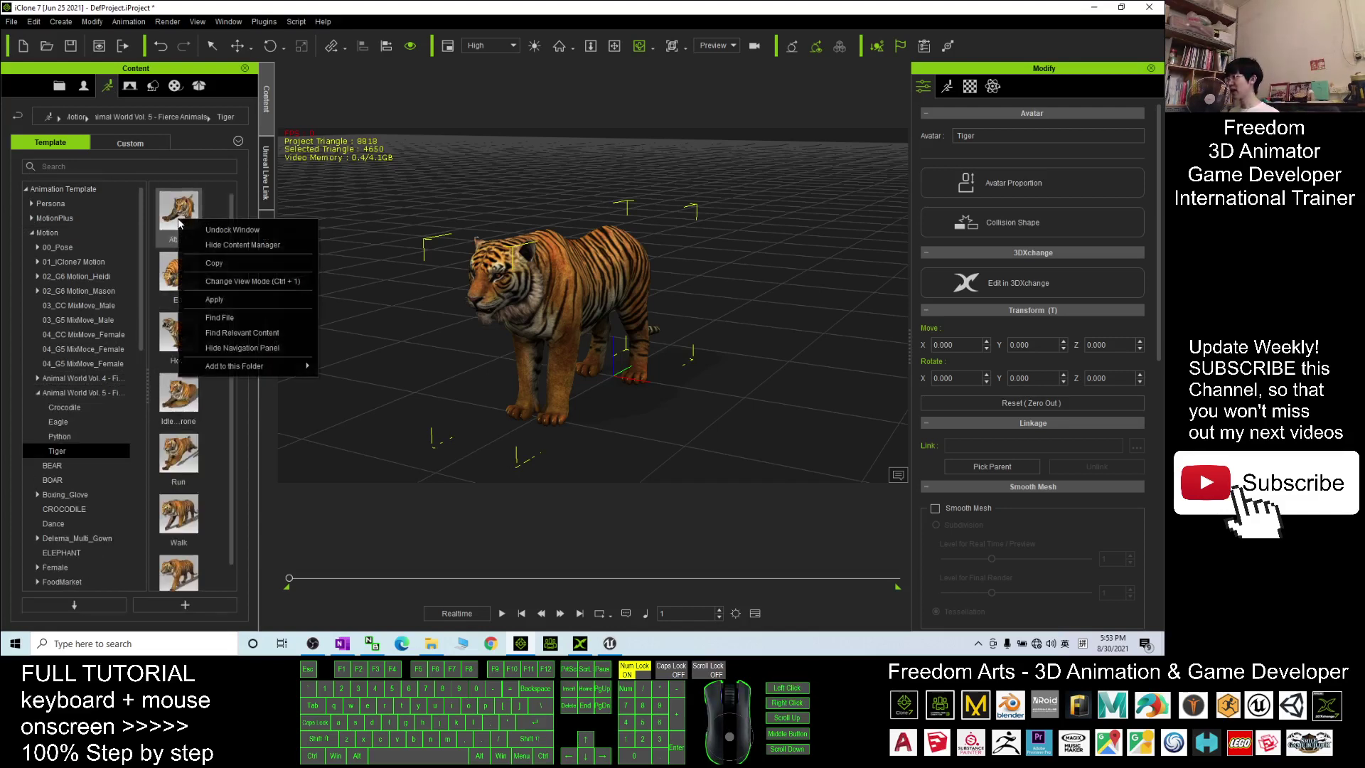
left_click(231, 318)
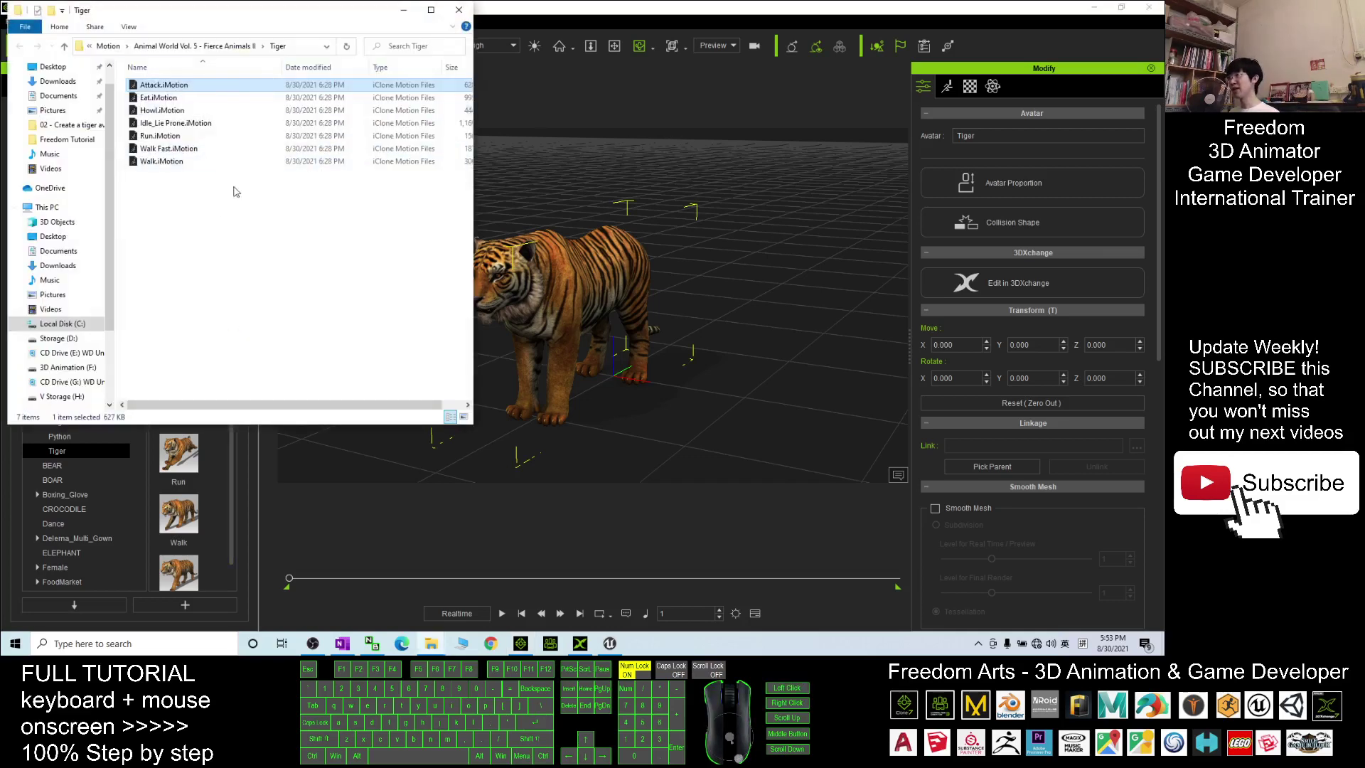
Step: Preview the Tiger motion files as extra large icons and return the folder to the details view
left_click_drag(257, 12, 433, 76)
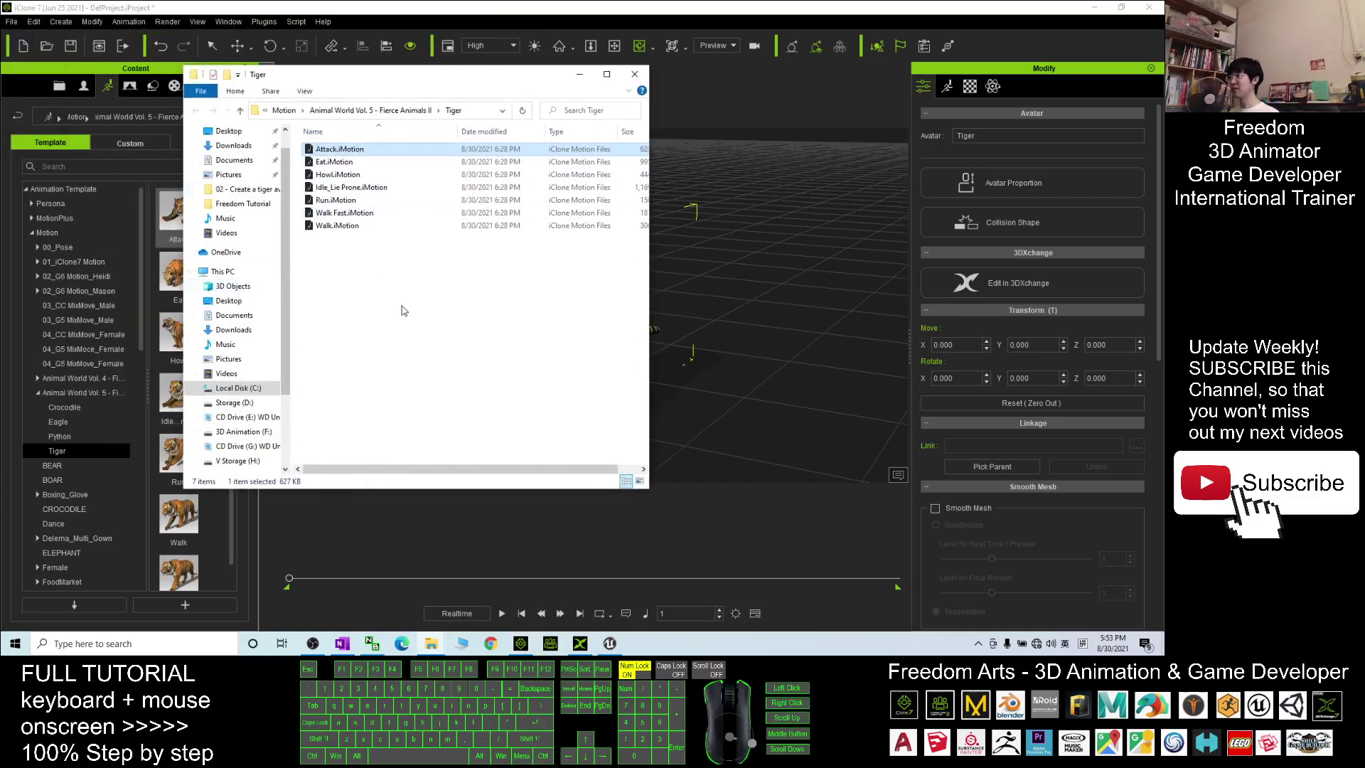
right_click(319, 271)
mouse_move(427, 281)
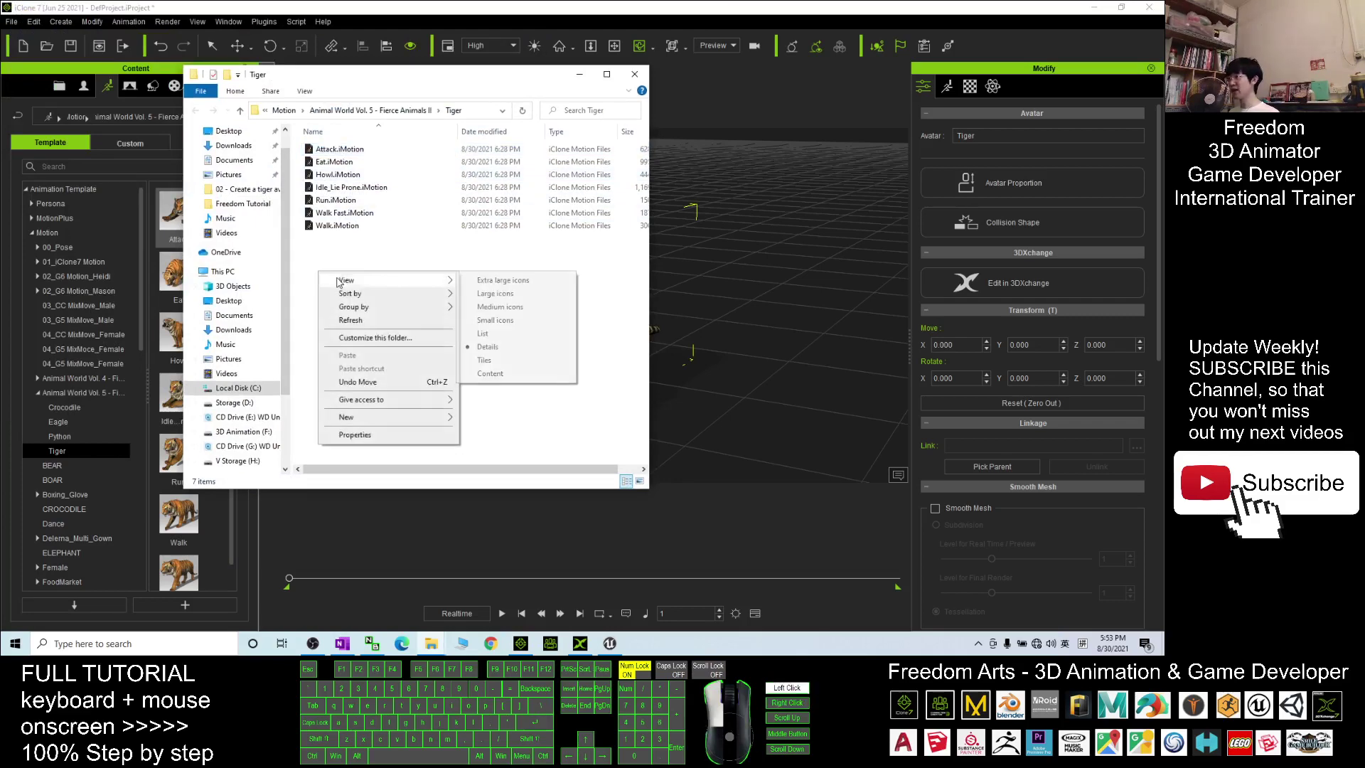
left_click(542, 295)
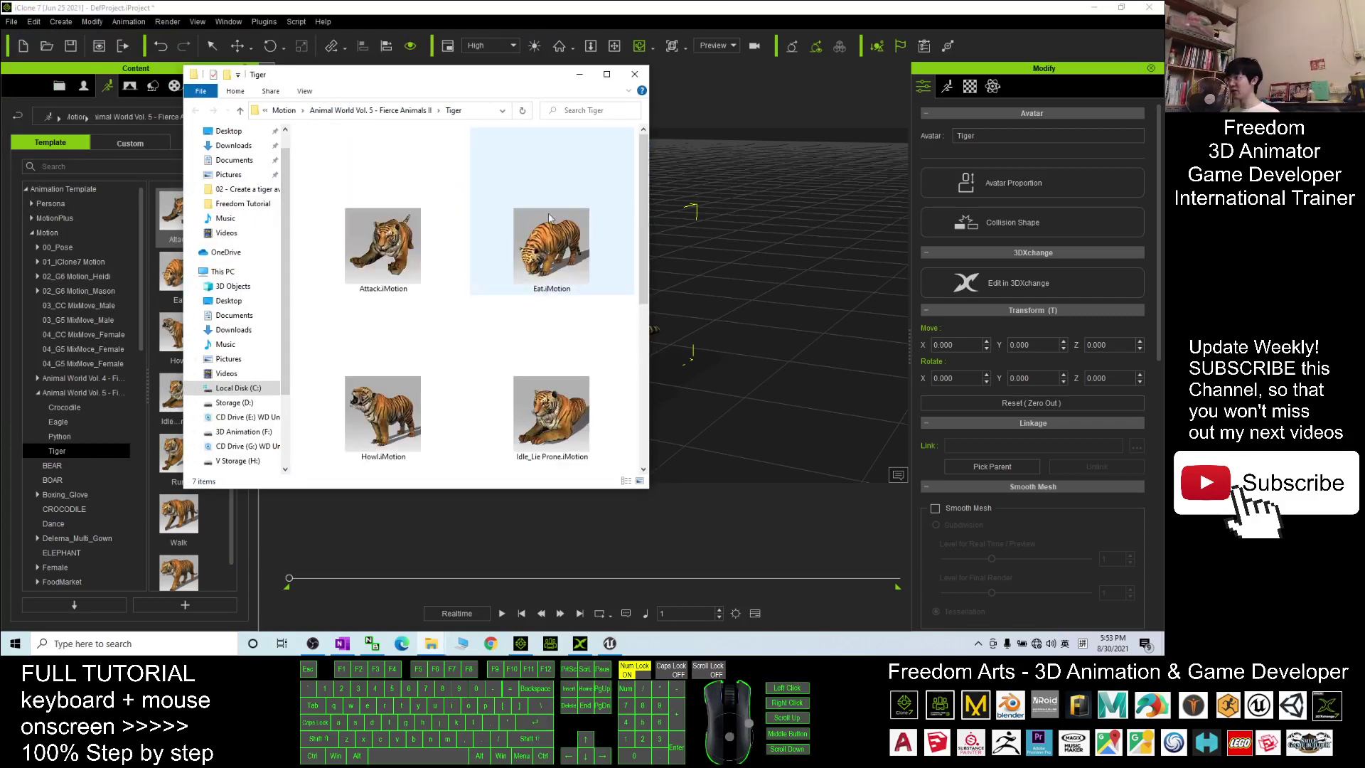
scroll(509, 314, "down", 4)
left_click_drag(644, 371, 657, 214)
right_click(458, 284)
mouse_move(475, 292)
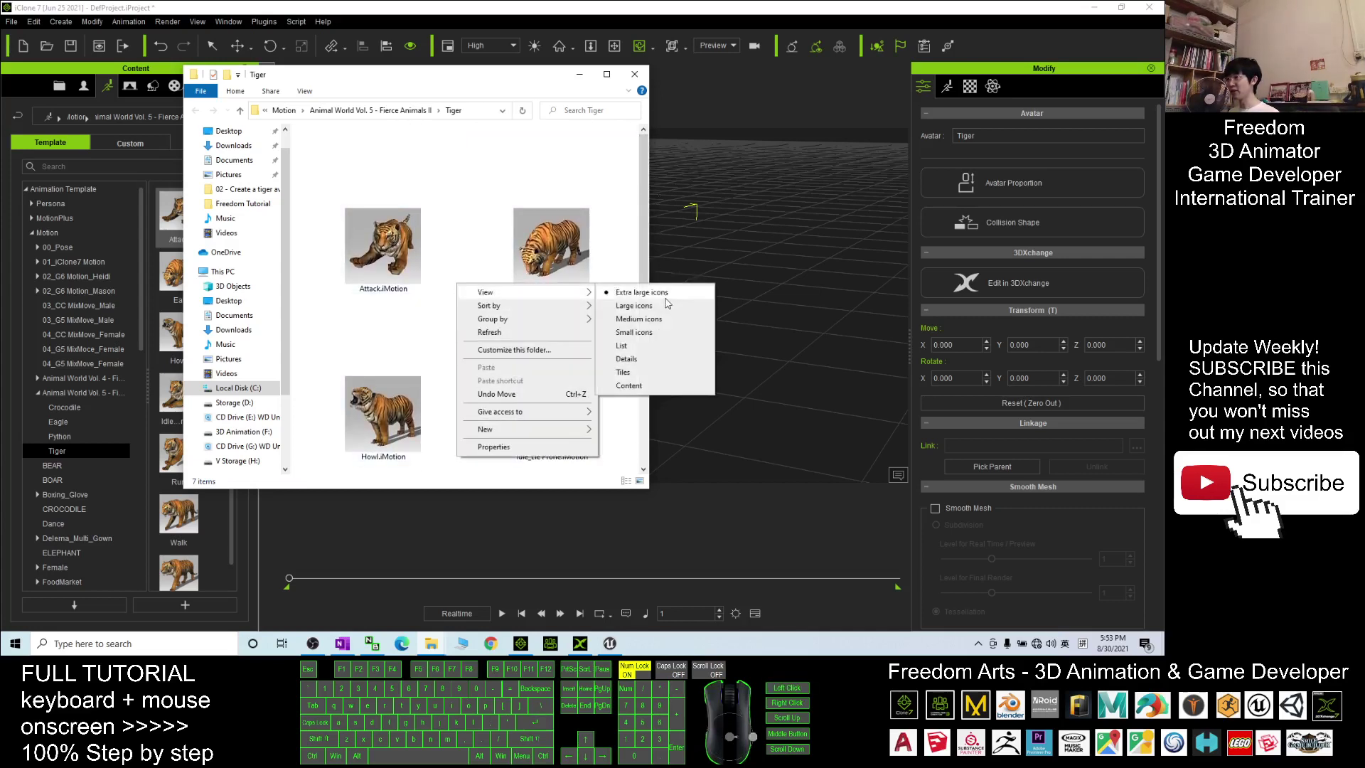
left_click(623, 363)
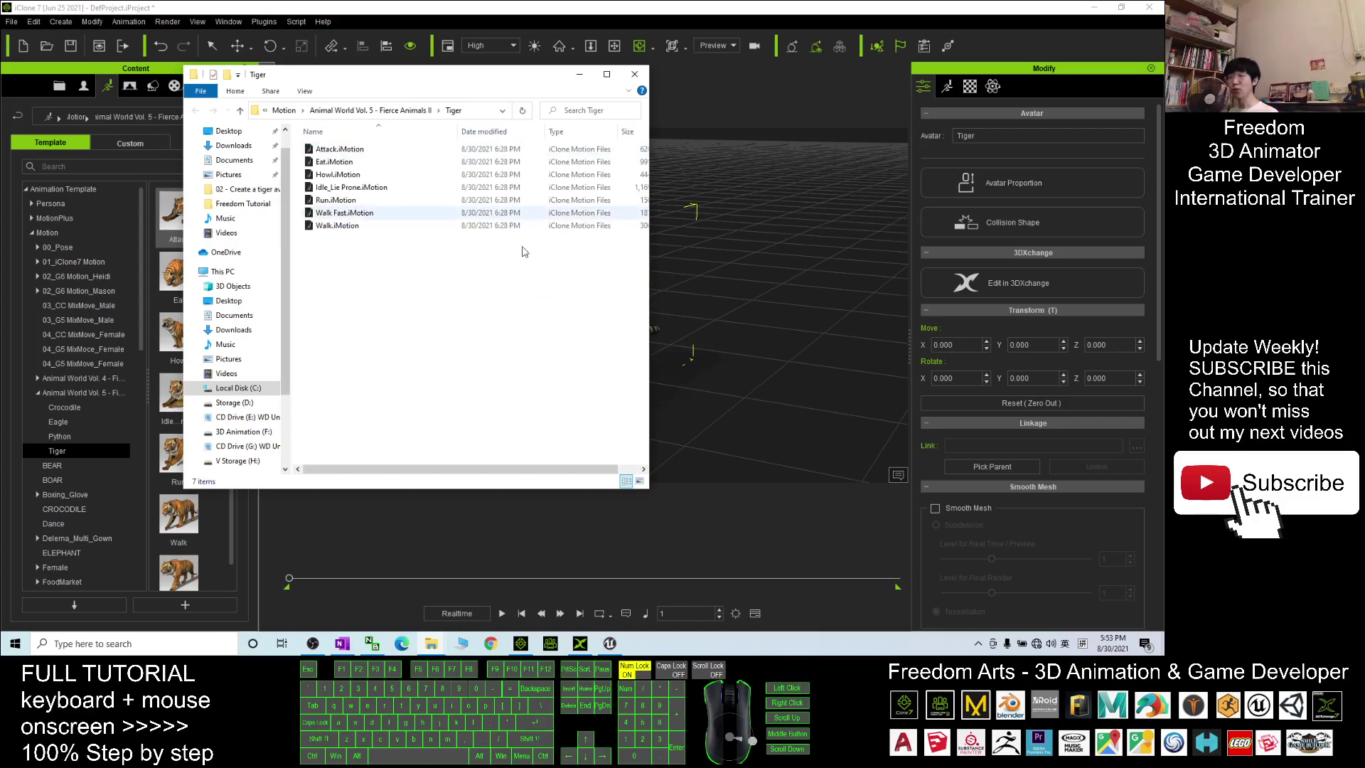
left_click_drag(458, 77, 280, 109)
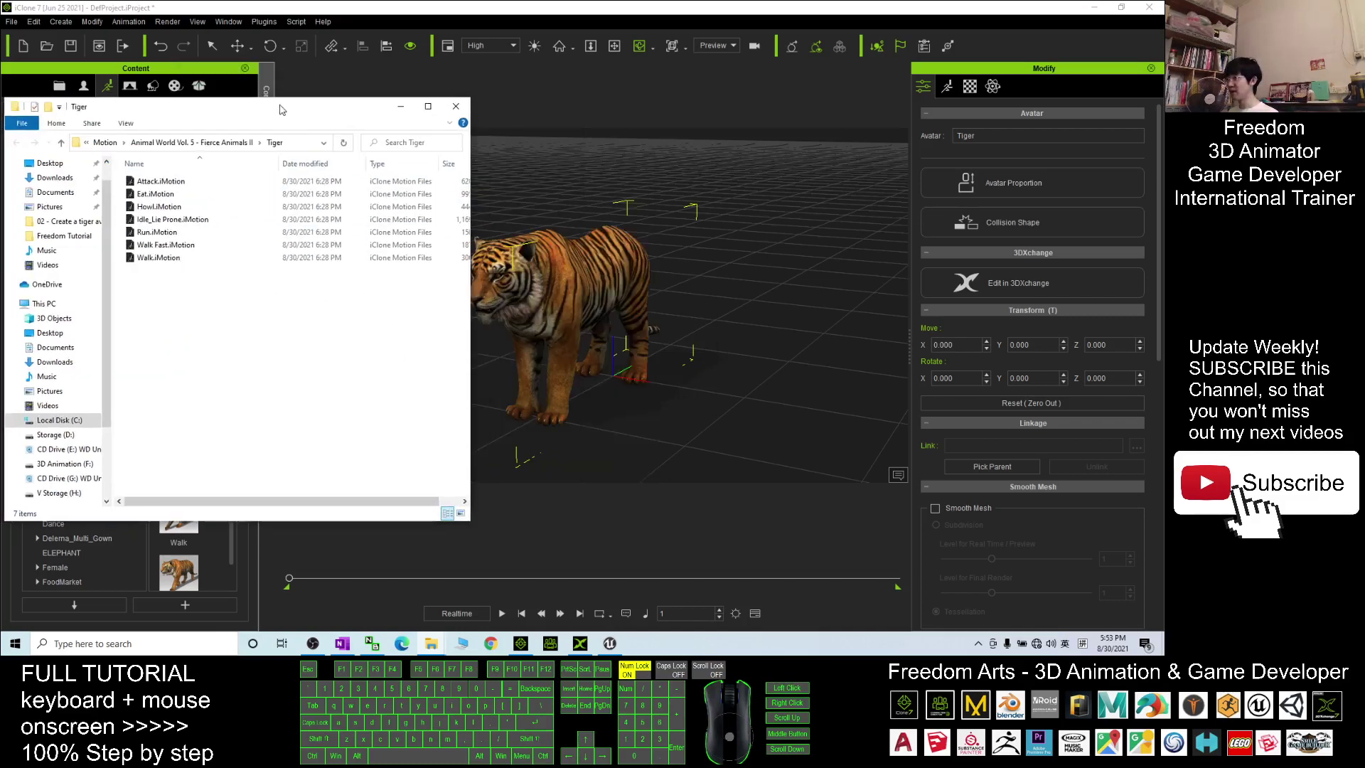
left_click(581, 643)
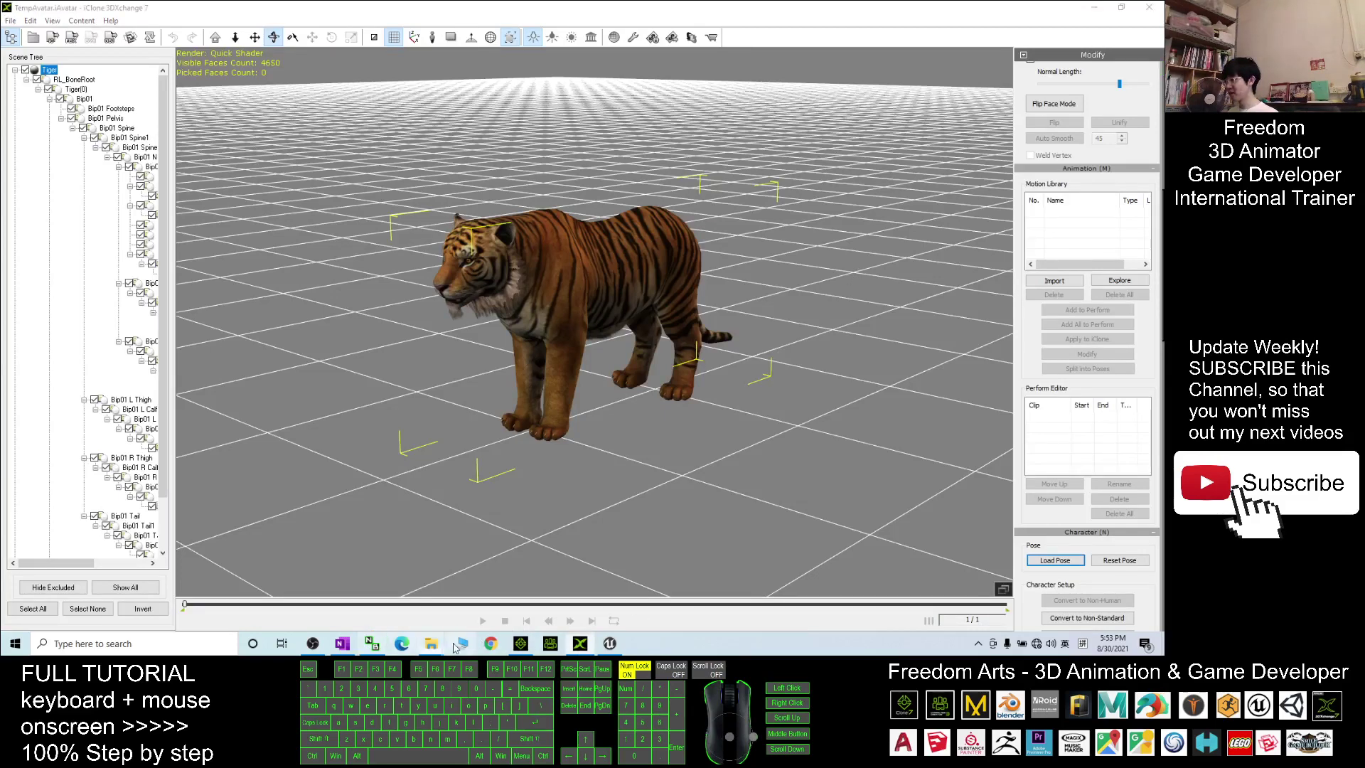
left_click(430, 643)
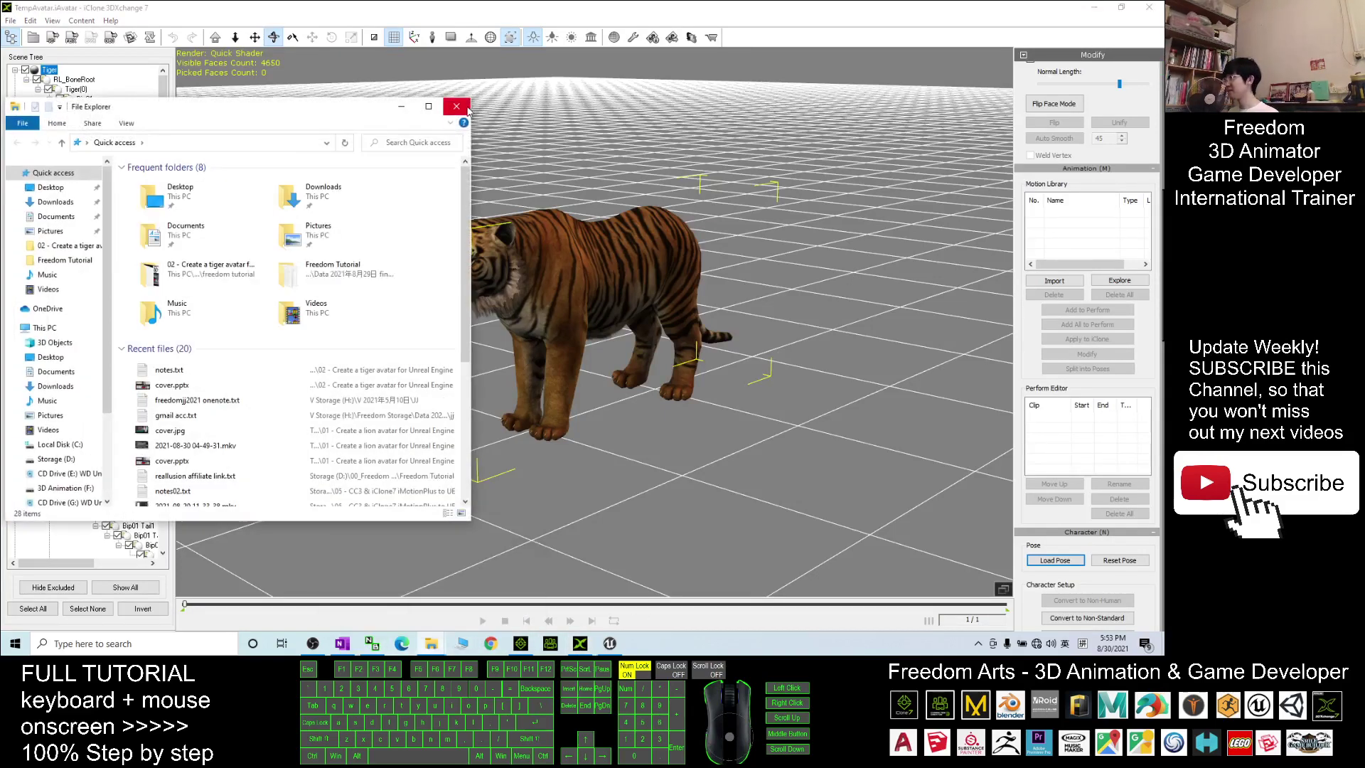
left_click(431, 643)
left_click(430, 646)
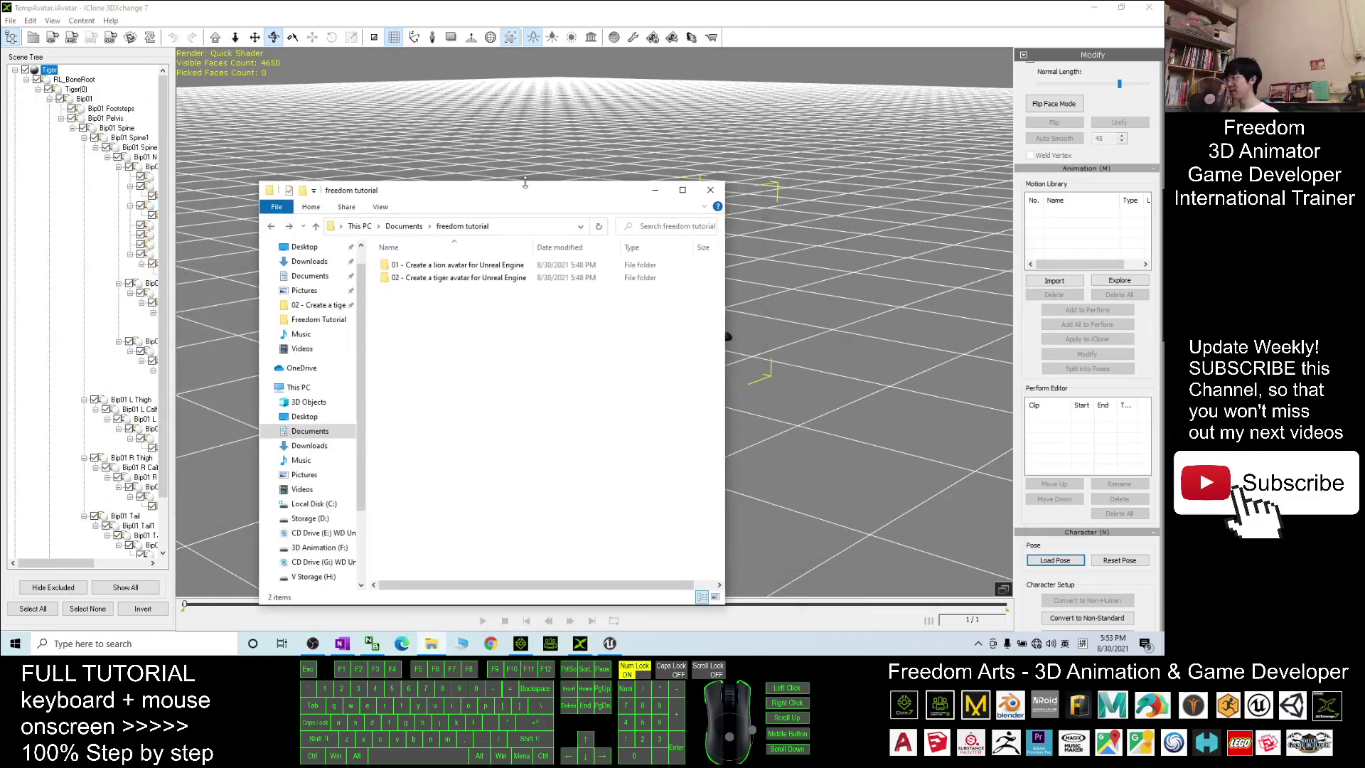
left_click_drag(628, 191, 1364, 177)
Step: Return to iClone and locate the Tiger Attack motion's file in File Explorer
left_click(521, 643)
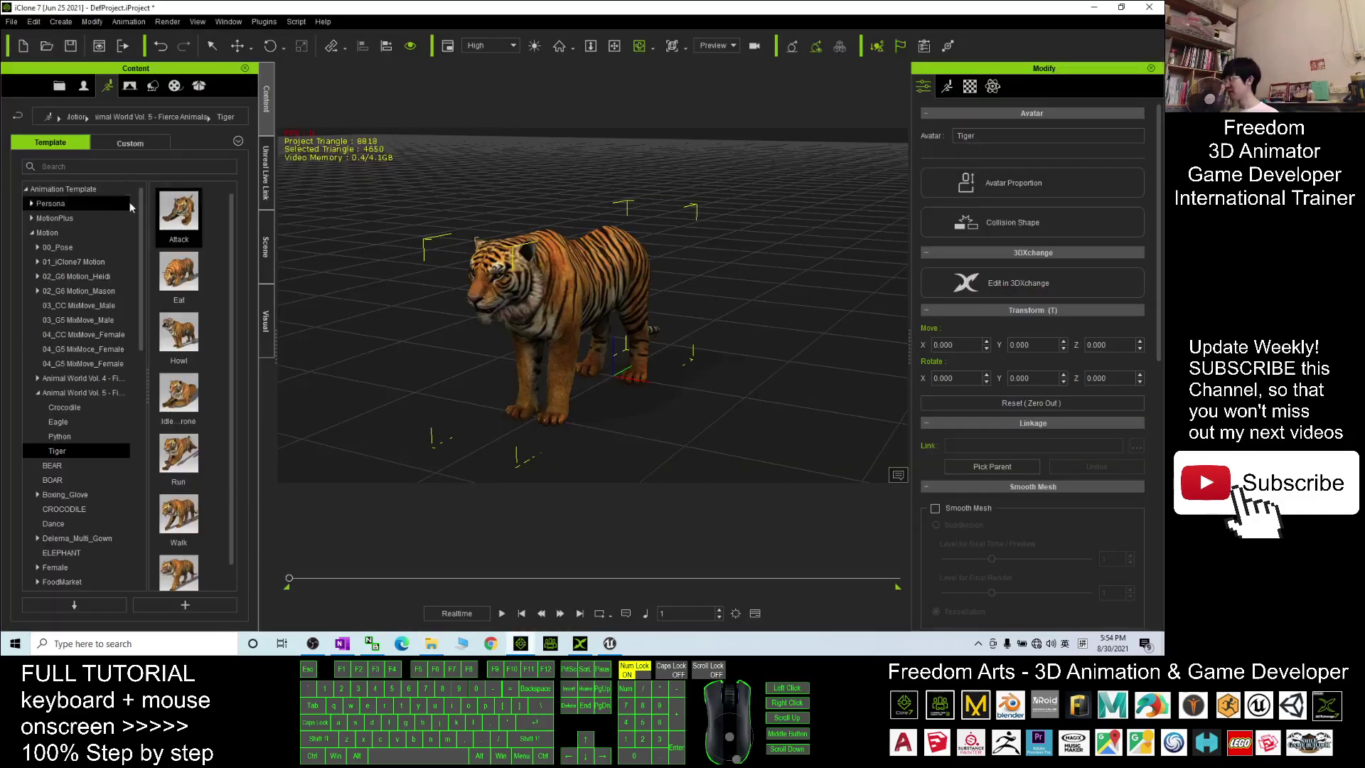
right_click(194, 222)
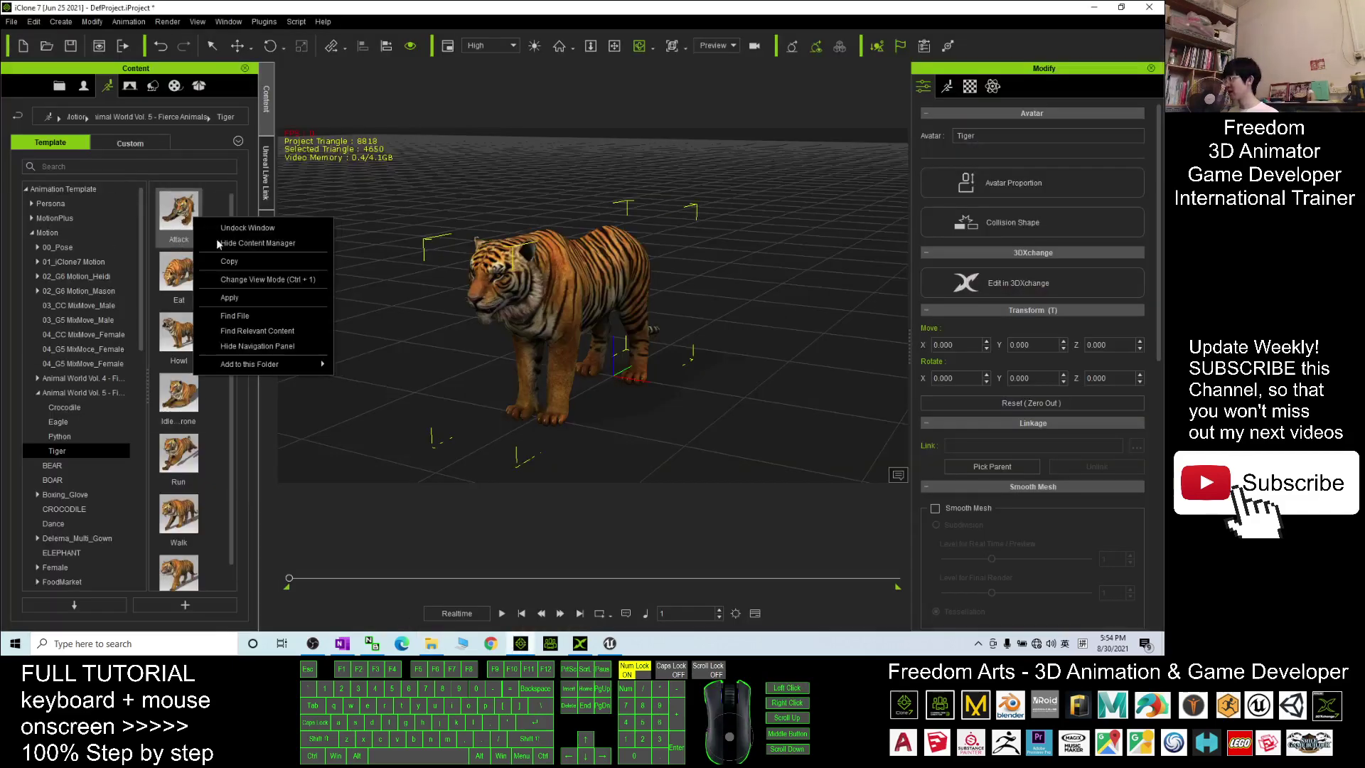
left_click(244, 314)
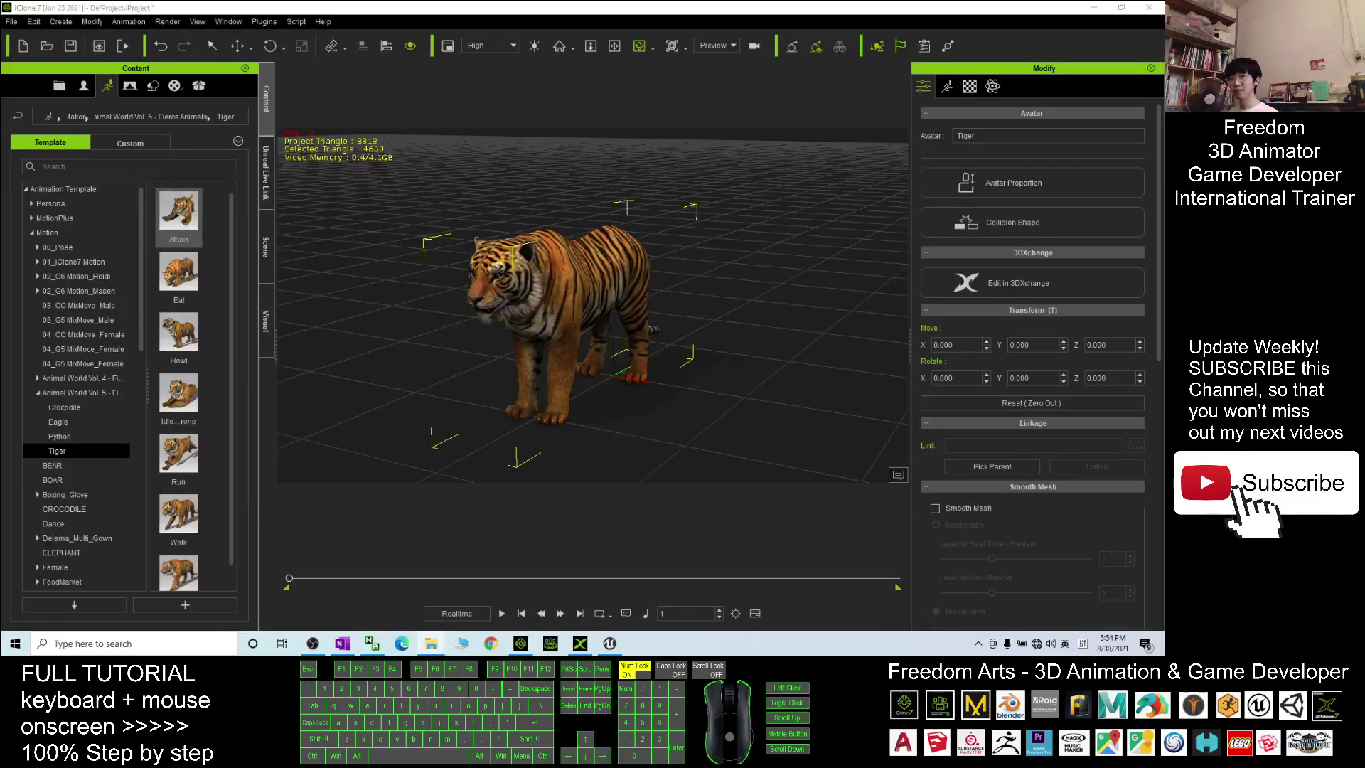
left_click_drag(777, 2, 246, 148)
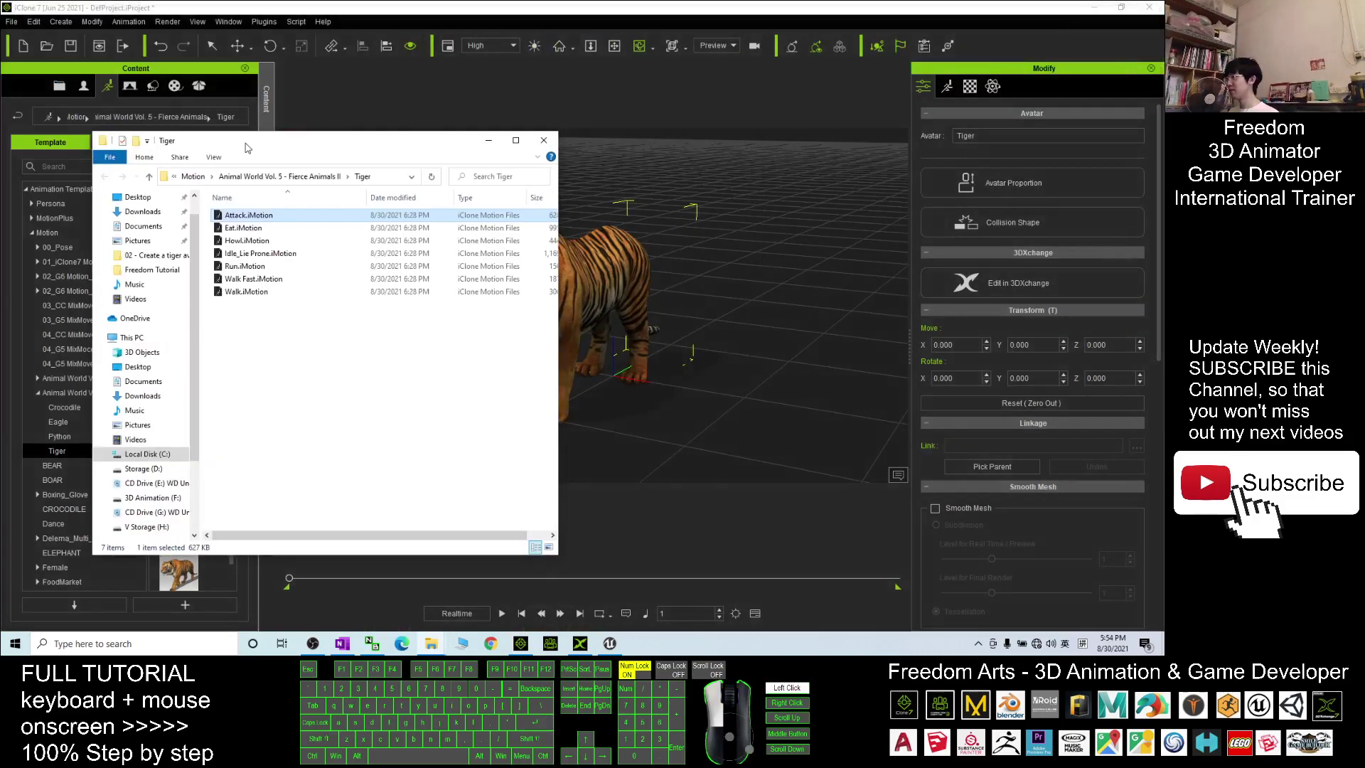
Step: Switch to 3DXchange, load all seven Tiger motion files into the Motion Library and add them all to the Perform Editor
left_click(580, 643)
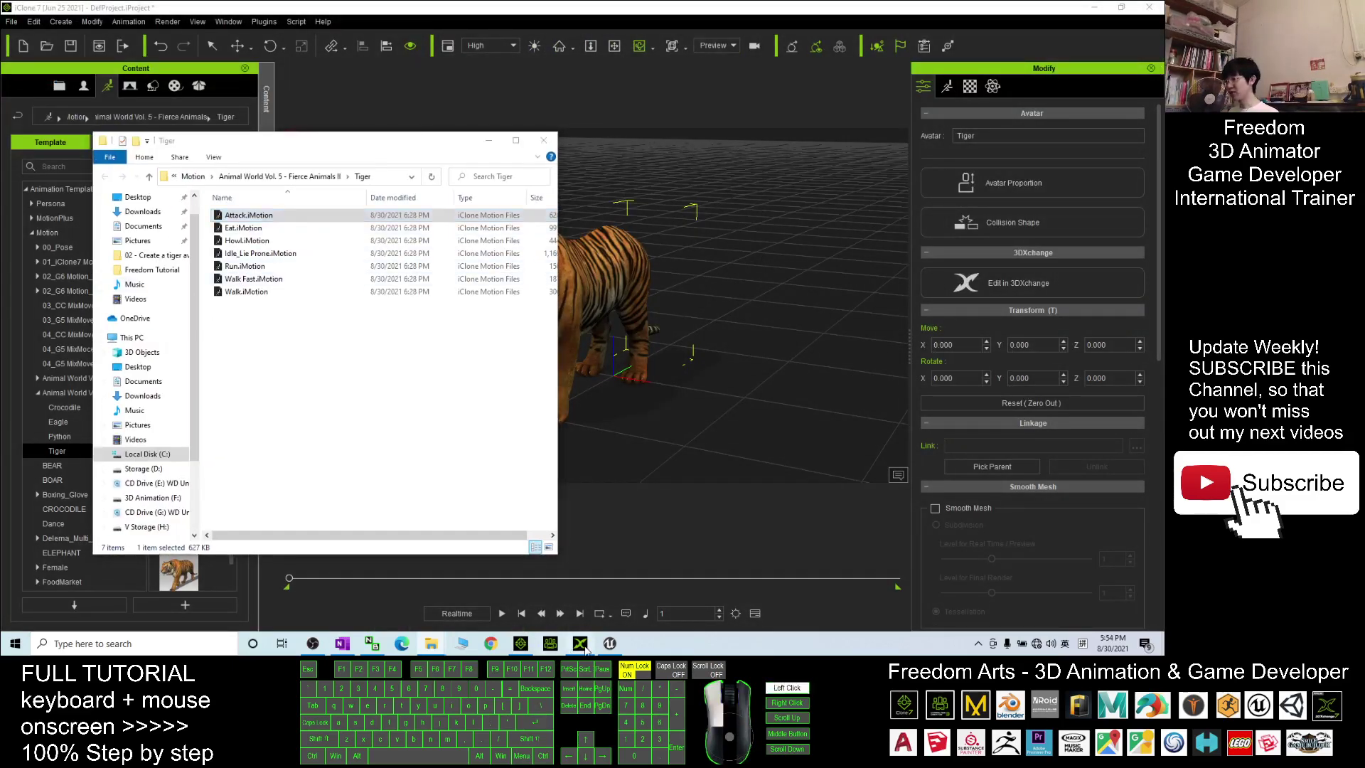
mouse_move(431, 643)
left_click(499, 604)
left_click_drag(391, 348, 831, 268)
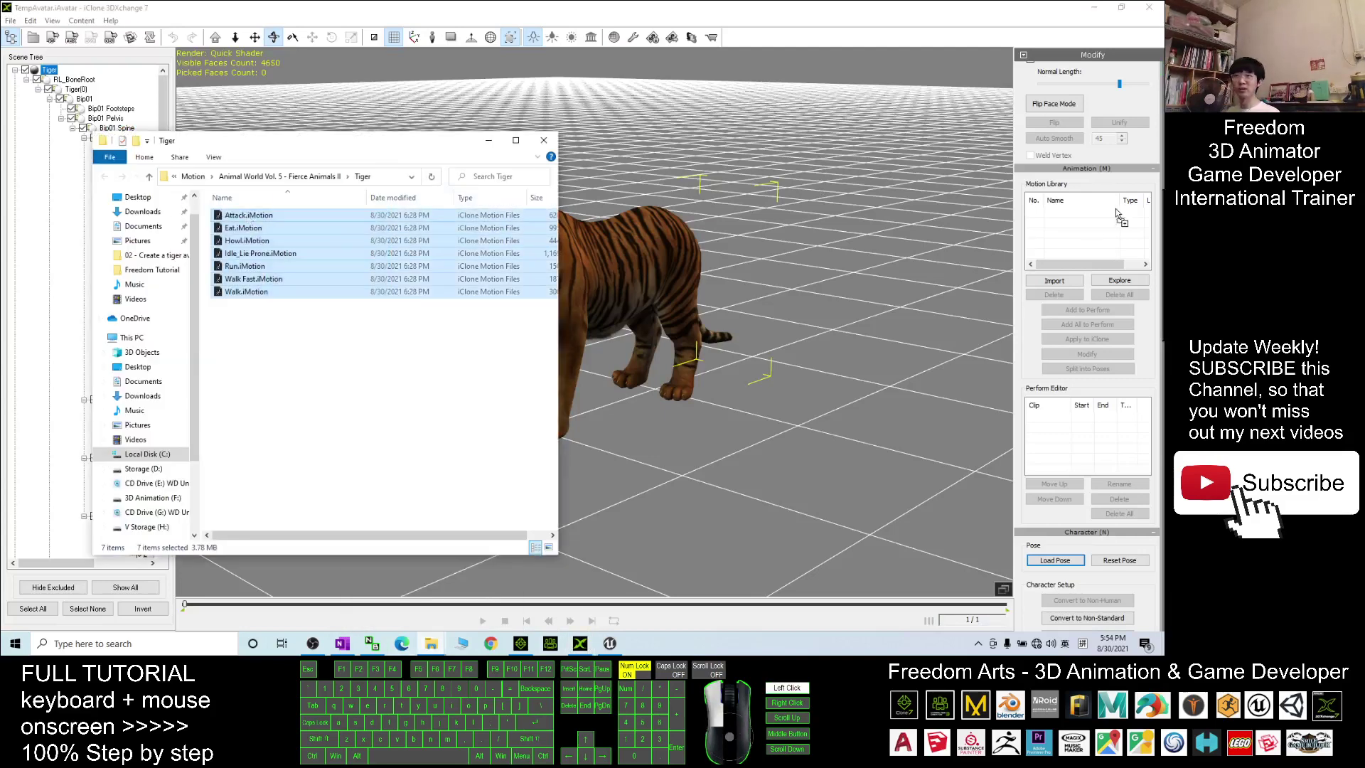
left_click_drag(1115, 208, 1116, 209)
left_click(489, 140)
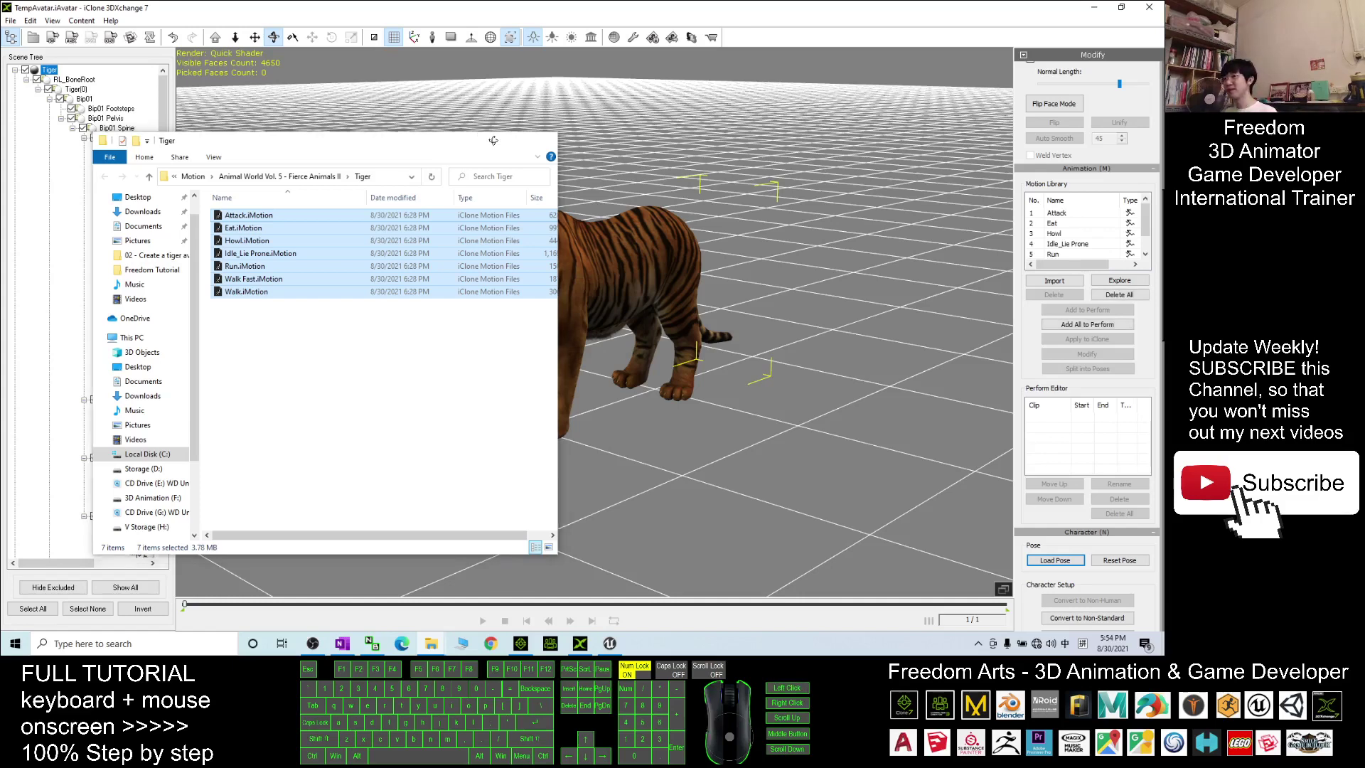
left_click(1102, 325)
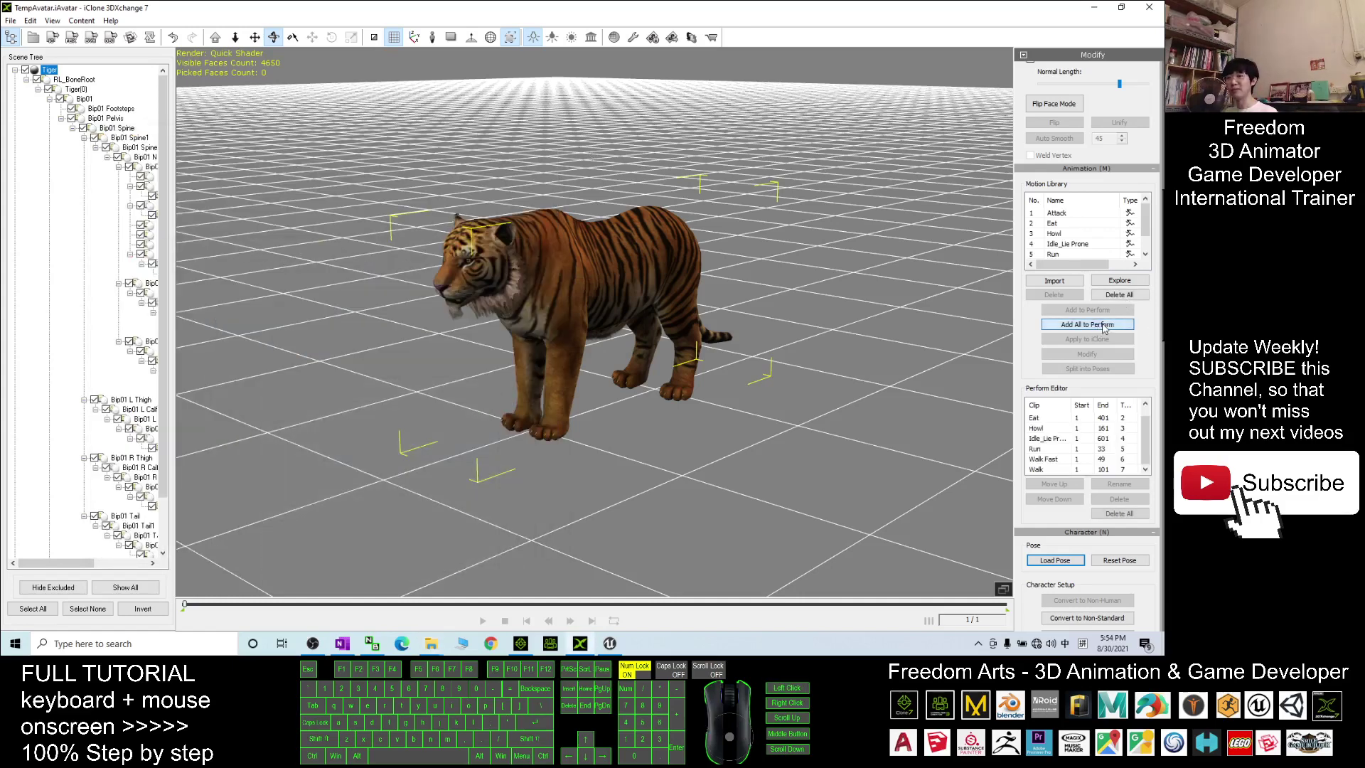
Step: Reduce the 3DXchange window, minimize iClone and create a folder named Tiger01 on the desktop
left_click_drag(615, 7, 779, 114)
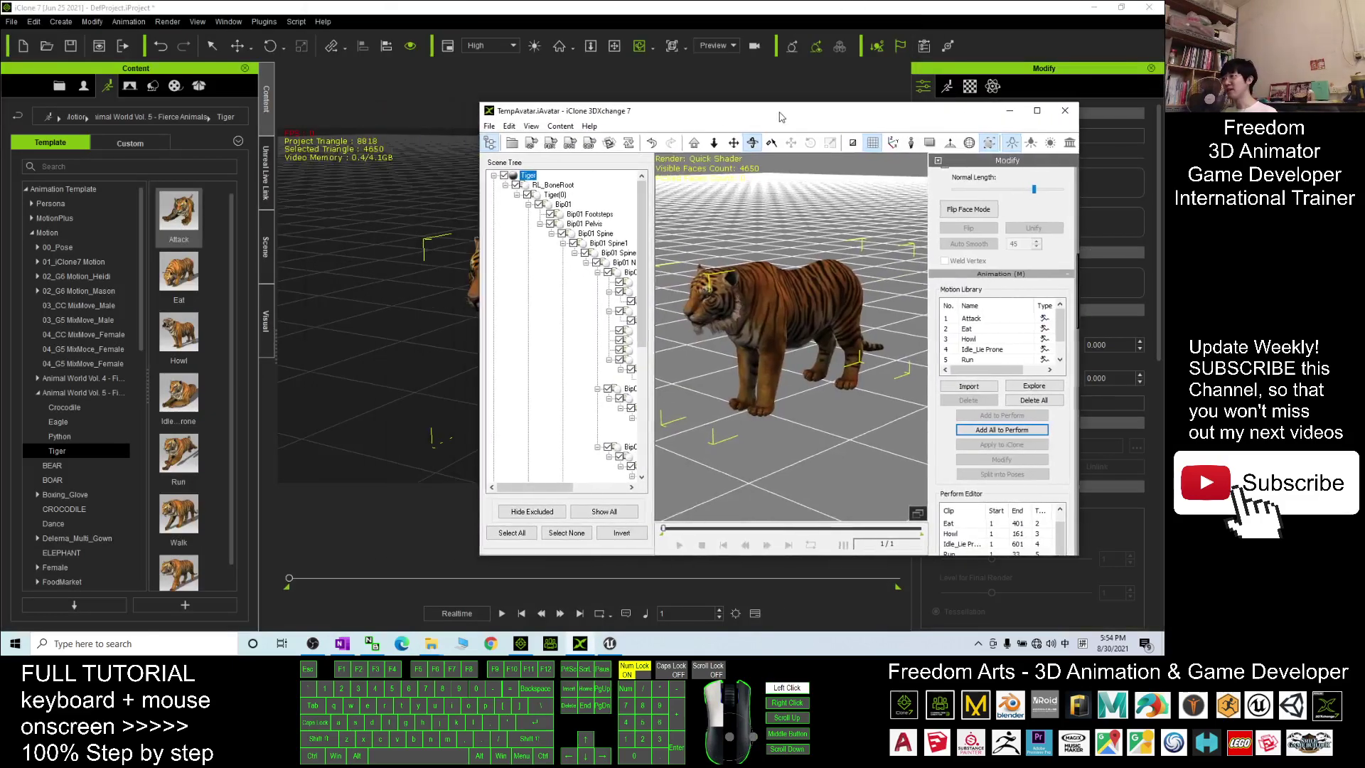
left_click(1093, 6)
left_click(1092, 8)
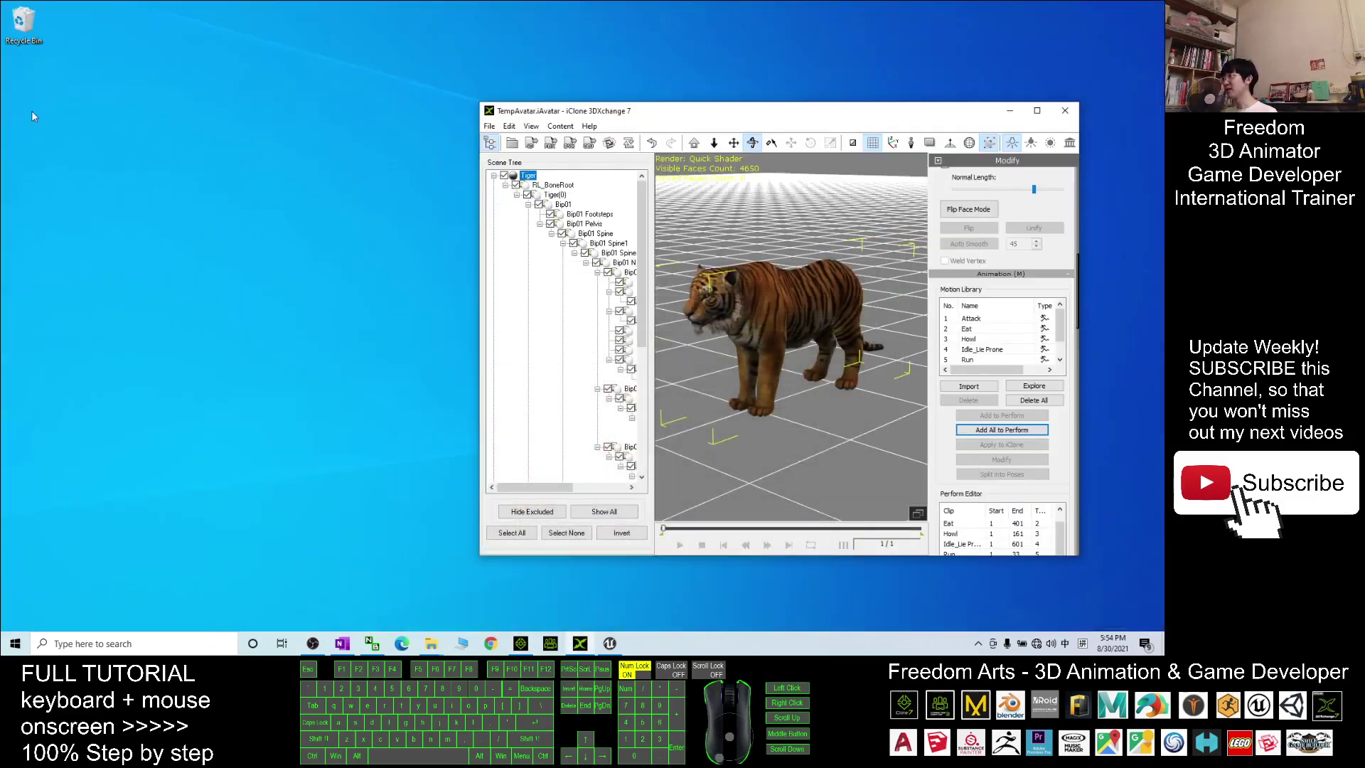
right_click(37, 143)
left_click(110, 273)
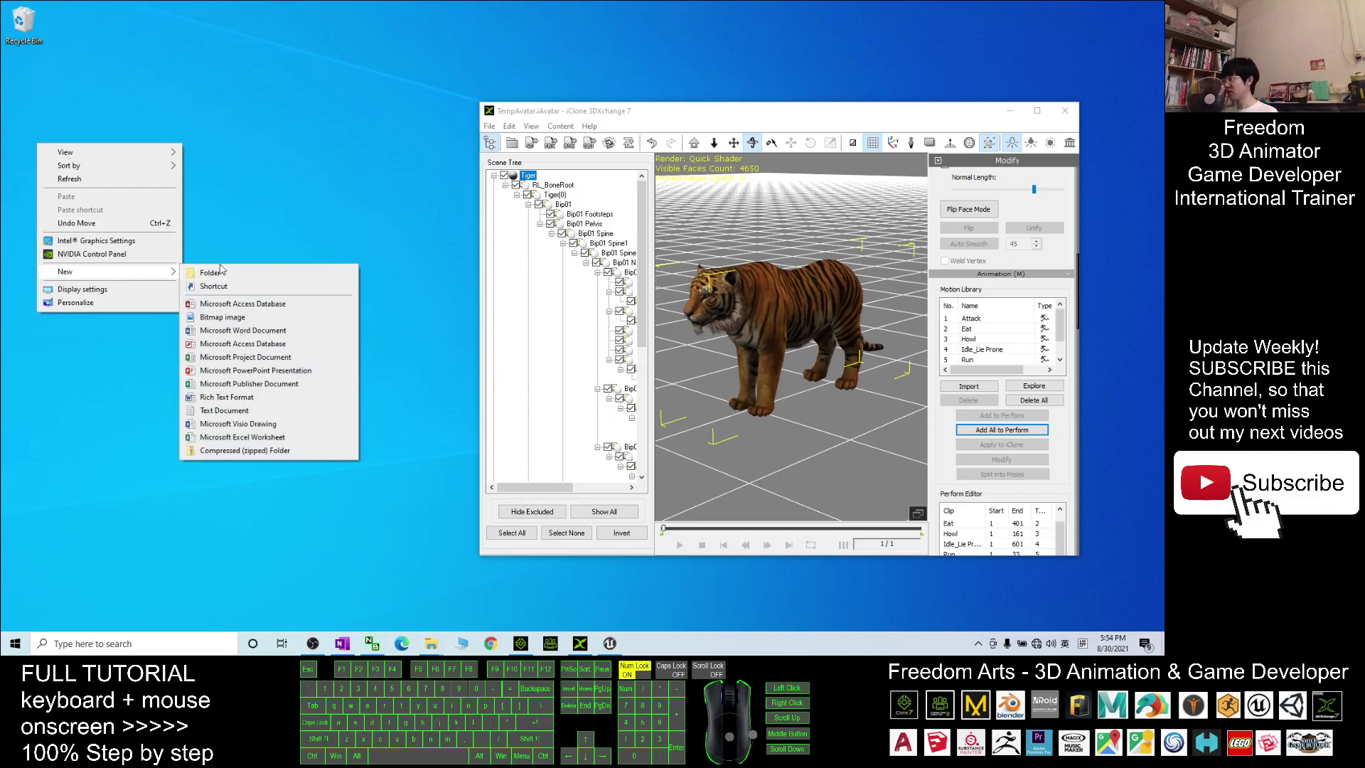
left_click(228, 272)
type("Tiger01")
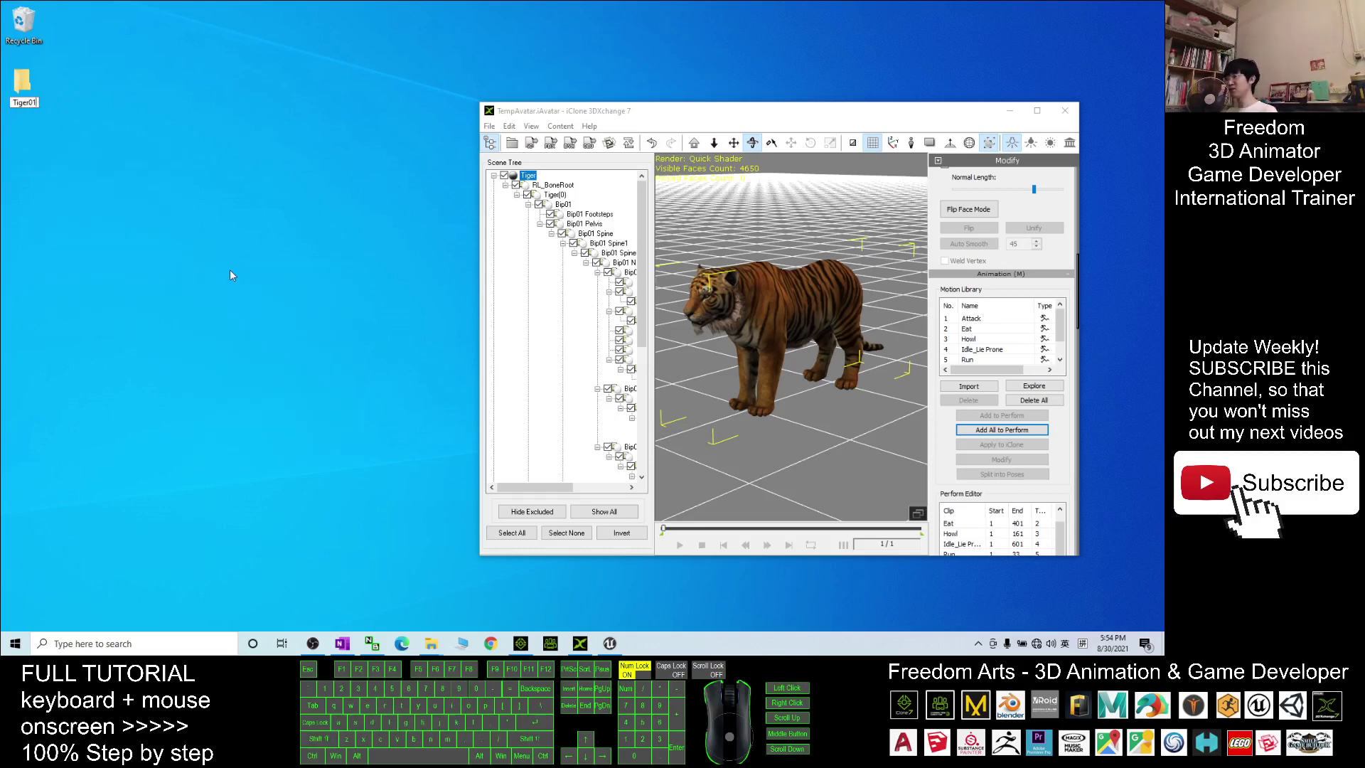
key("Return")
Step: Open the Tiger01 desktop folder and arrange its window side by side with 3DXchange
double_click(32, 88)
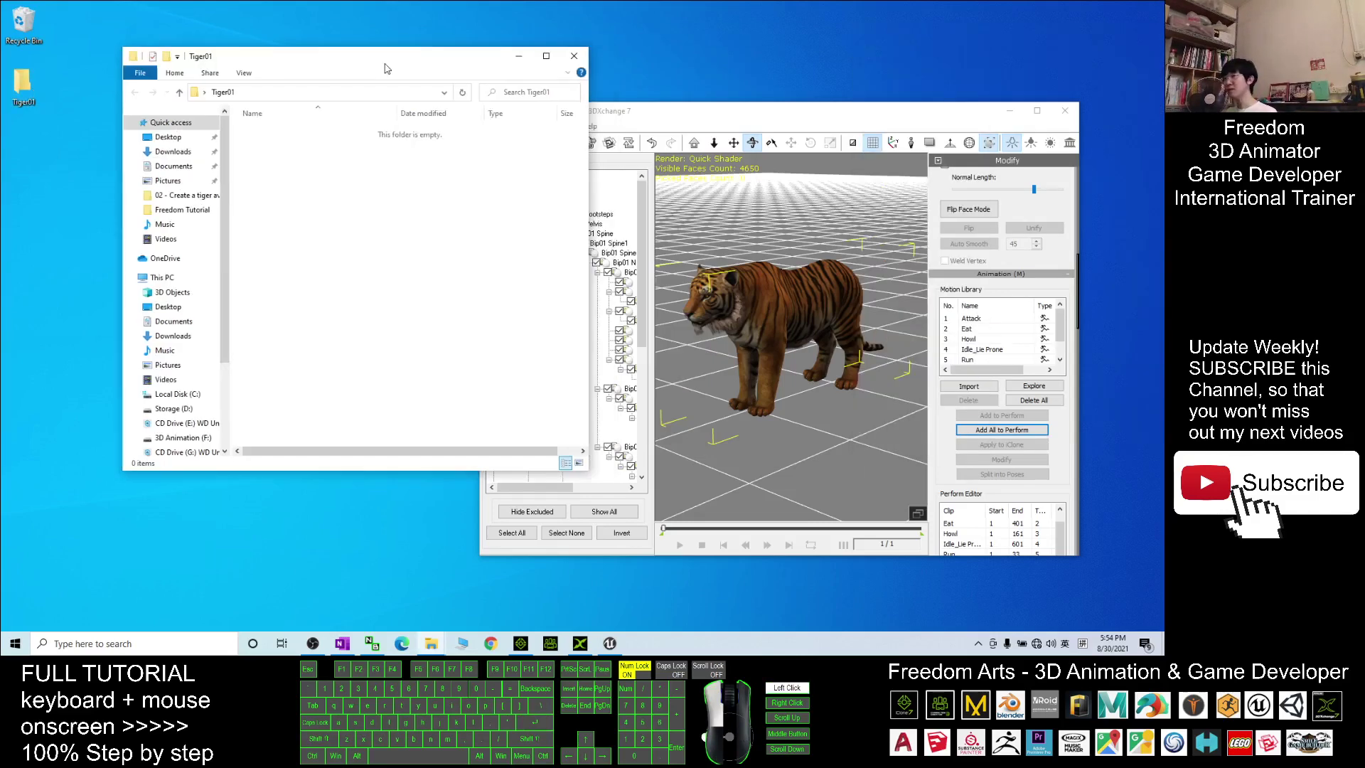
left_click_drag(384, 63, 333, 99)
left_click(525, 94)
double_click(22, 84)
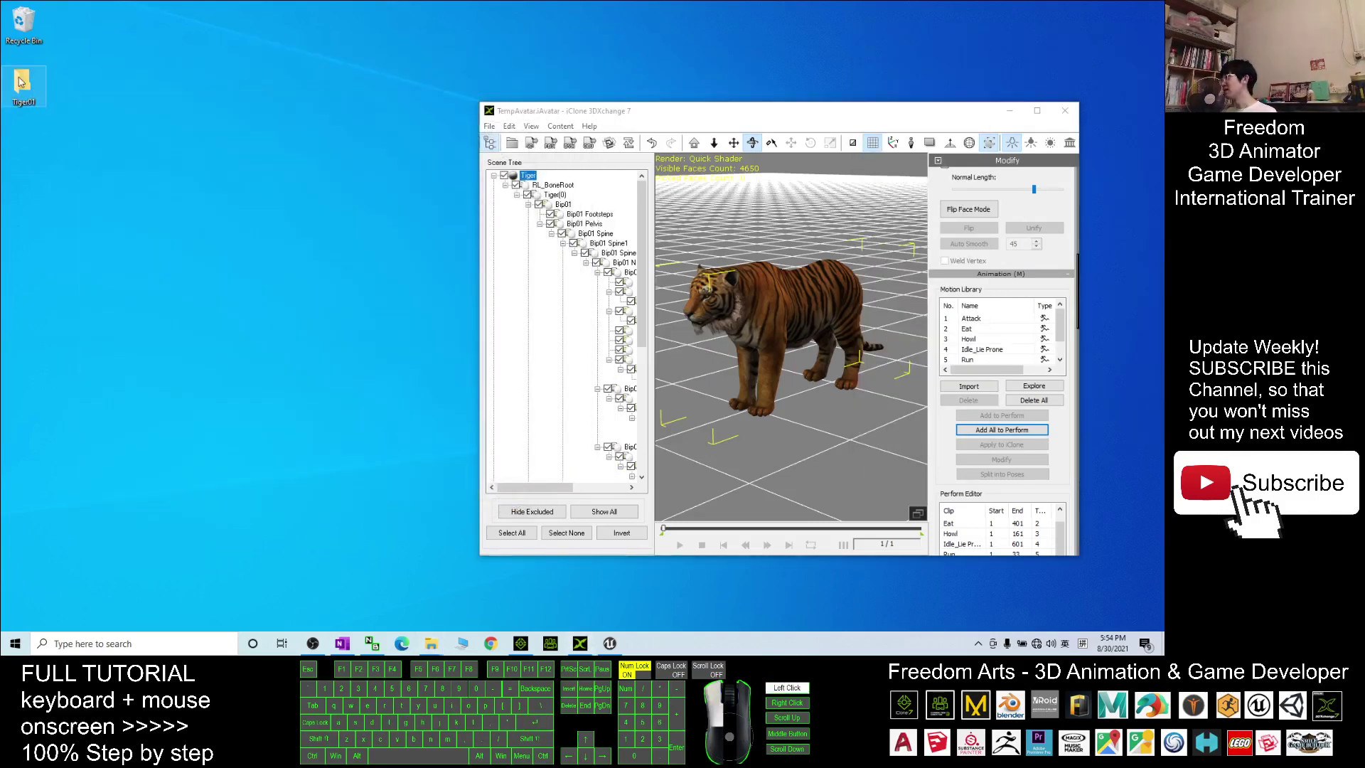
left_click_drag(398, 99, 353, 116)
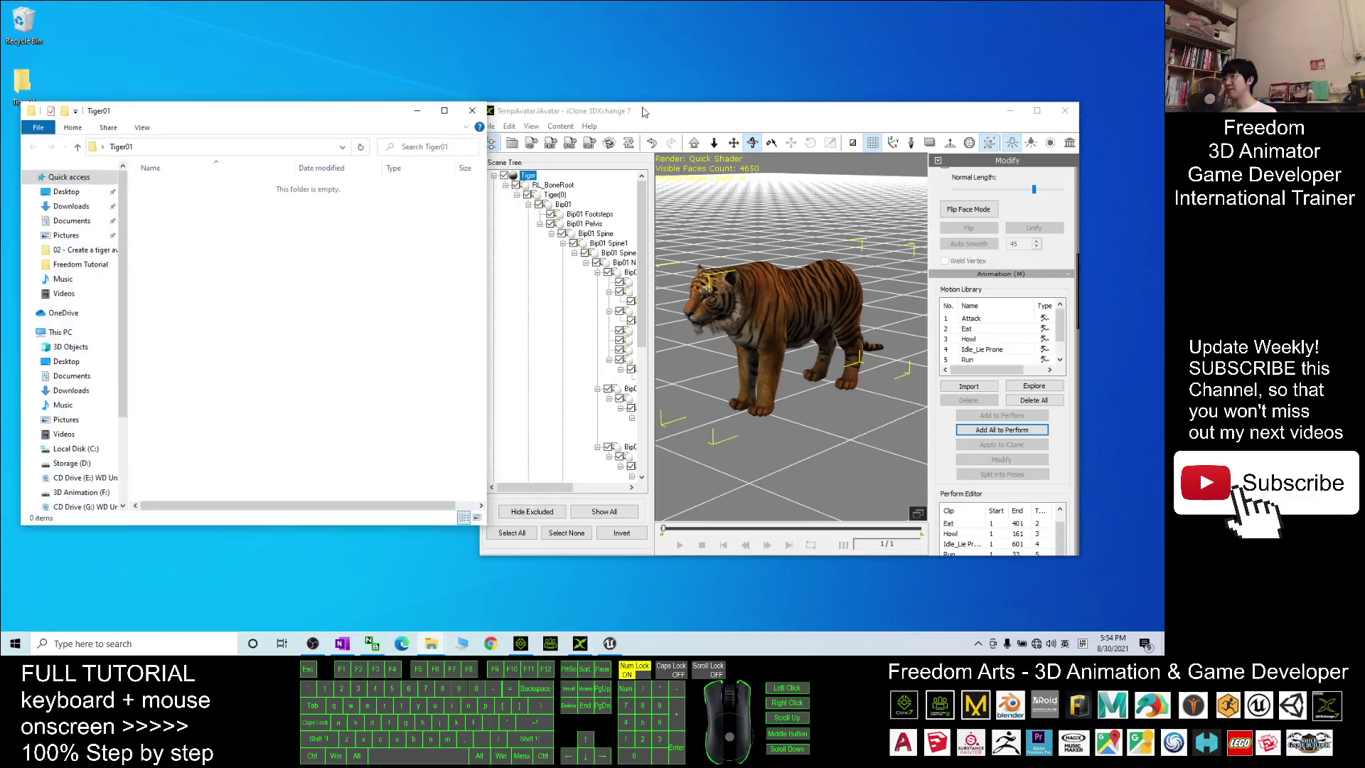
left_click_drag(644, 113, 670, 96)
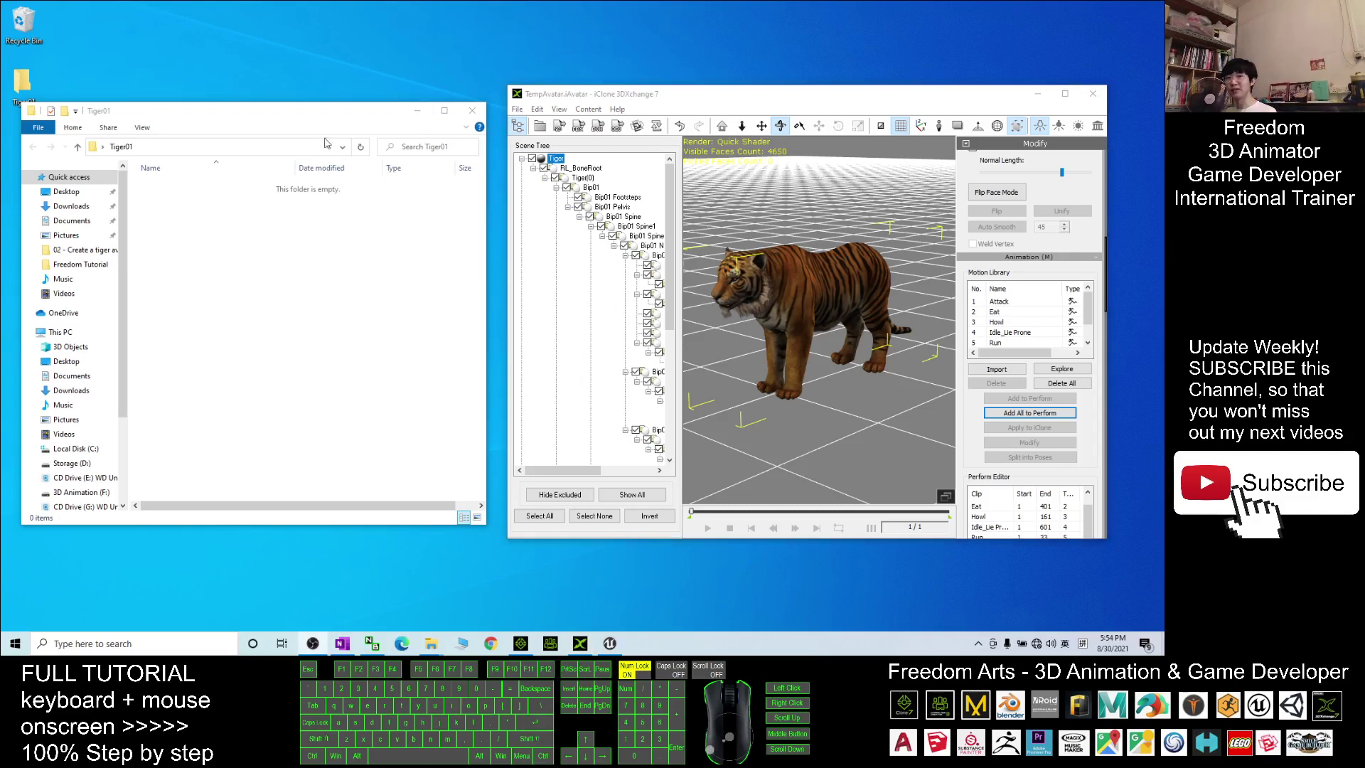
Step: Start an FBX export of the tiger with the GameEngine_Unreal preset, including geometry but excluding animation
left_click(579, 133)
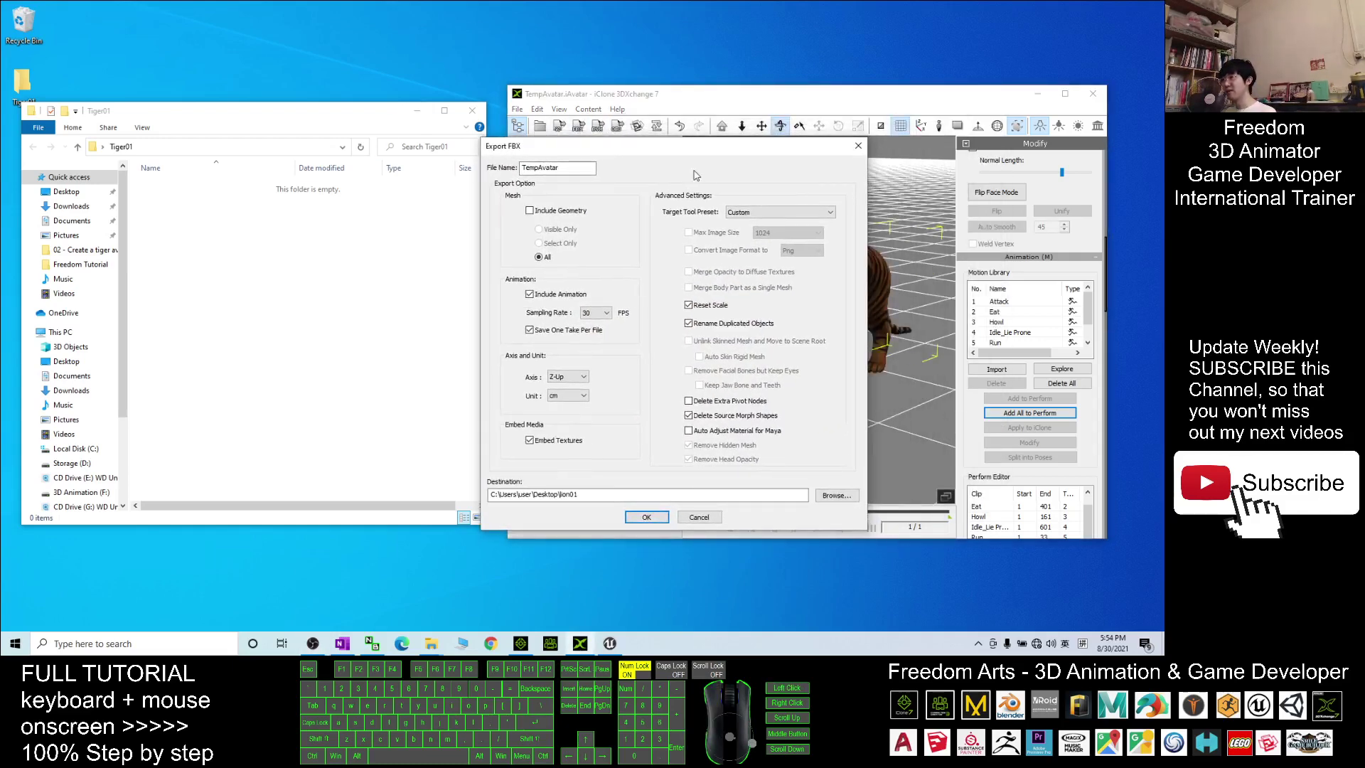
left_click(764, 214)
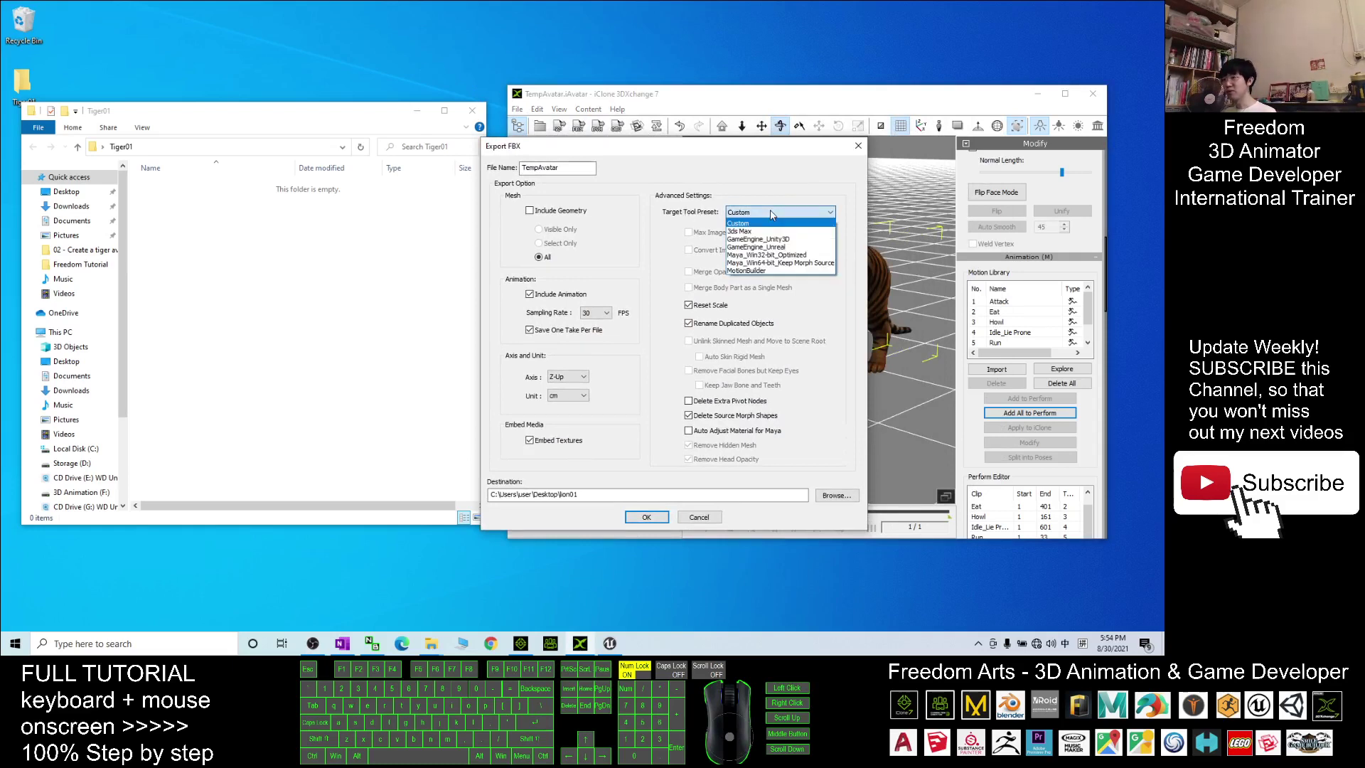
left_click(744, 249)
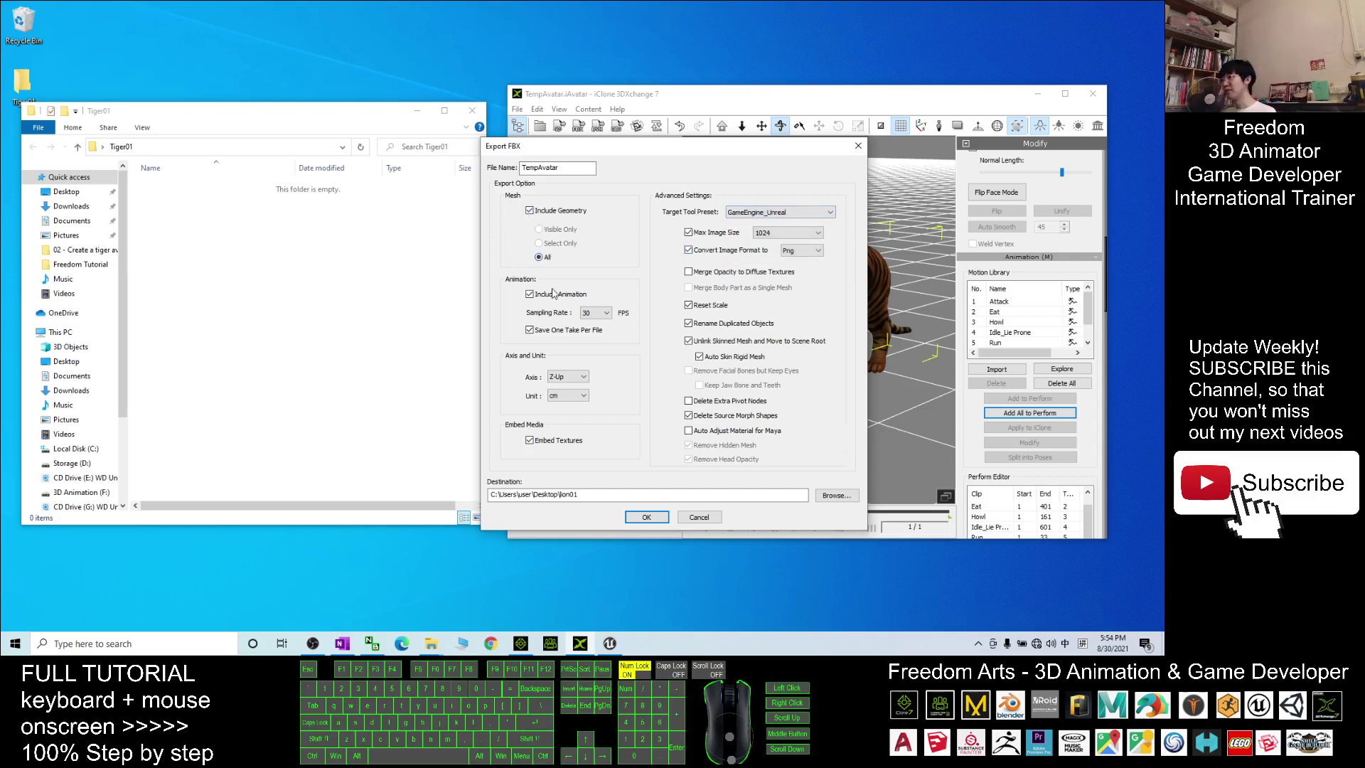
left_click(530, 295)
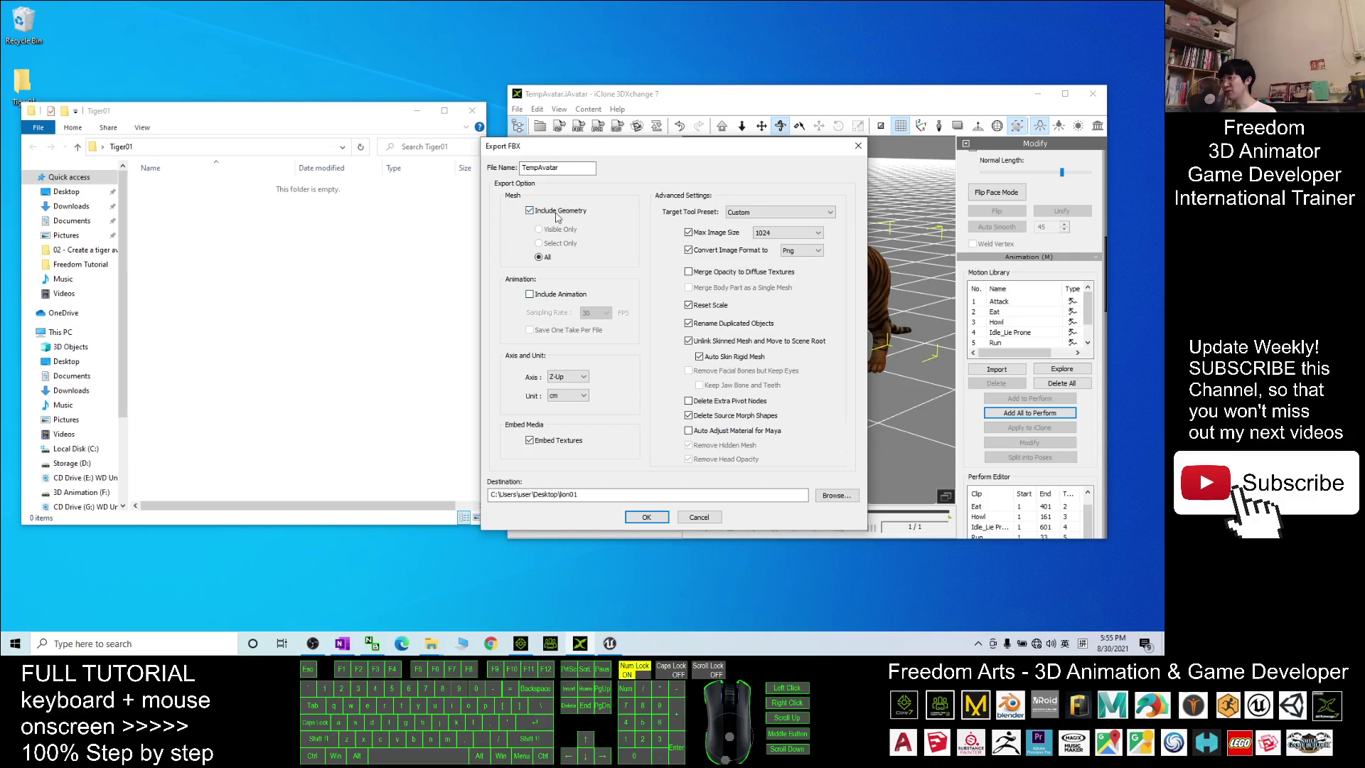
Step: Set the FBX export destination to the Tiger01 folder path, C:\Users\user\Desktop\Tiger01
left_click(179, 147)
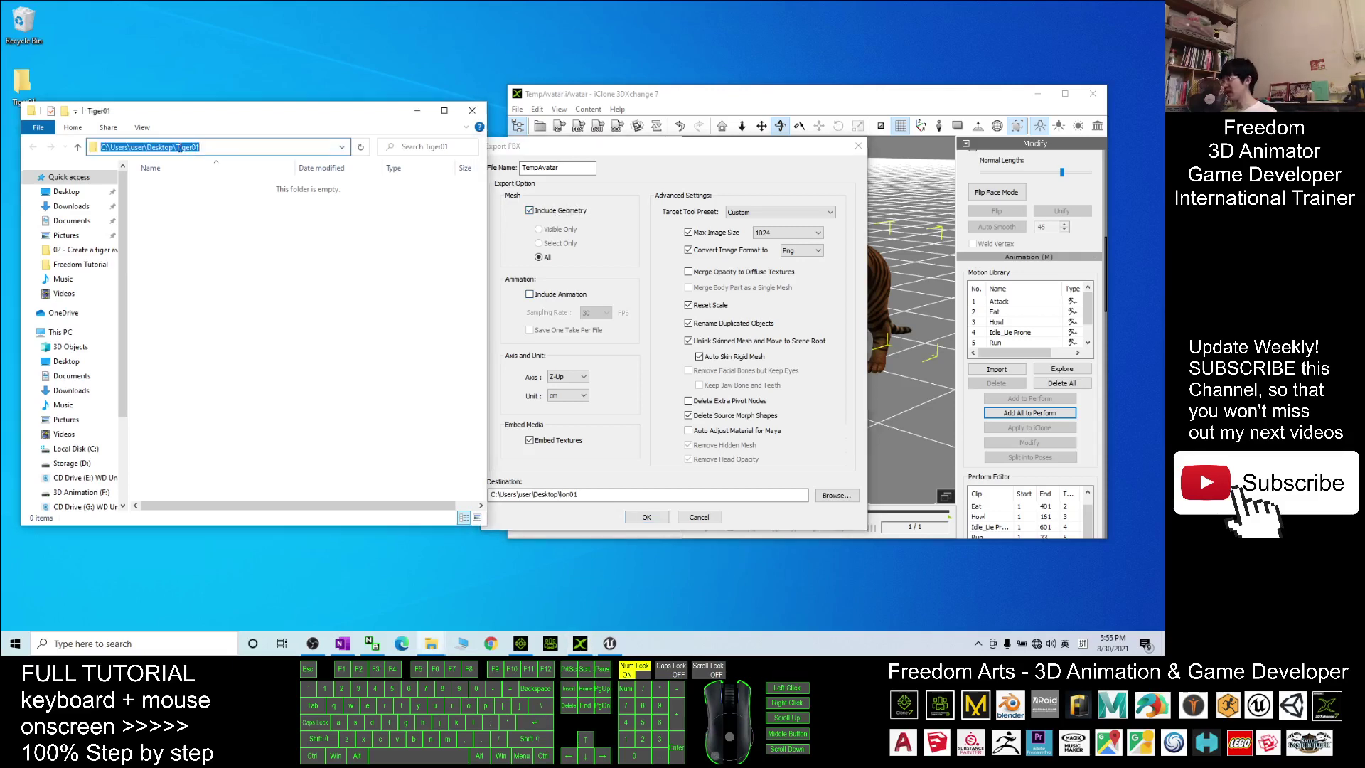
key("ctrl+c")
key("ctrl+c")
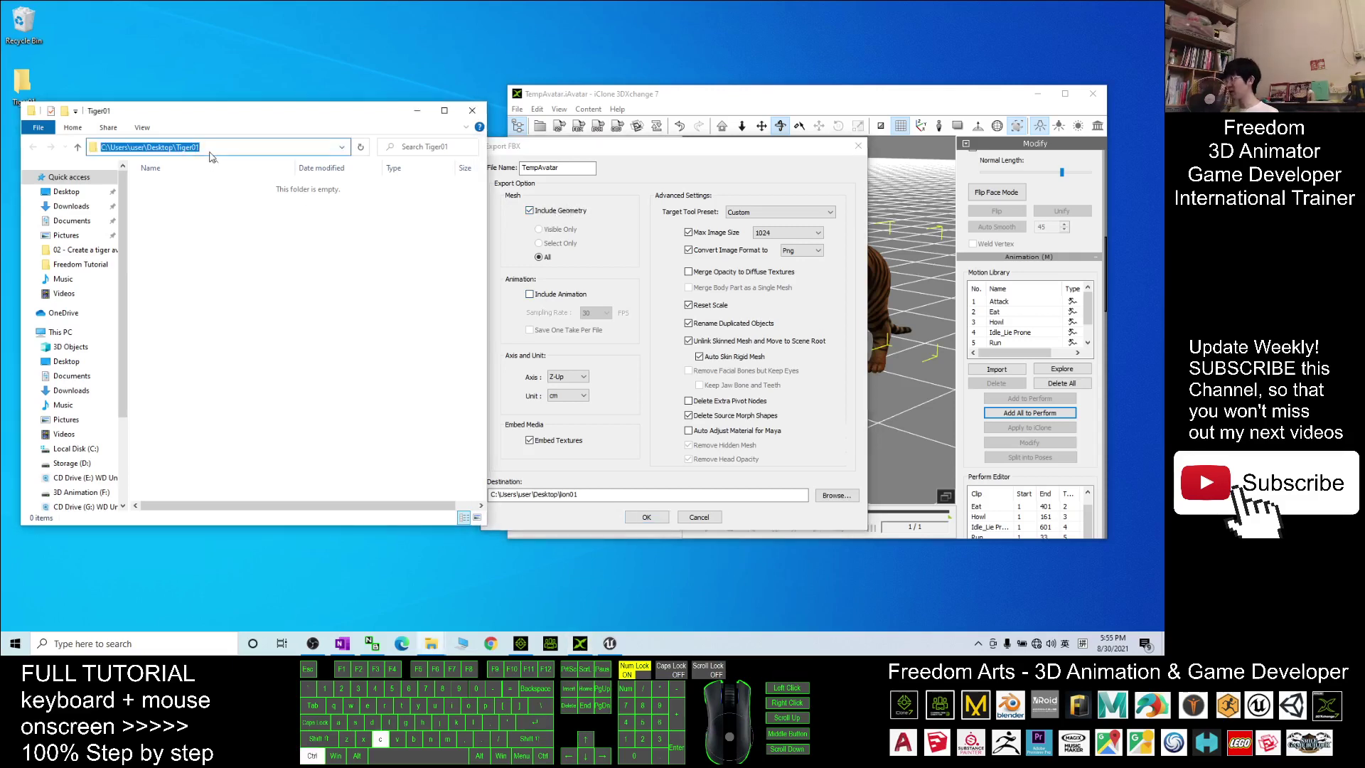
left_click(527, 494)
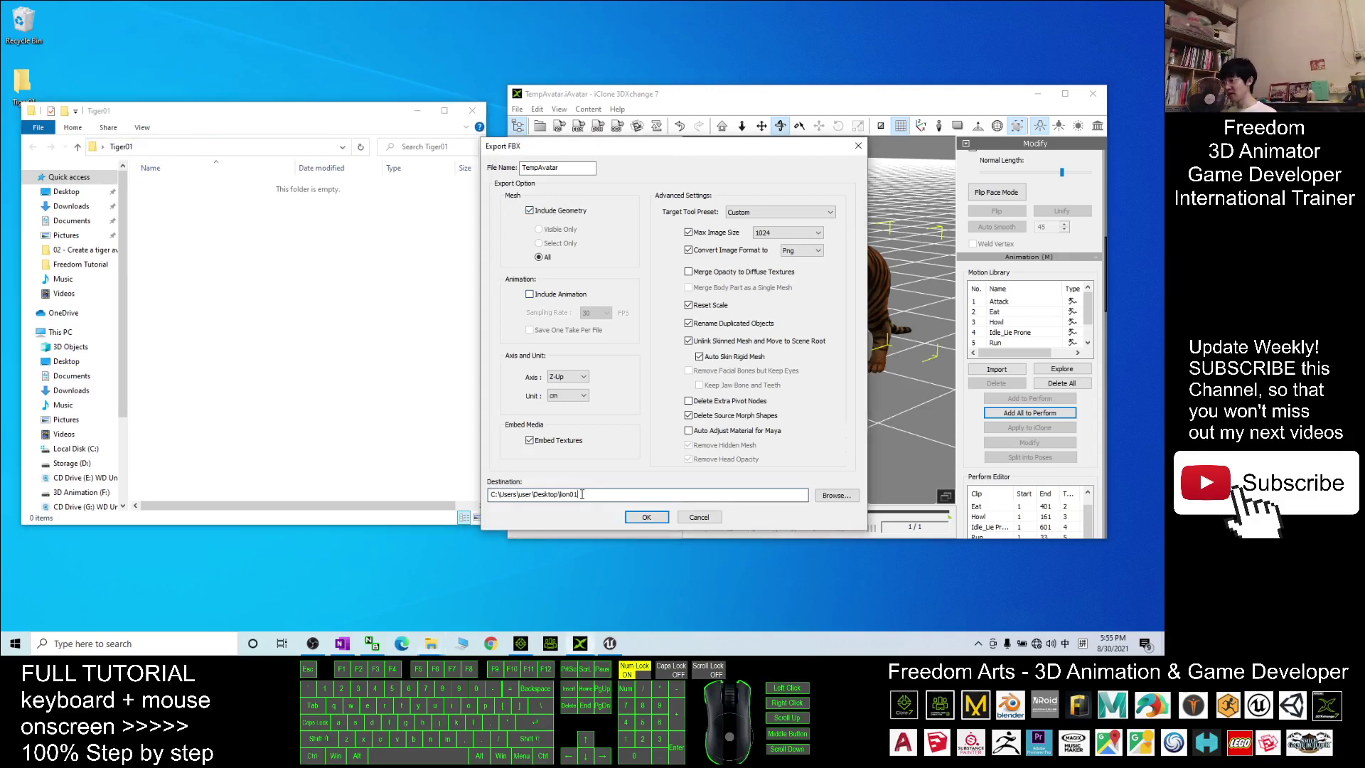
double_click(527, 494)
key("ctrl+v")
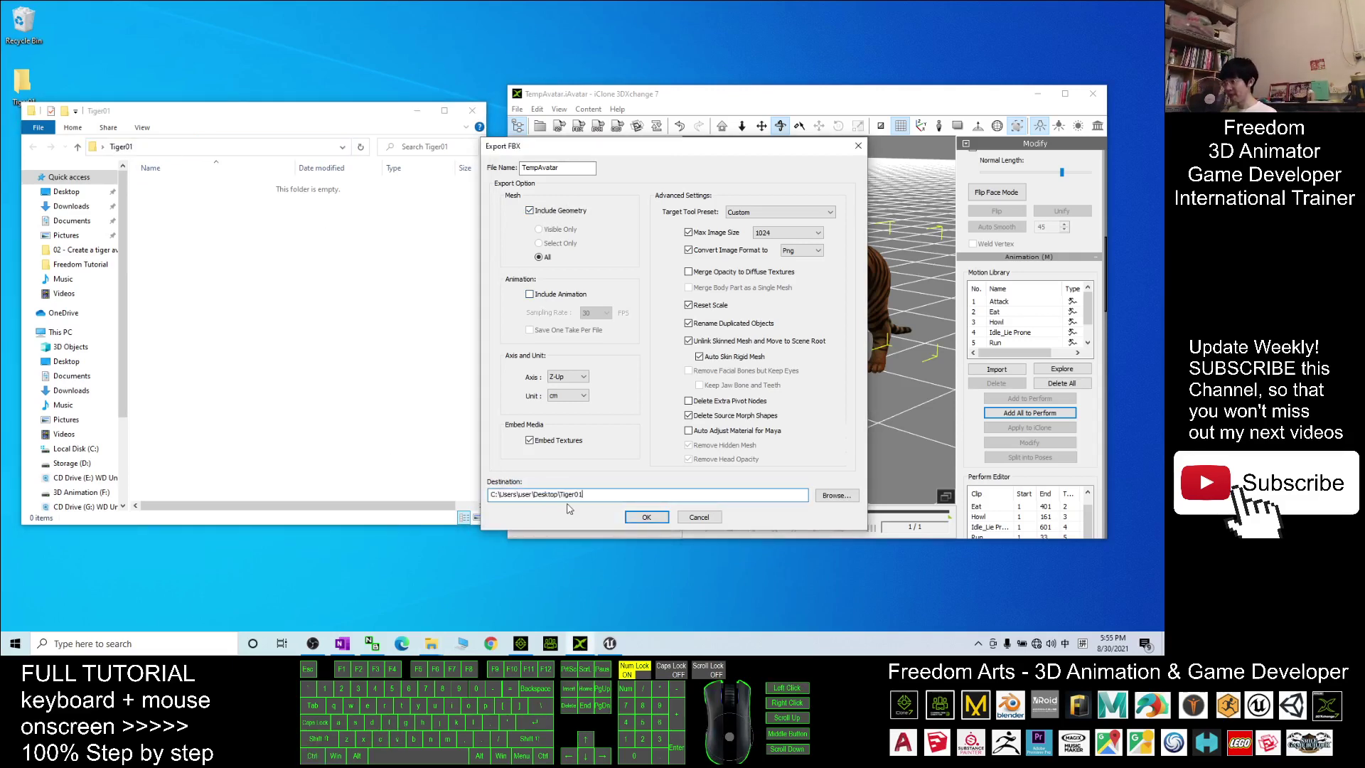
Step: Name the FBX export file tiger01, switching the keyboard input to English
double_click(562, 168)
type("tiger")
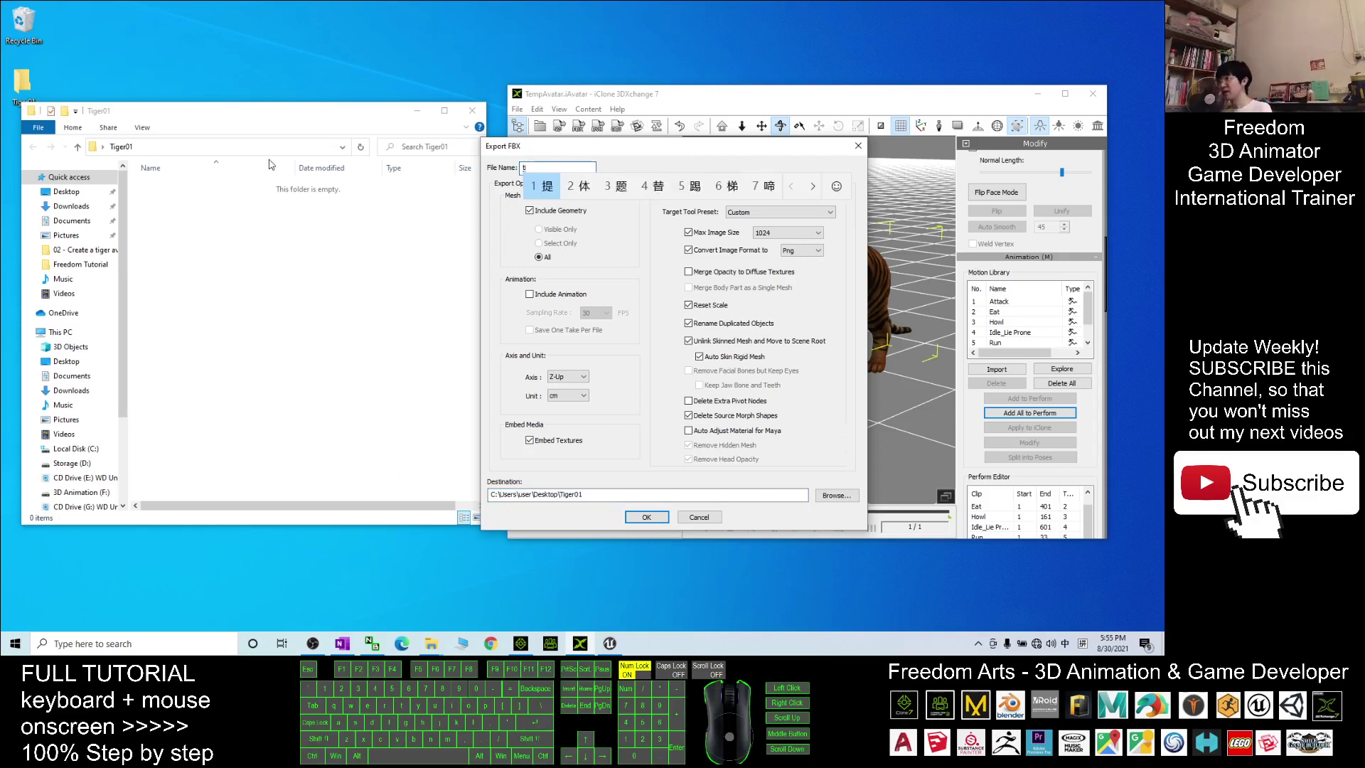
key("alt+shift")
type("tiger01")
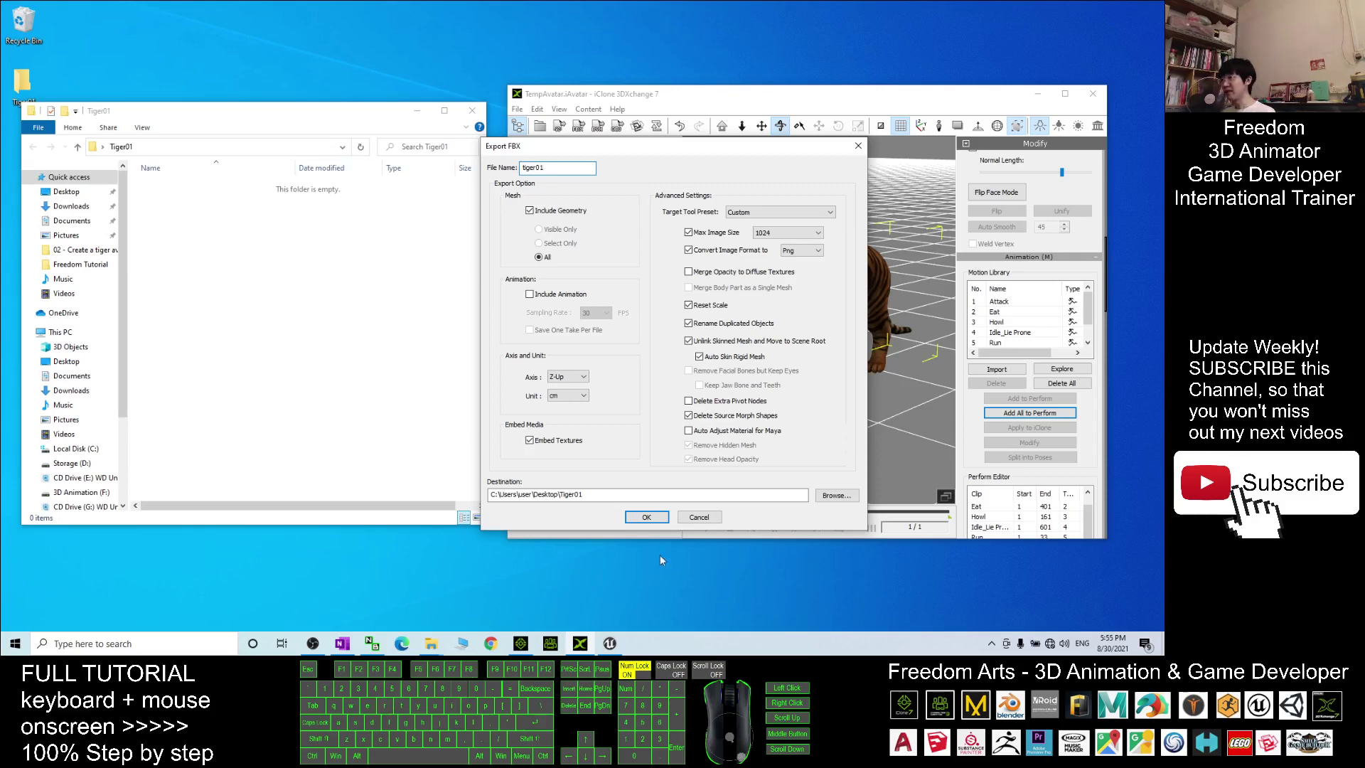
Step: Run the geometry-only FBX export of the tiger and dismiss the completion message
left_click(644, 518)
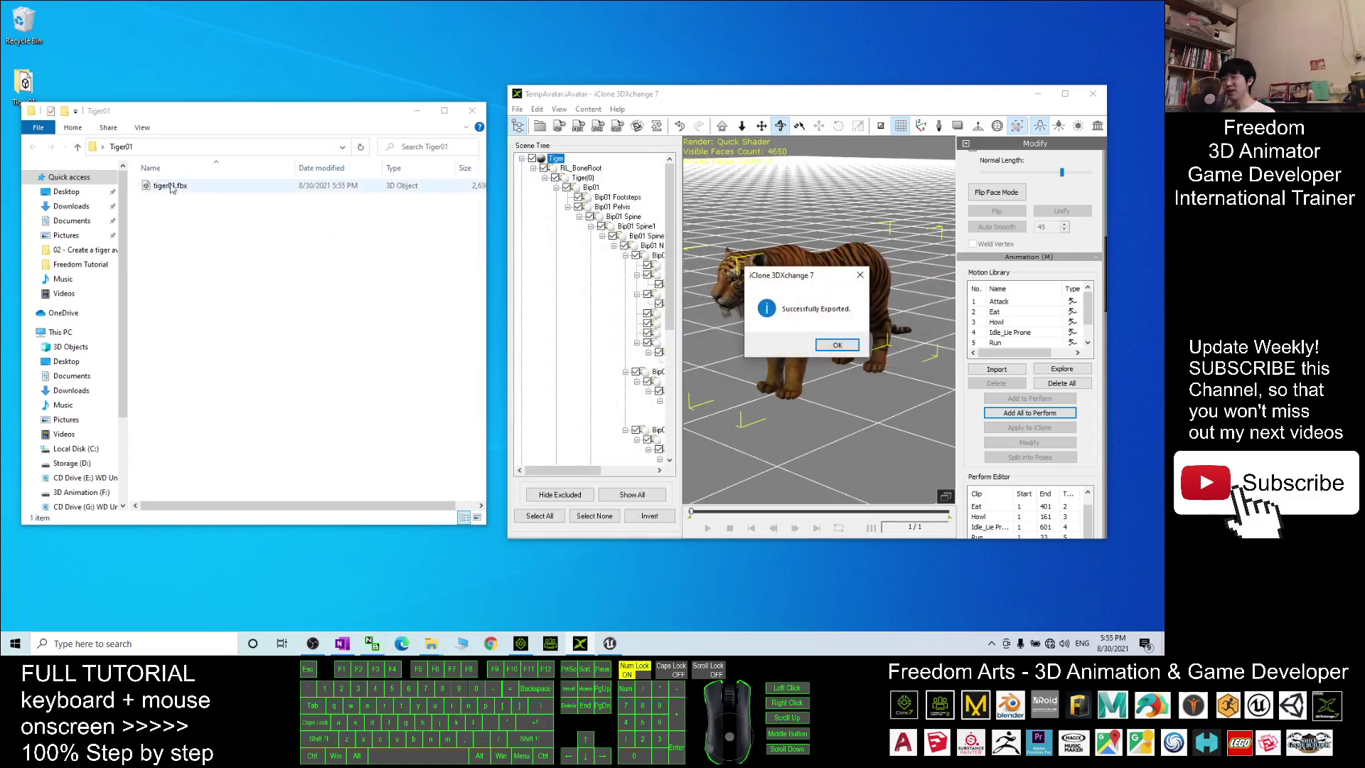
left_click(838, 345)
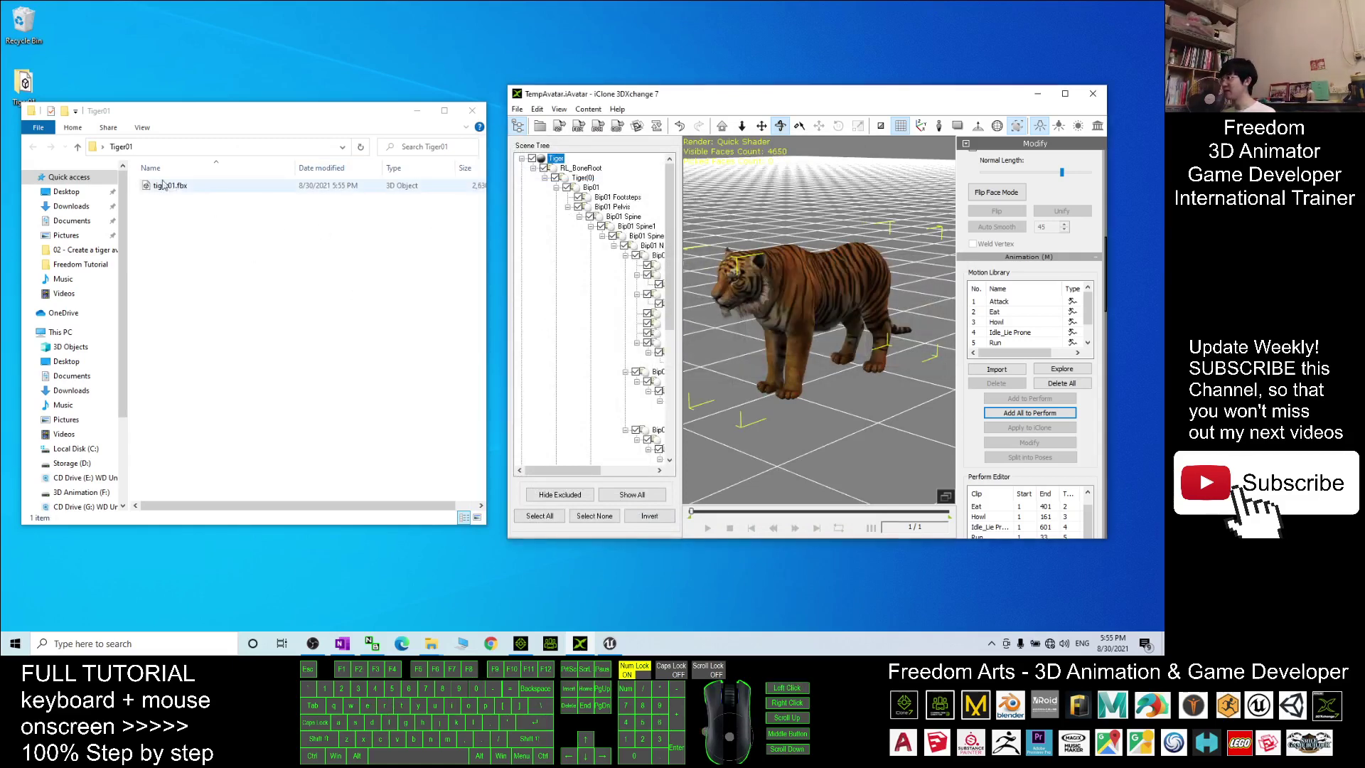
Step: Set up another FBX export named tiger01 with the GameEngine_Unreal preset, including animation but excluding geometry
left_click(585, 130)
left_click_drag(730, 129, 176, 169)
type("tiger01")
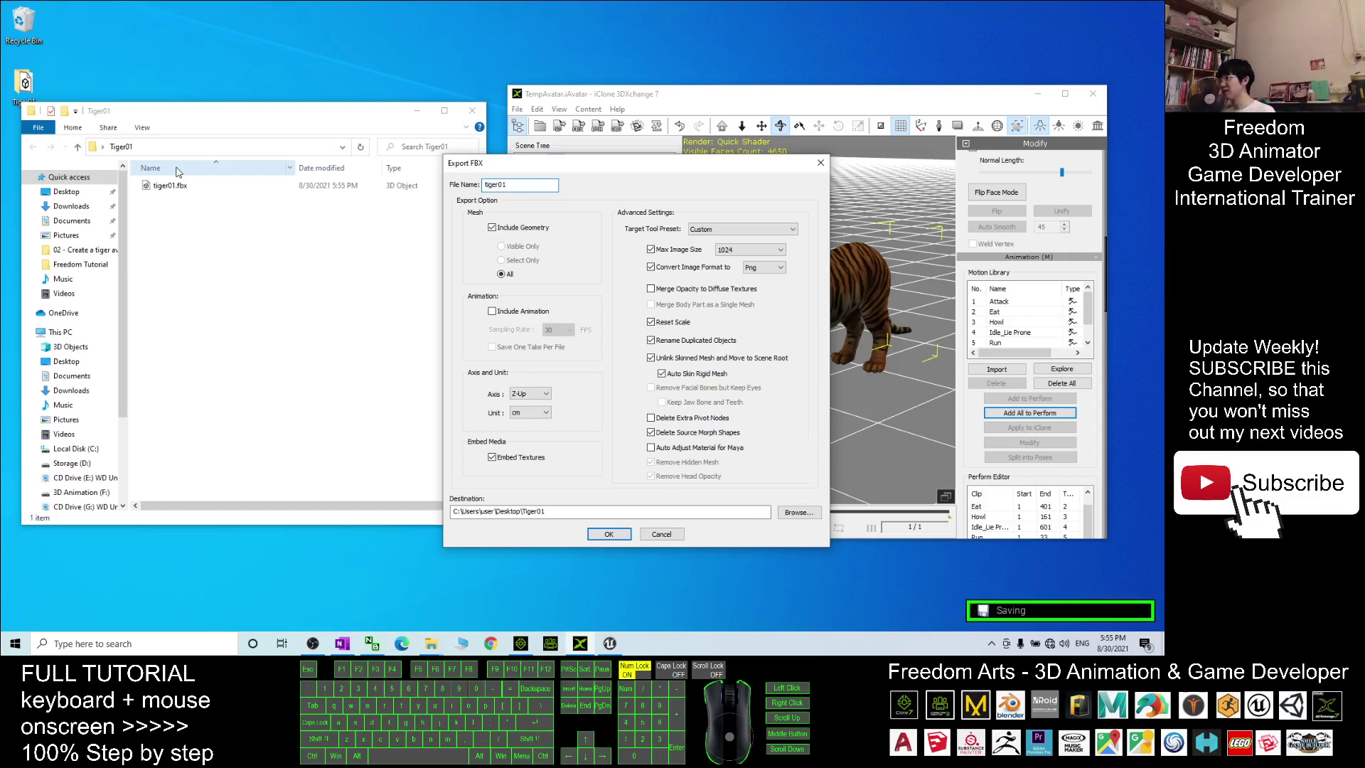
left_click(723, 229)
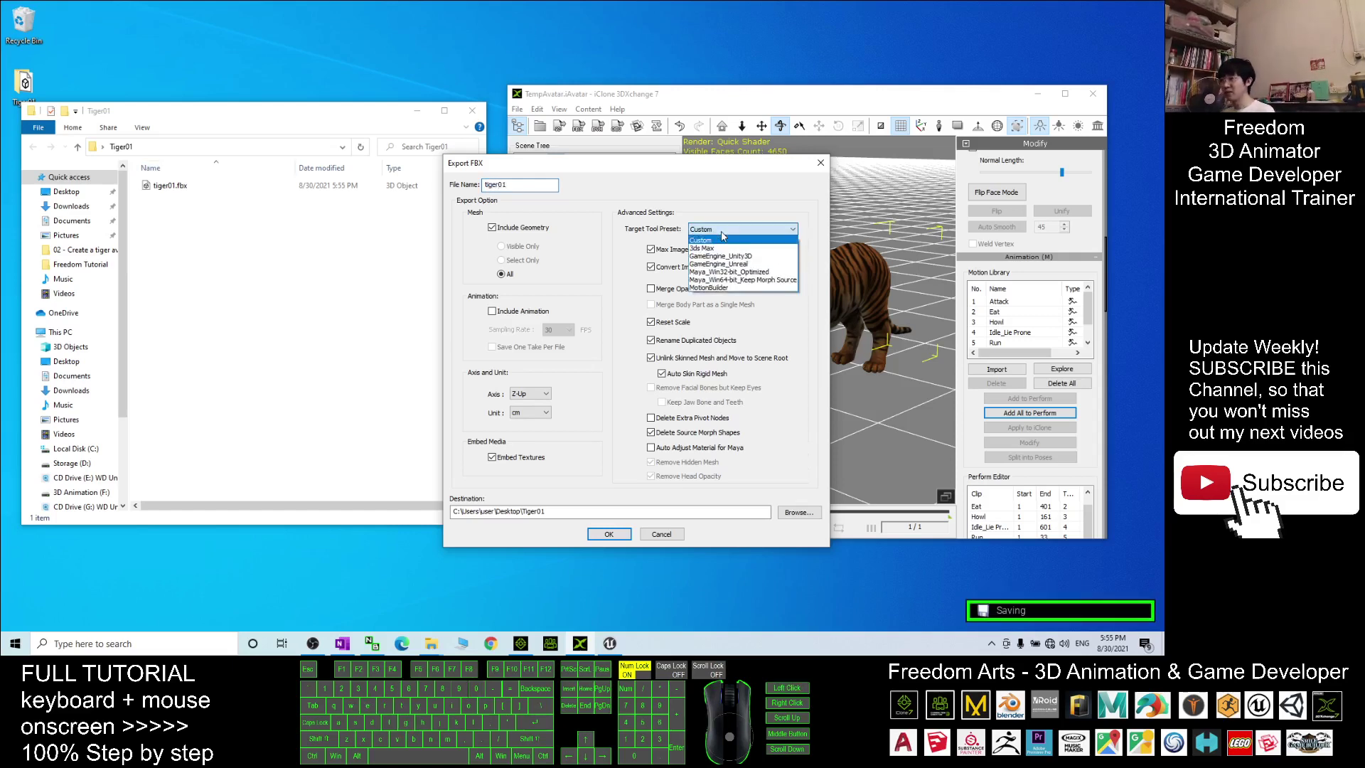
left_click(729, 264)
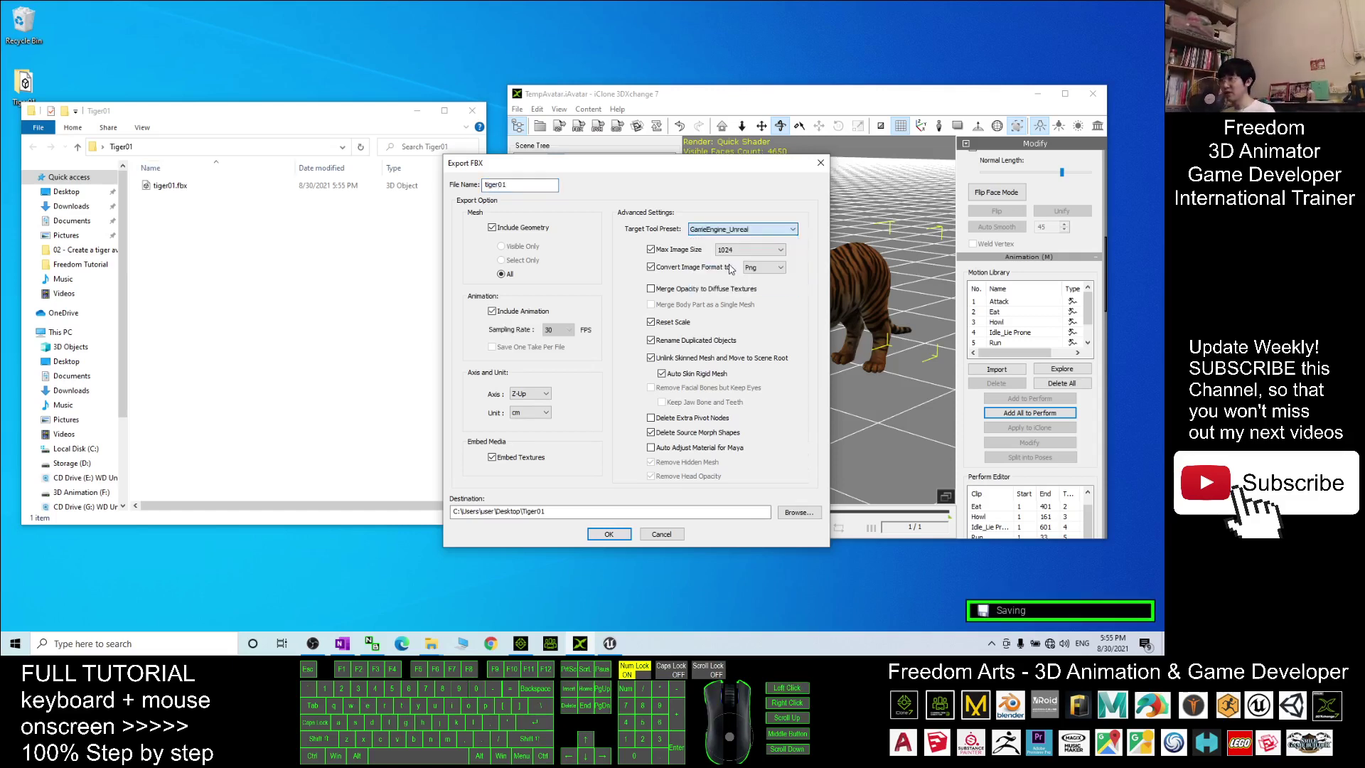
left_click(492, 228)
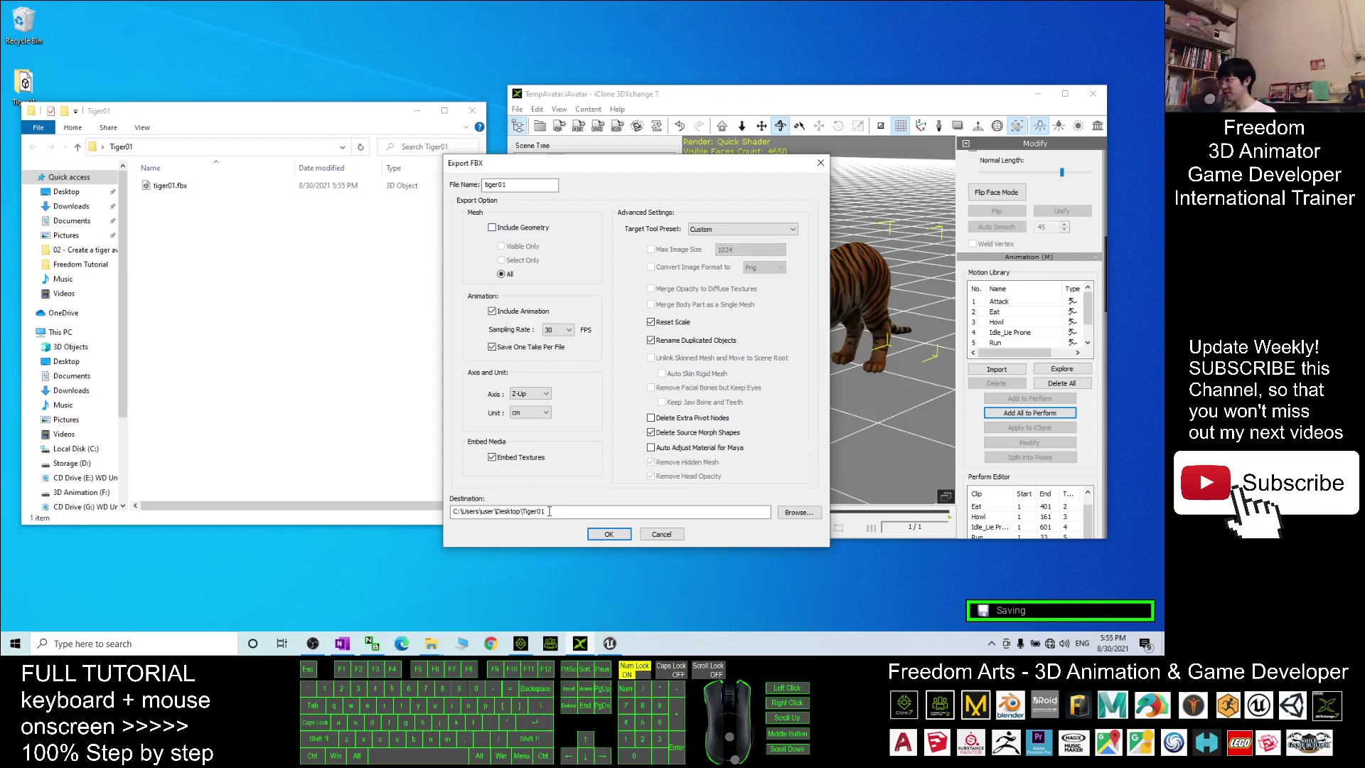
Step: Run the animation-only FBX export to C:\Users\user\Desktop\Tiger01, accepting the reminder and the completion message
left_click_drag(550, 511, 396, 501)
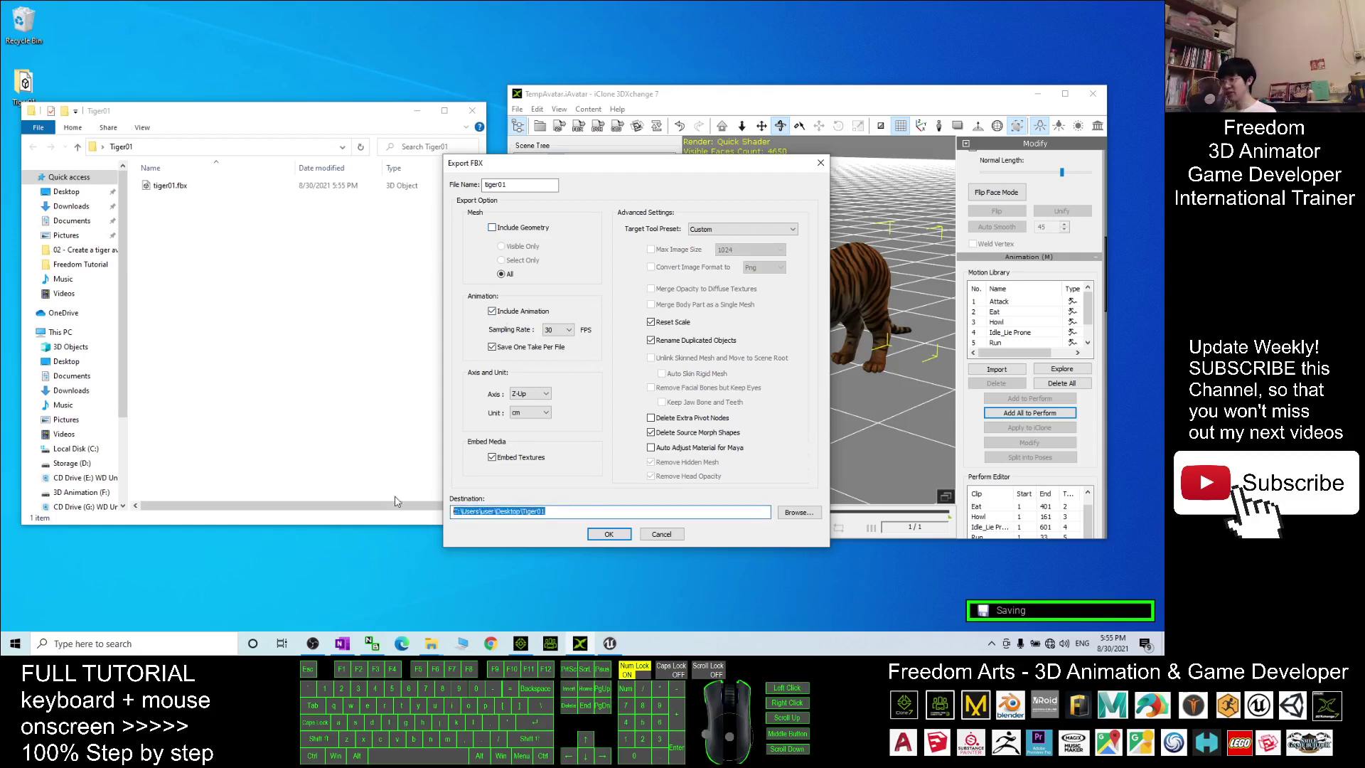
left_click(556, 511)
left_click(606, 535)
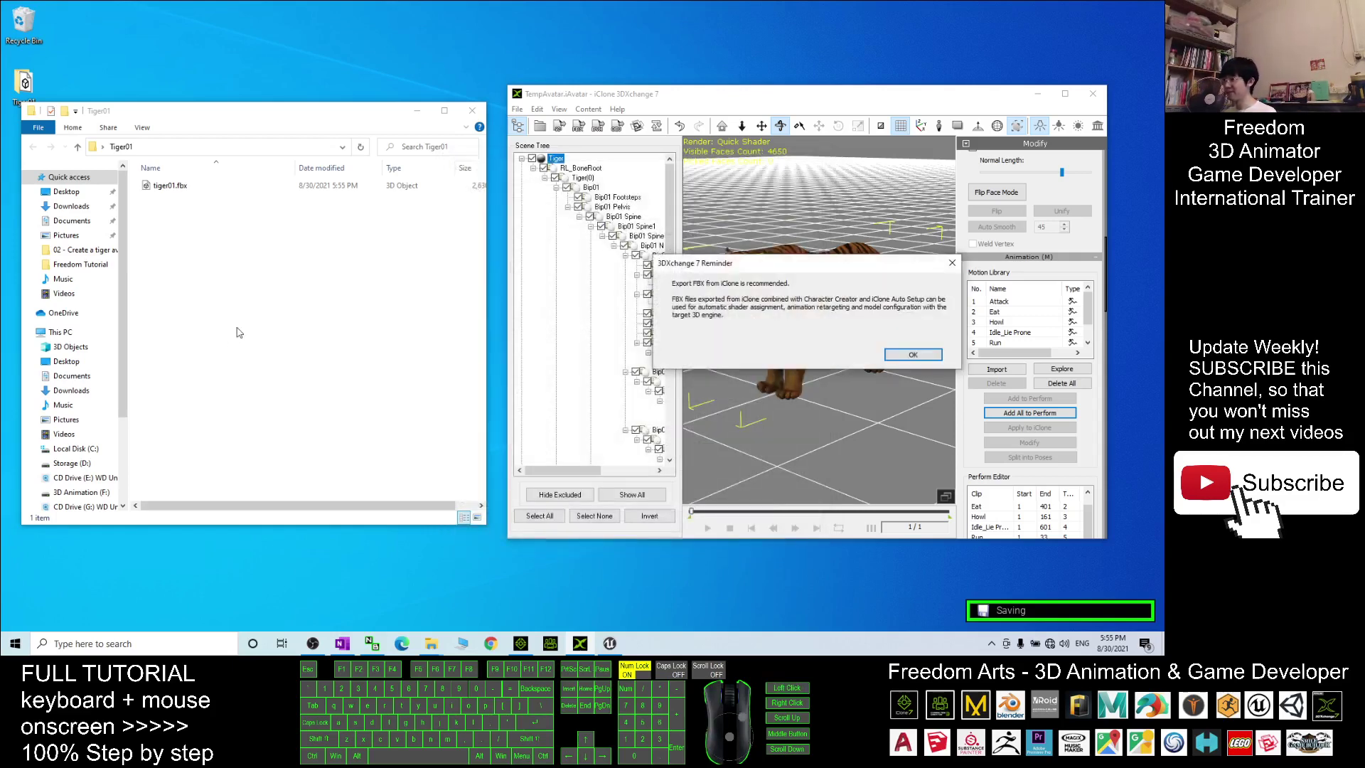
left_click(924, 359)
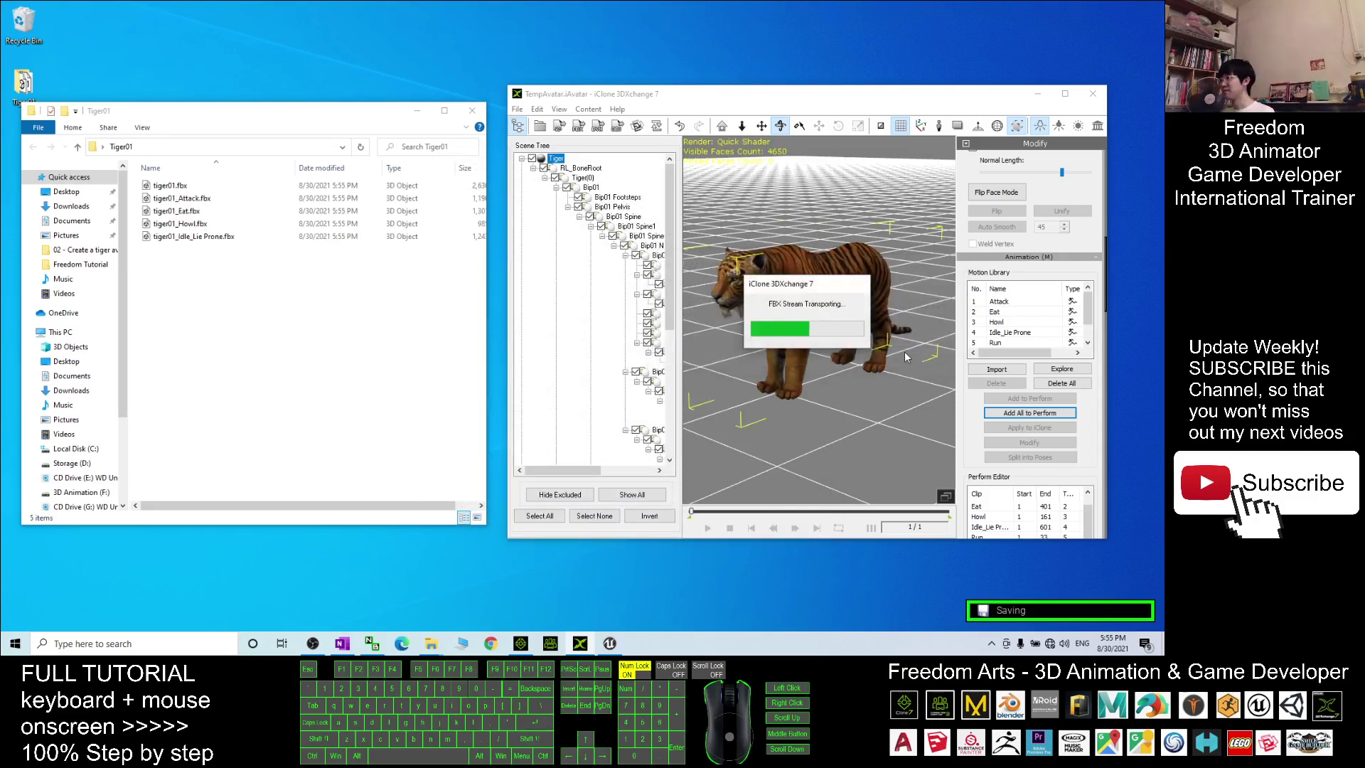
left_click(837, 345)
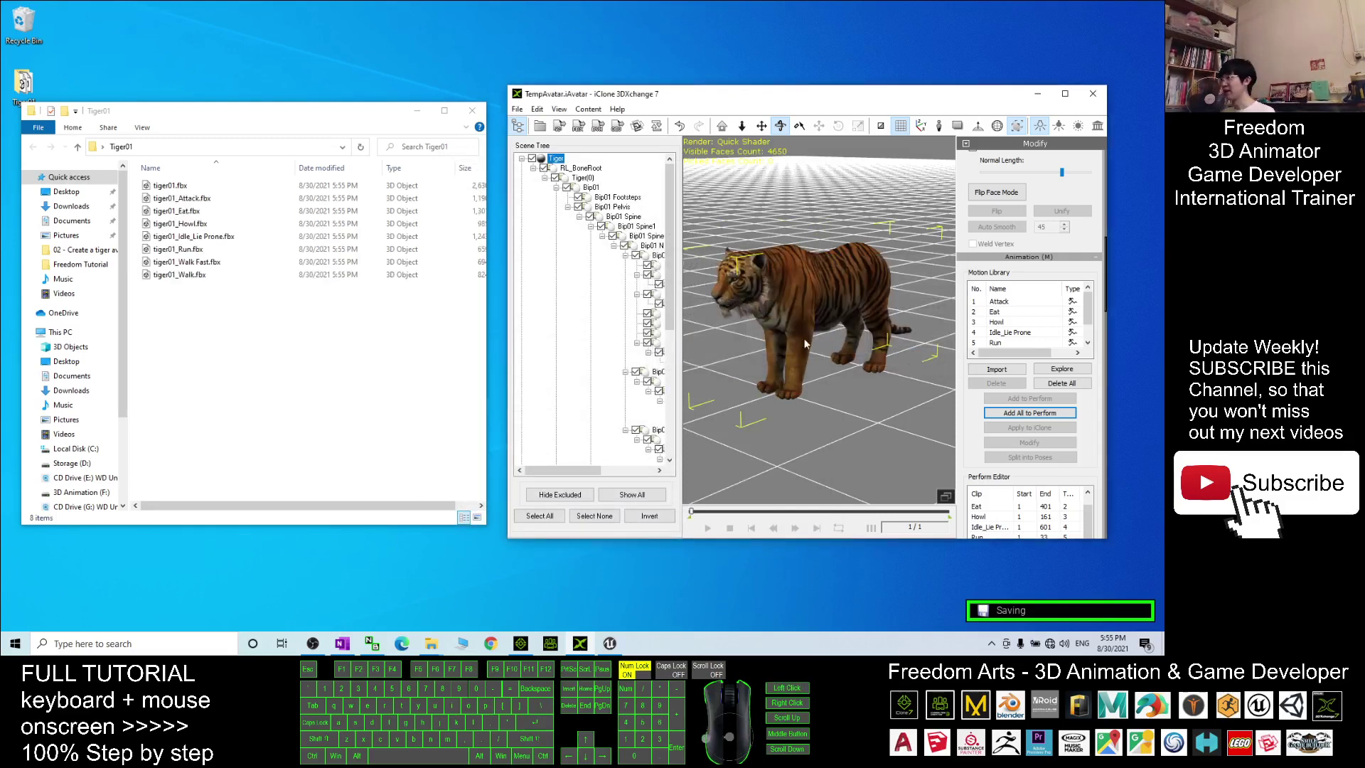
Step: Check the exported tiger mesh and motion FBX files in the Tiger01 folder and switch to the MyProjectdemo01 project in Unreal Editor
left_click_drag(242, 305, 147, 205)
left_click(168, 185)
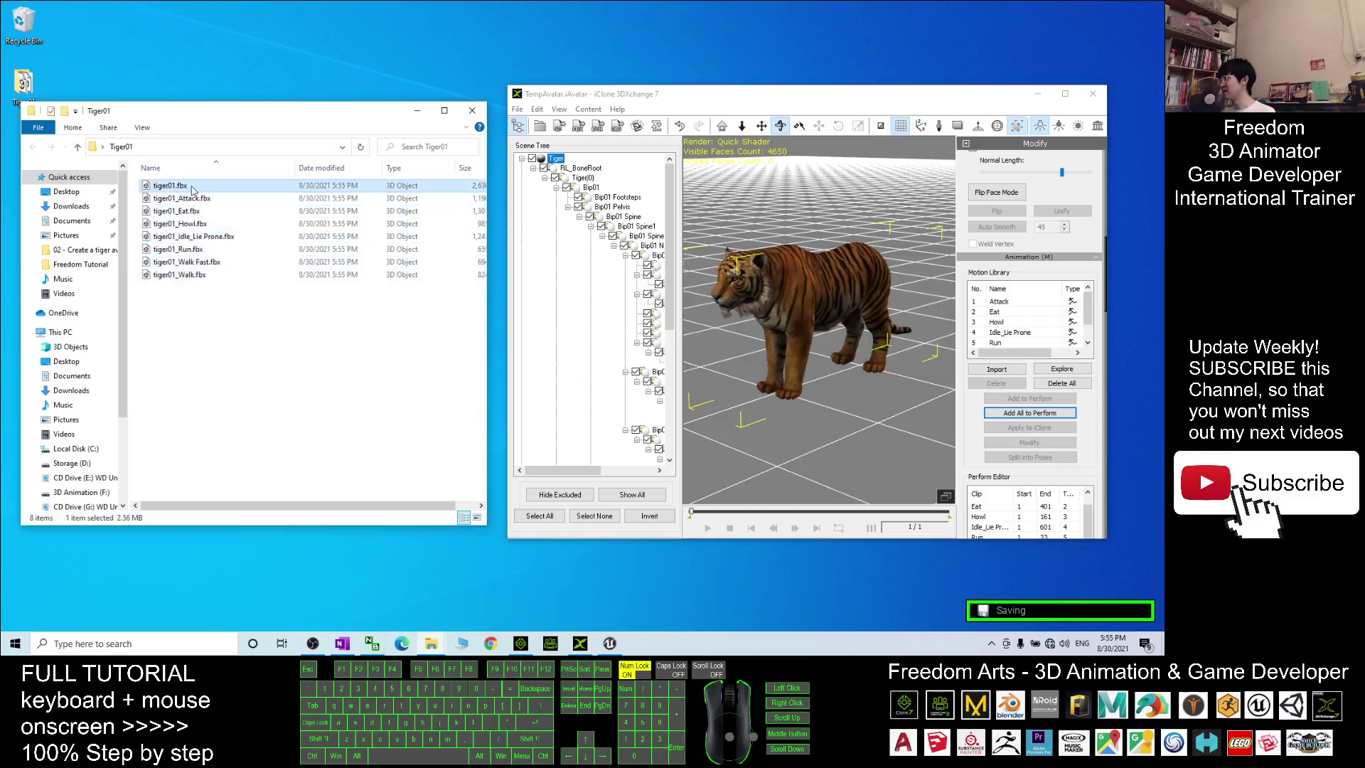
left_click_drag(215, 334, 137, 205)
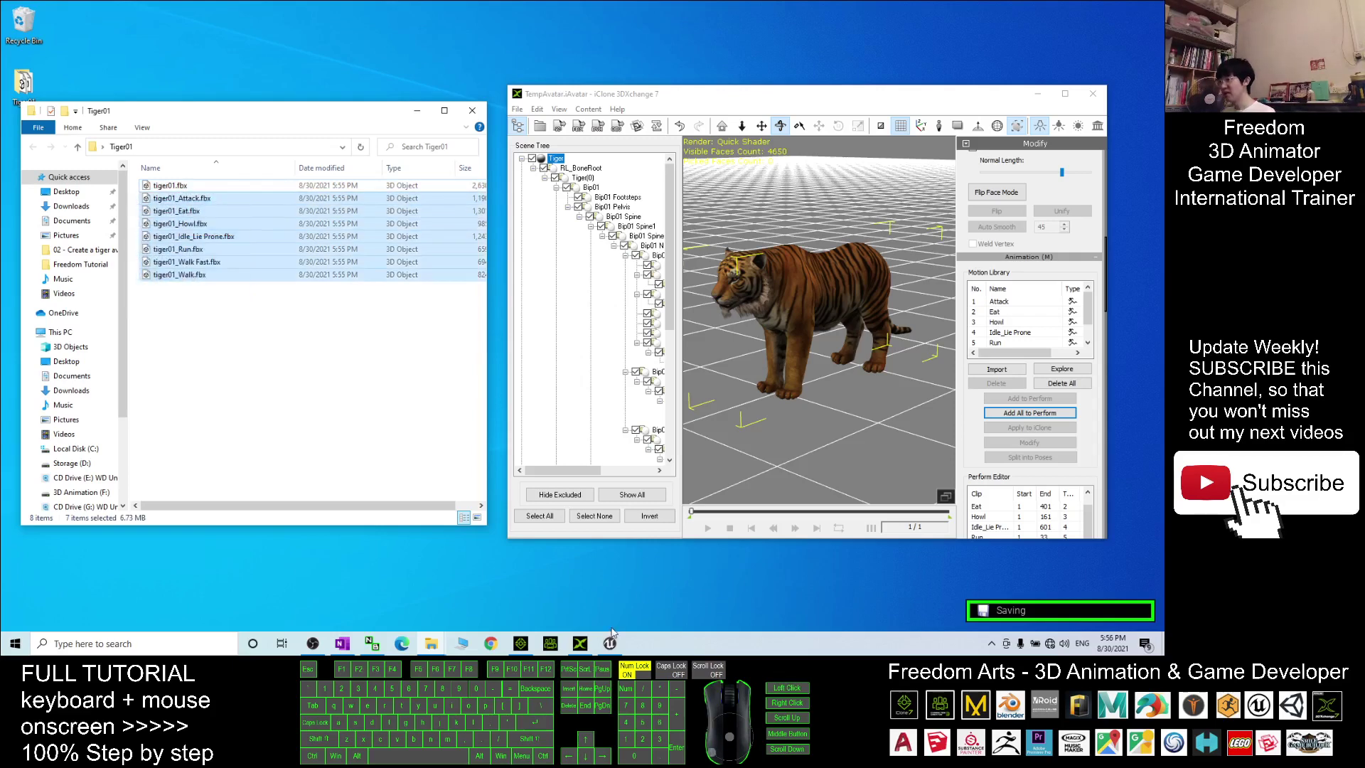
mouse_move(611, 644)
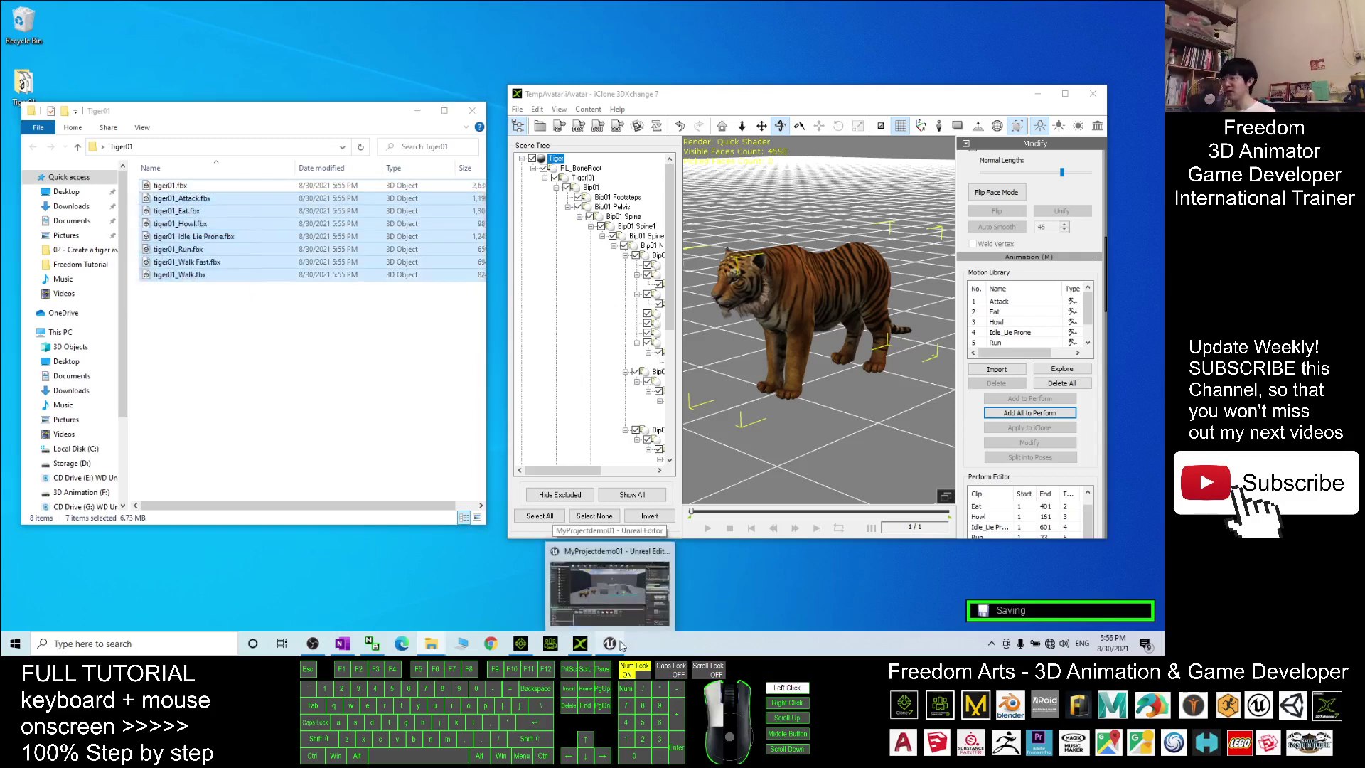
left_click(616, 540)
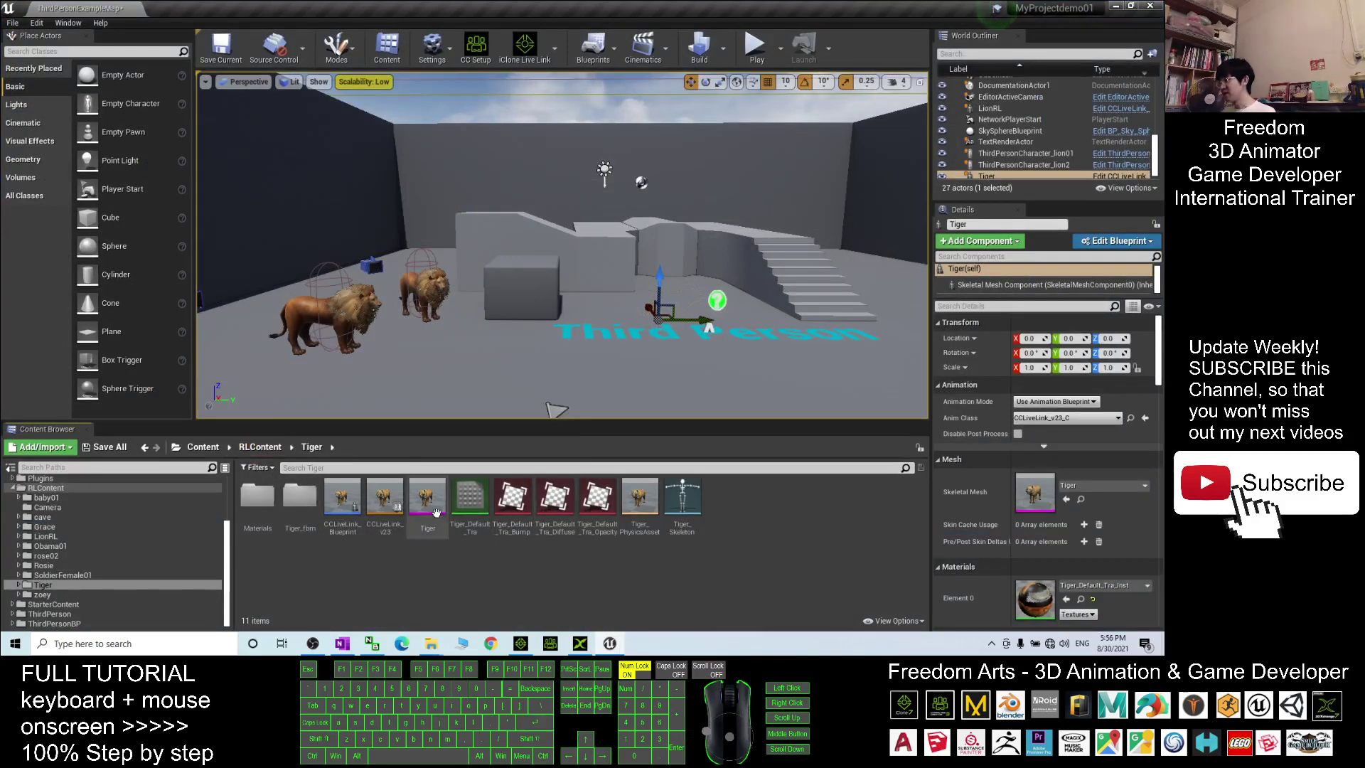
Step: Examine the existing Tiger content folder and its Materials subfolder under RLContent, comparing with the tiger in iClone and 3DXchange
mouse_move(426, 492)
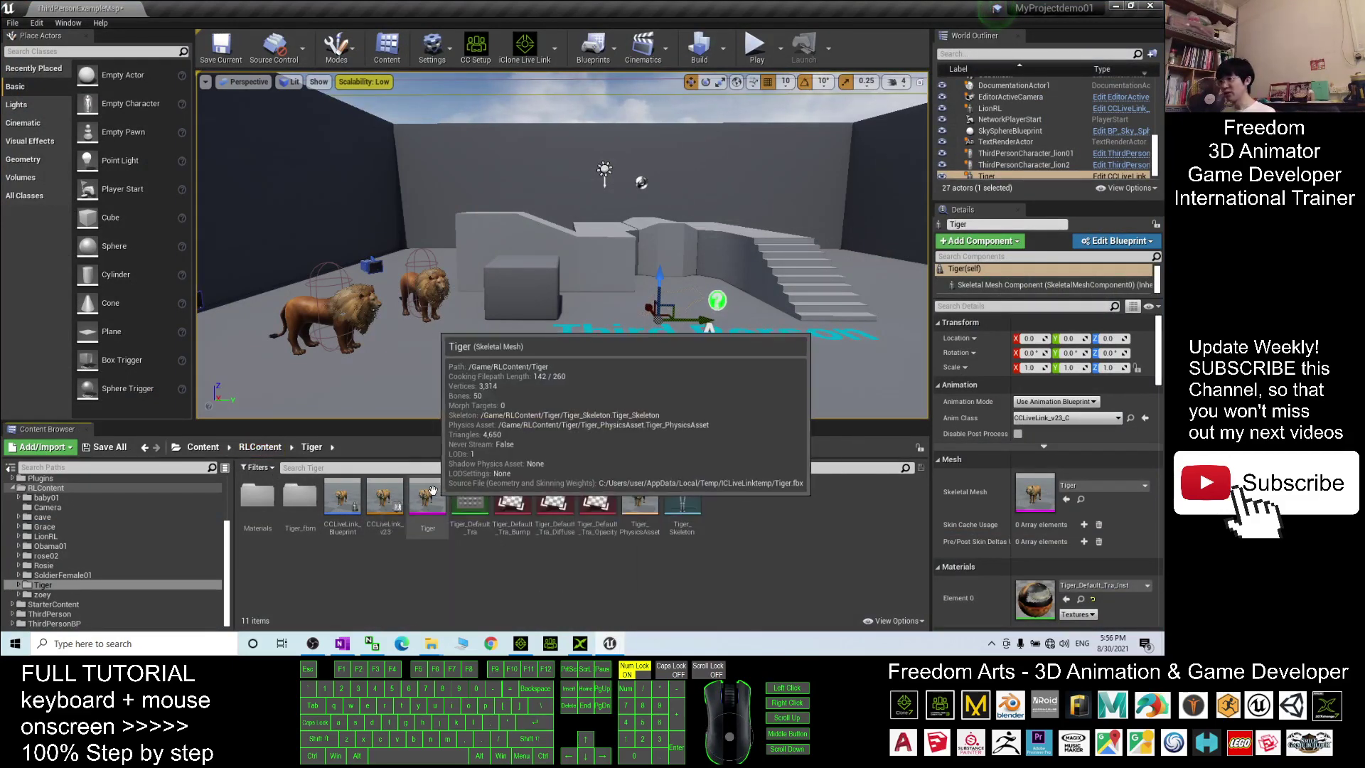
left_click(520, 643)
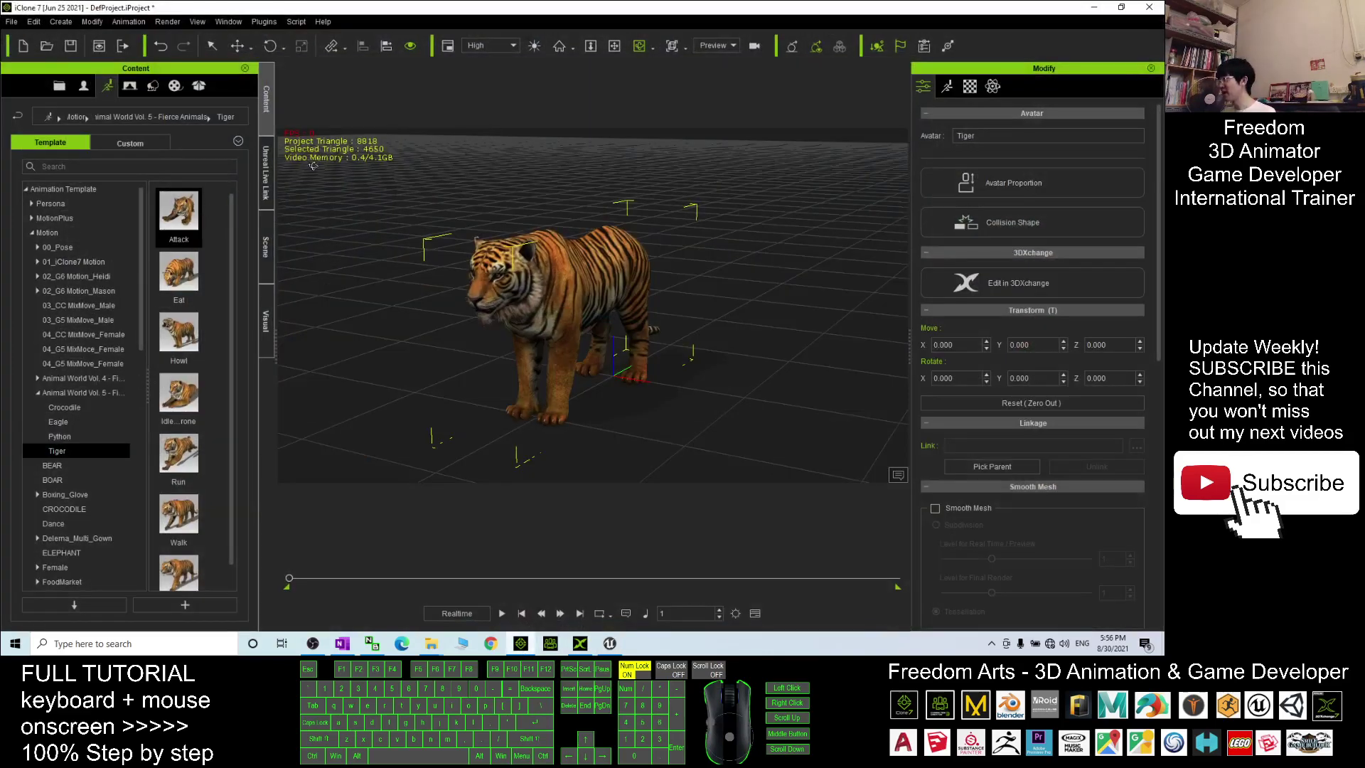
left_click(266, 173)
left_click(1094, 9)
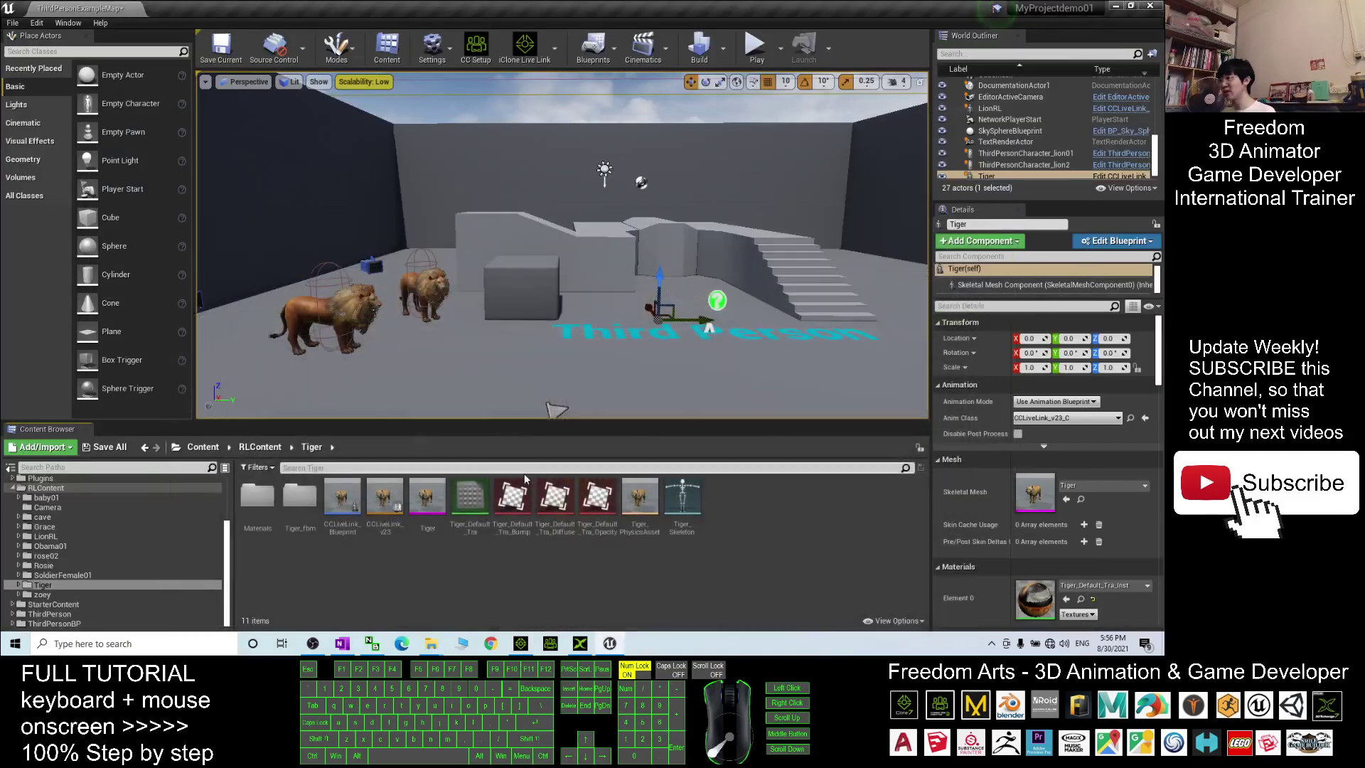
double_click(260, 502)
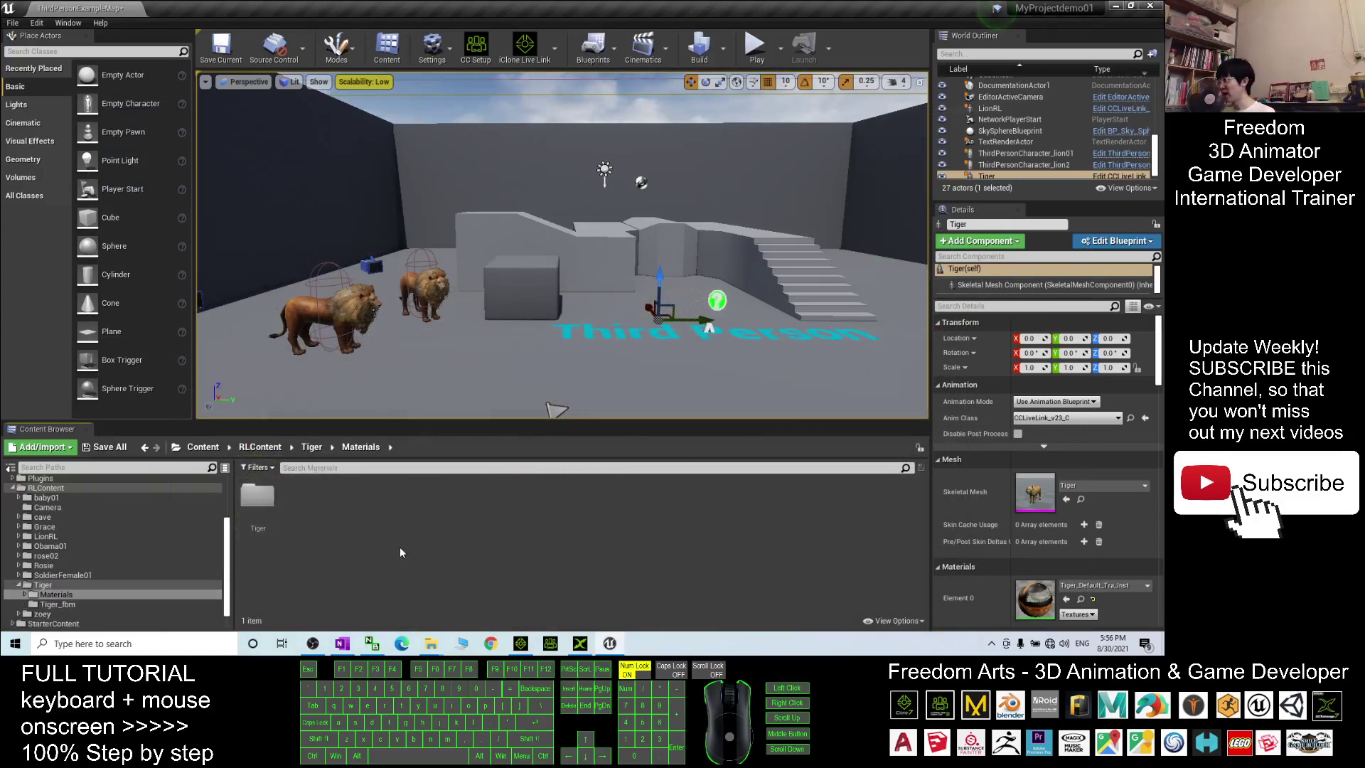
left_click(577, 644)
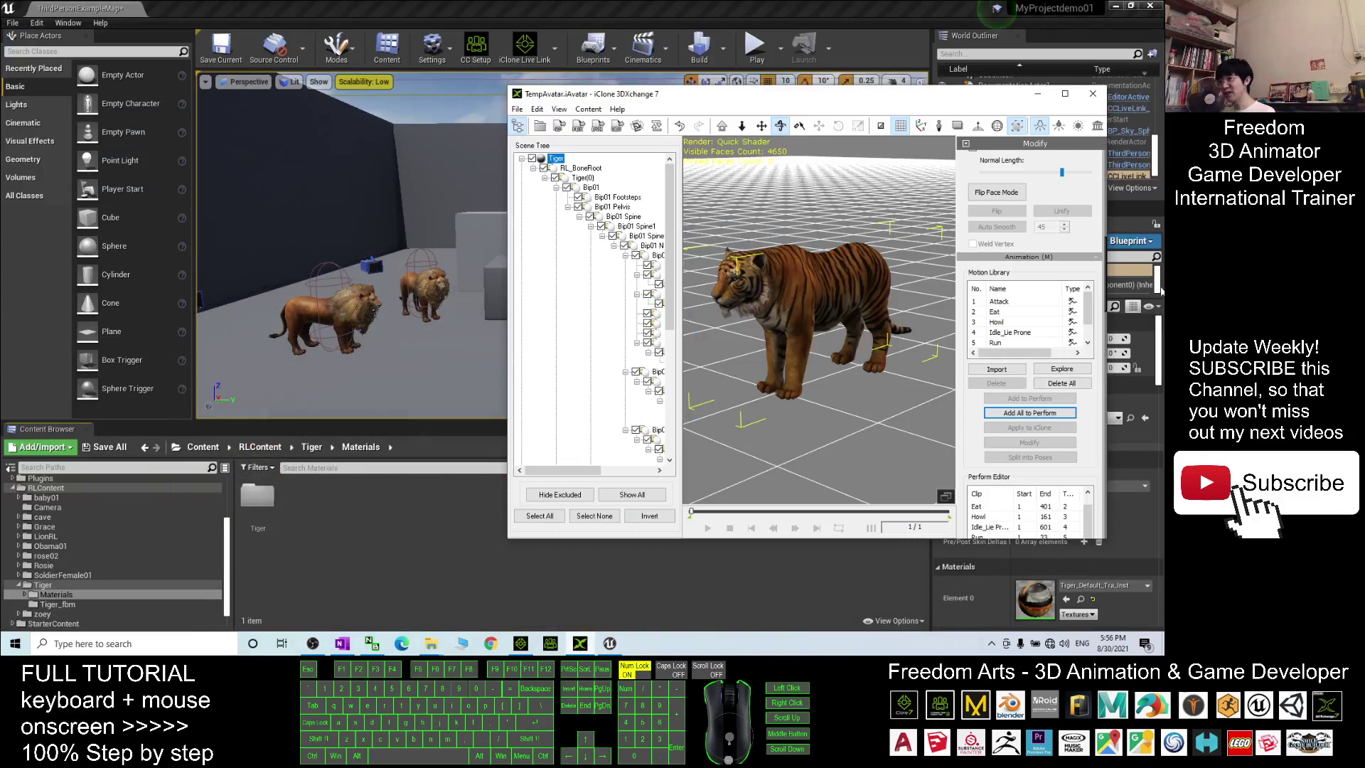
left_click(404, 526)
left_click(312, 446)
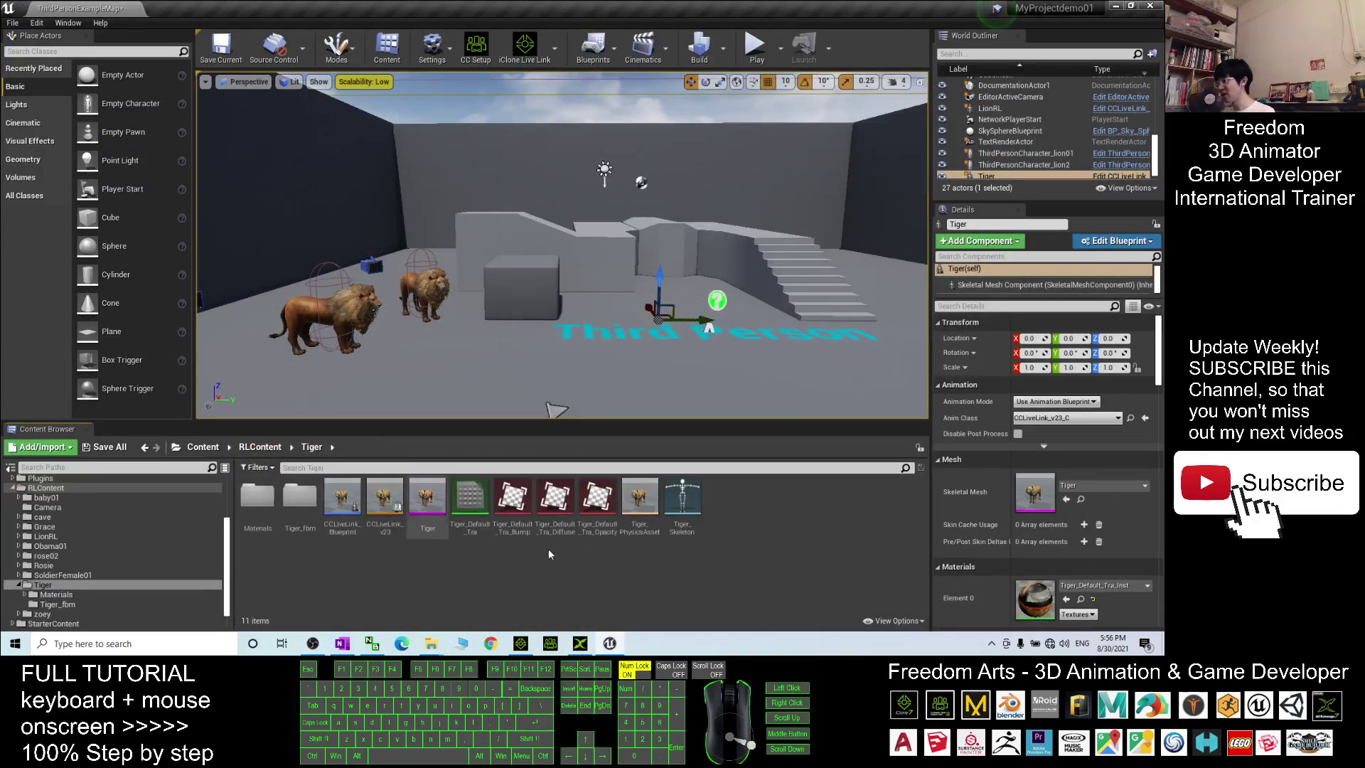
mouse_move(427, 496)
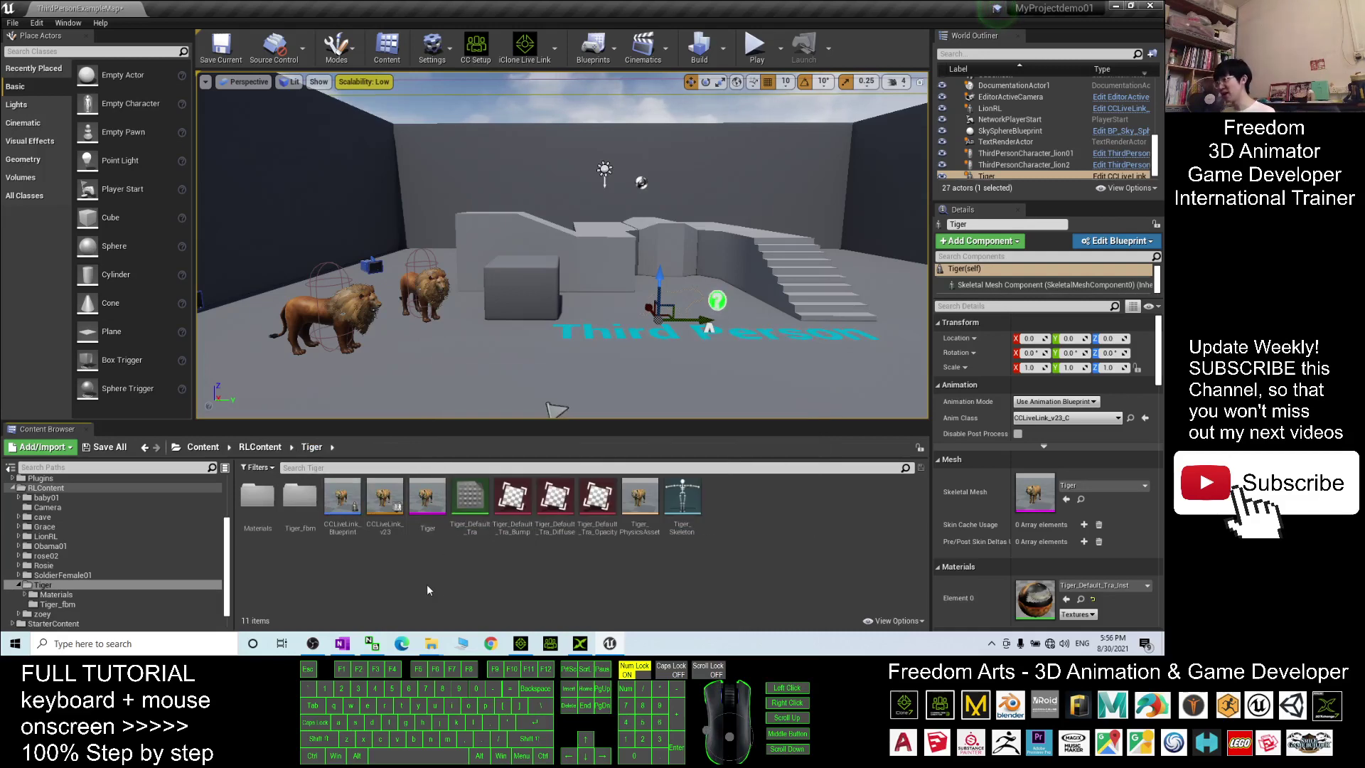
Step: Create a folder named tiger01 in the project's root Content folder and open it
left_click(211, 449)
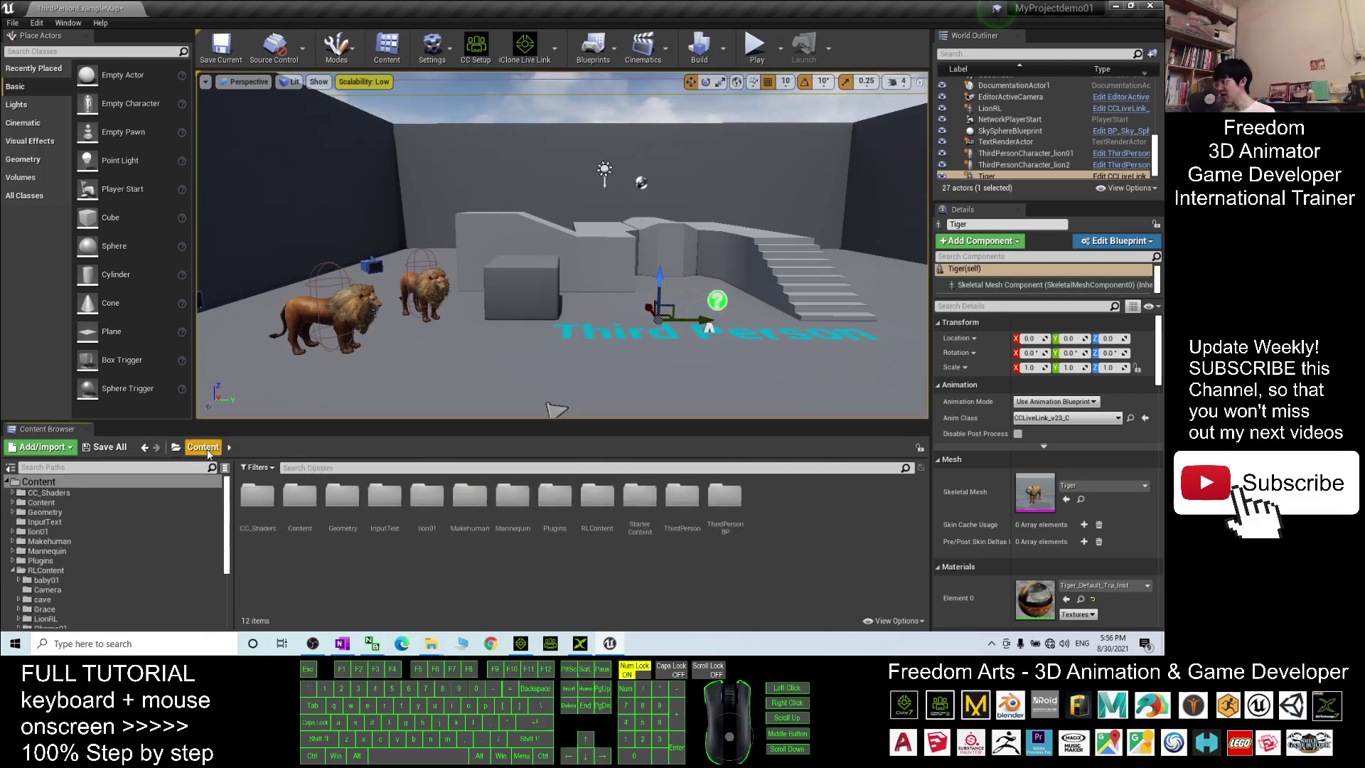
right_click(452, 590)
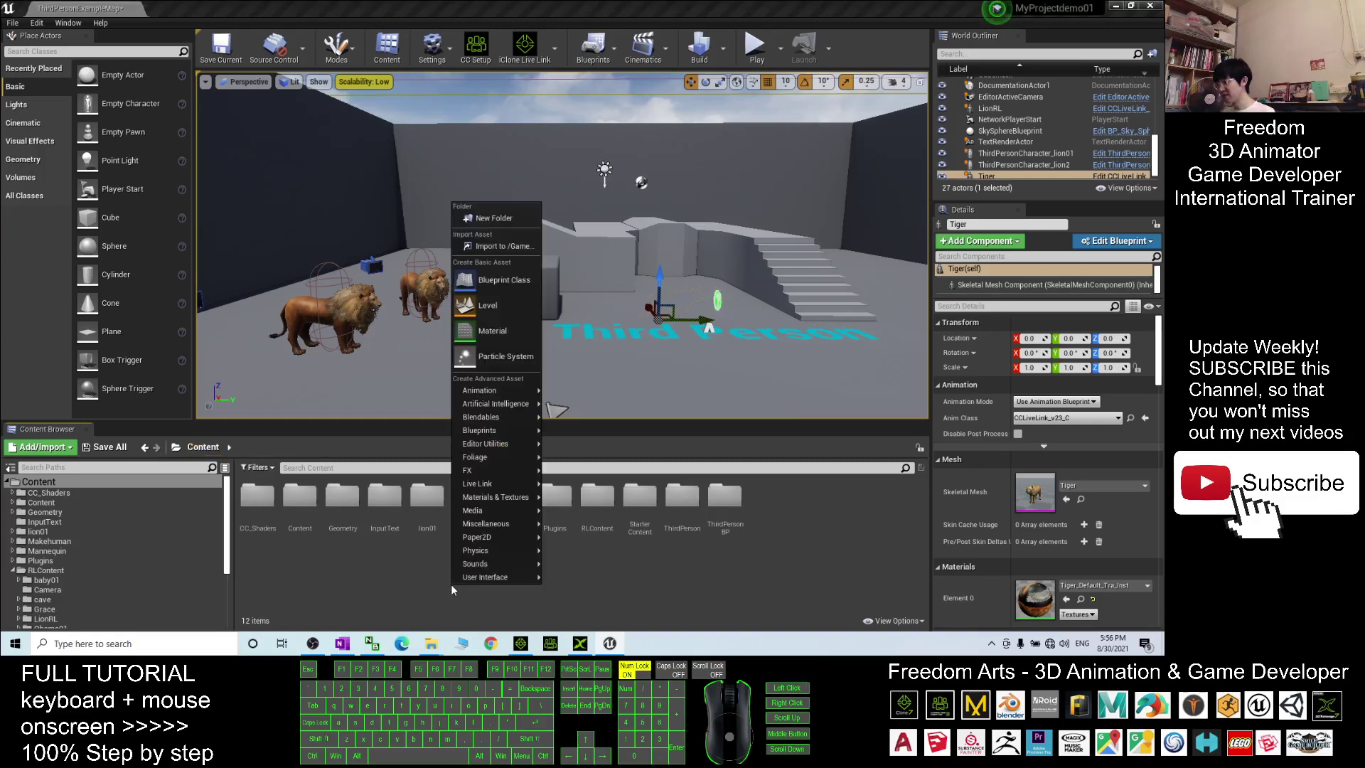
left_click(501, 220)
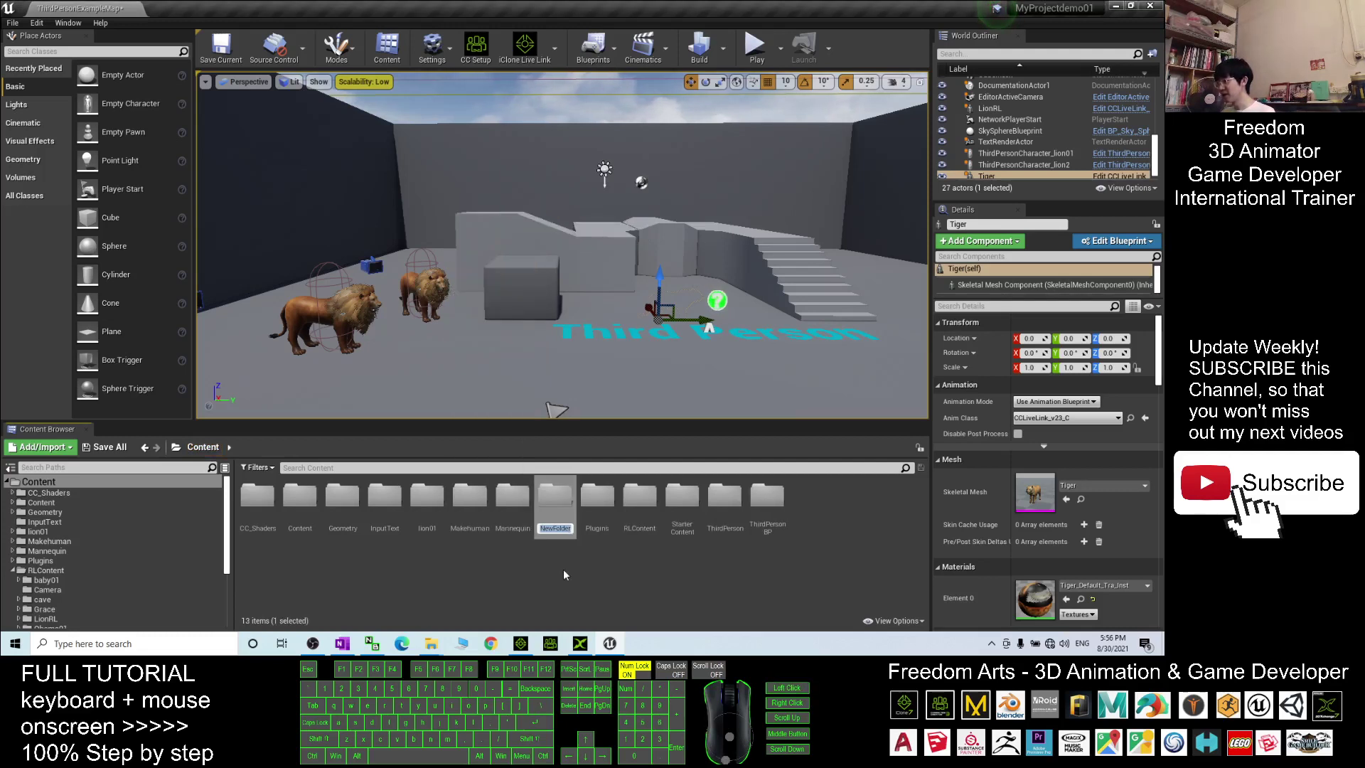
type("tiger01")
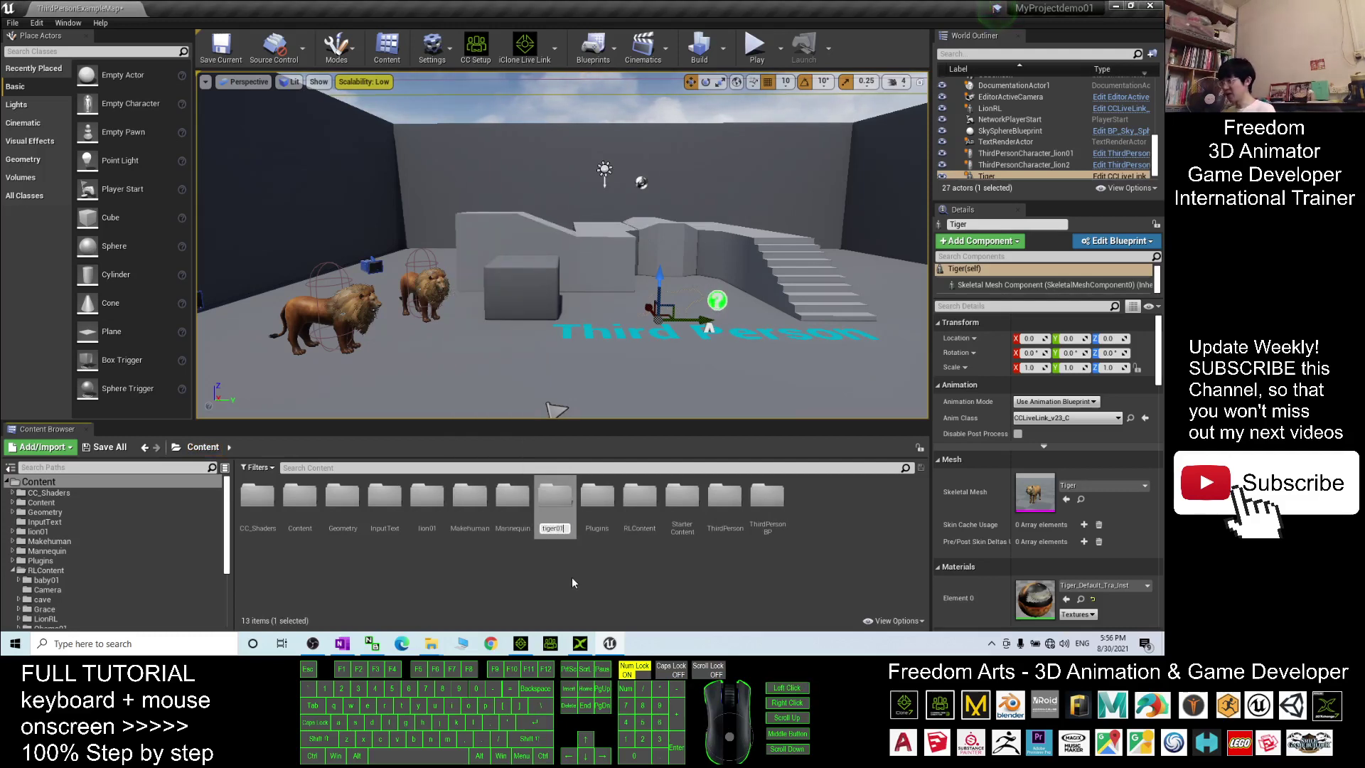
key("Return")
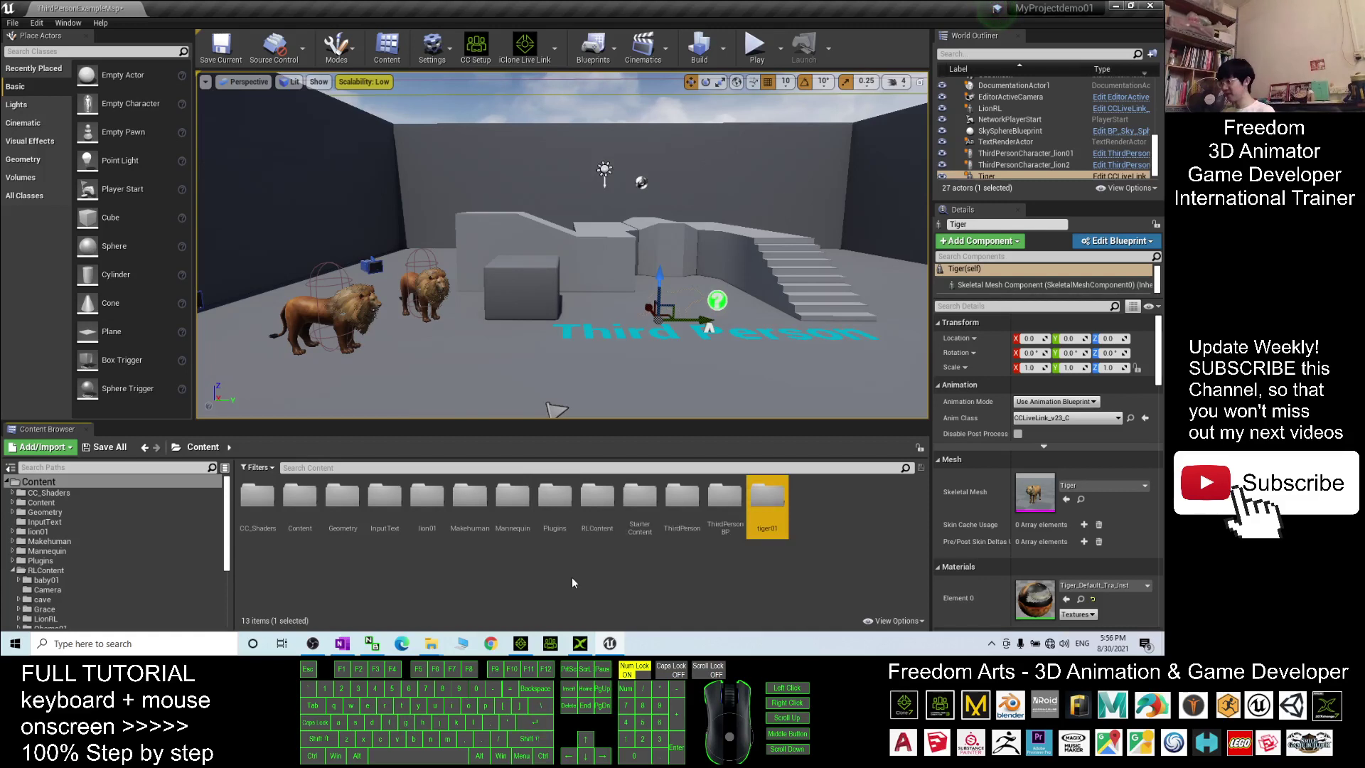
double_click(767, 498)
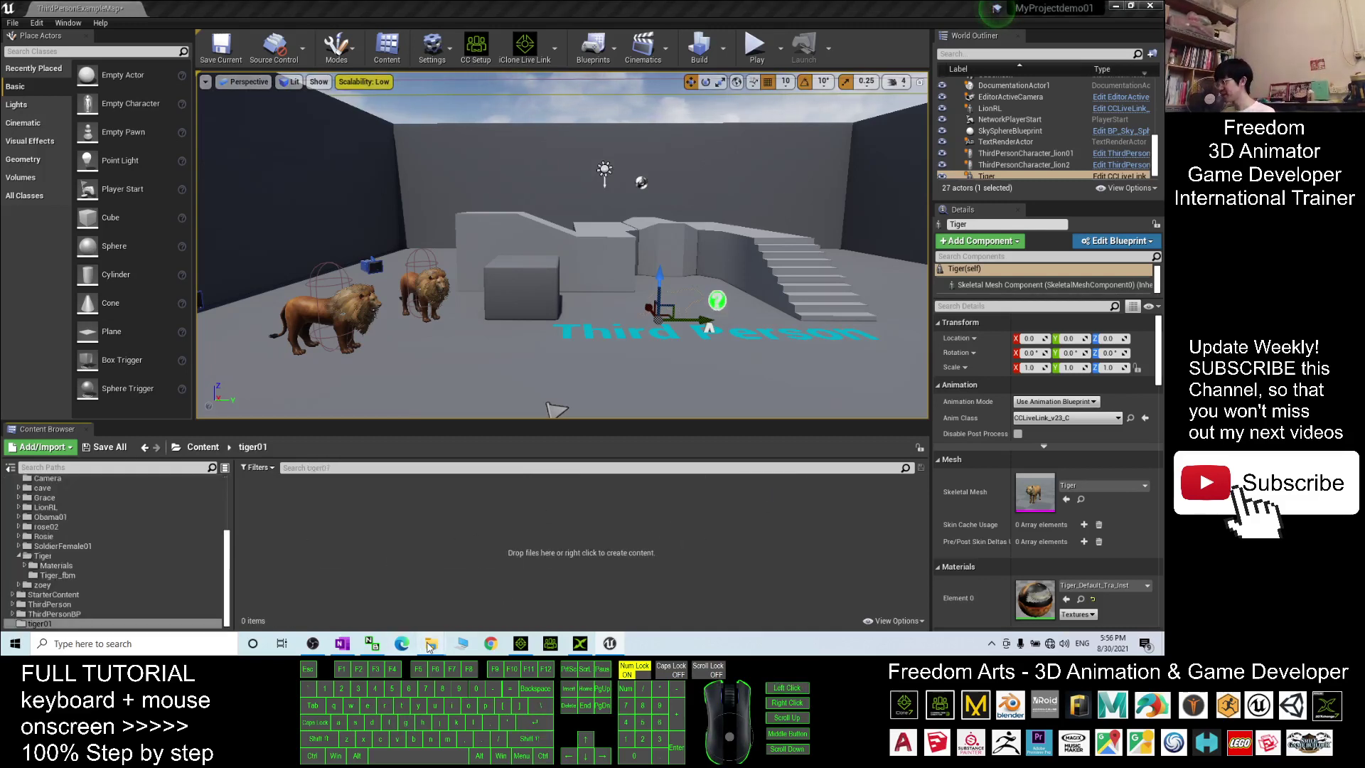
left_click(201, 447)
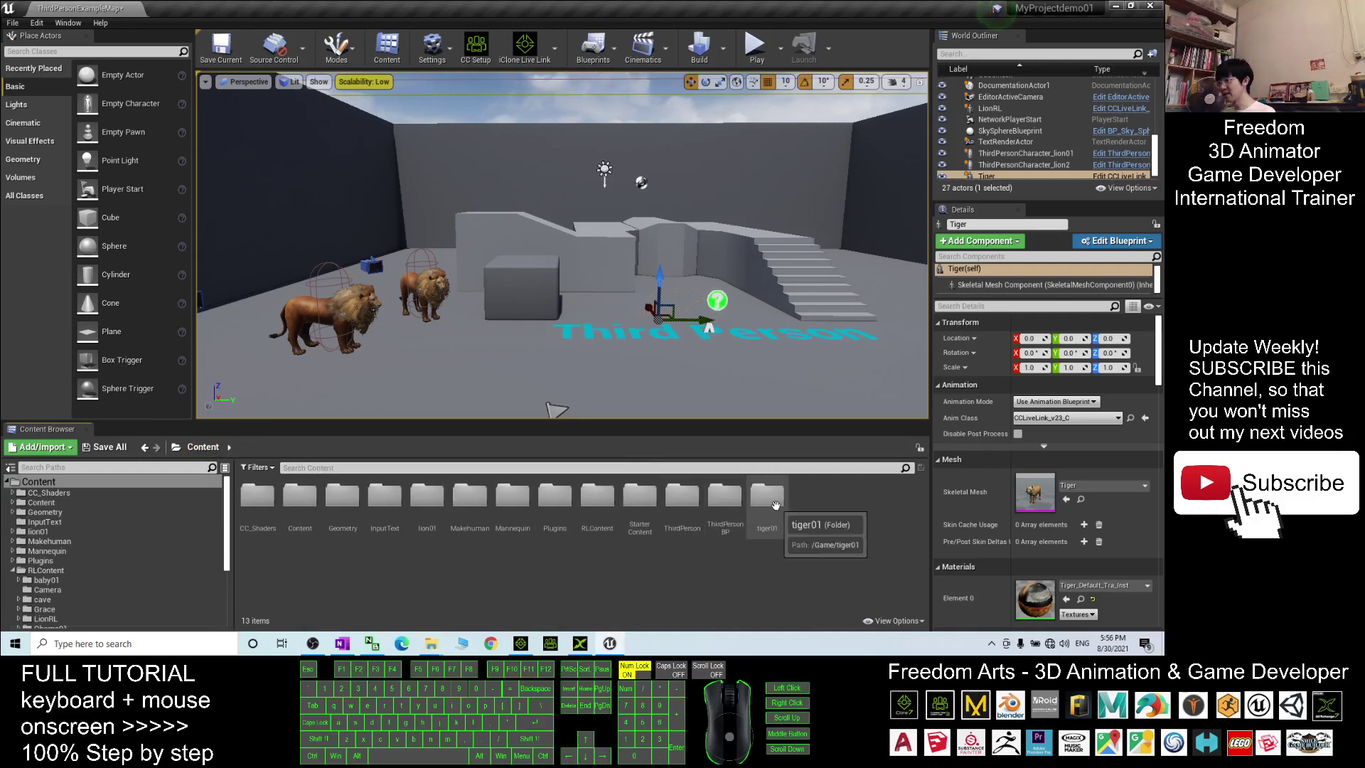
double_click(766, 499)
Step: Import tiger01.fbx from the Tiger01 desktop folder into the tiger01 content folder as a skeletal mesh, and close the message log
left_click_drag(701, 8, 701, 44)
left_click(198, 305)
left_click(165, 187)
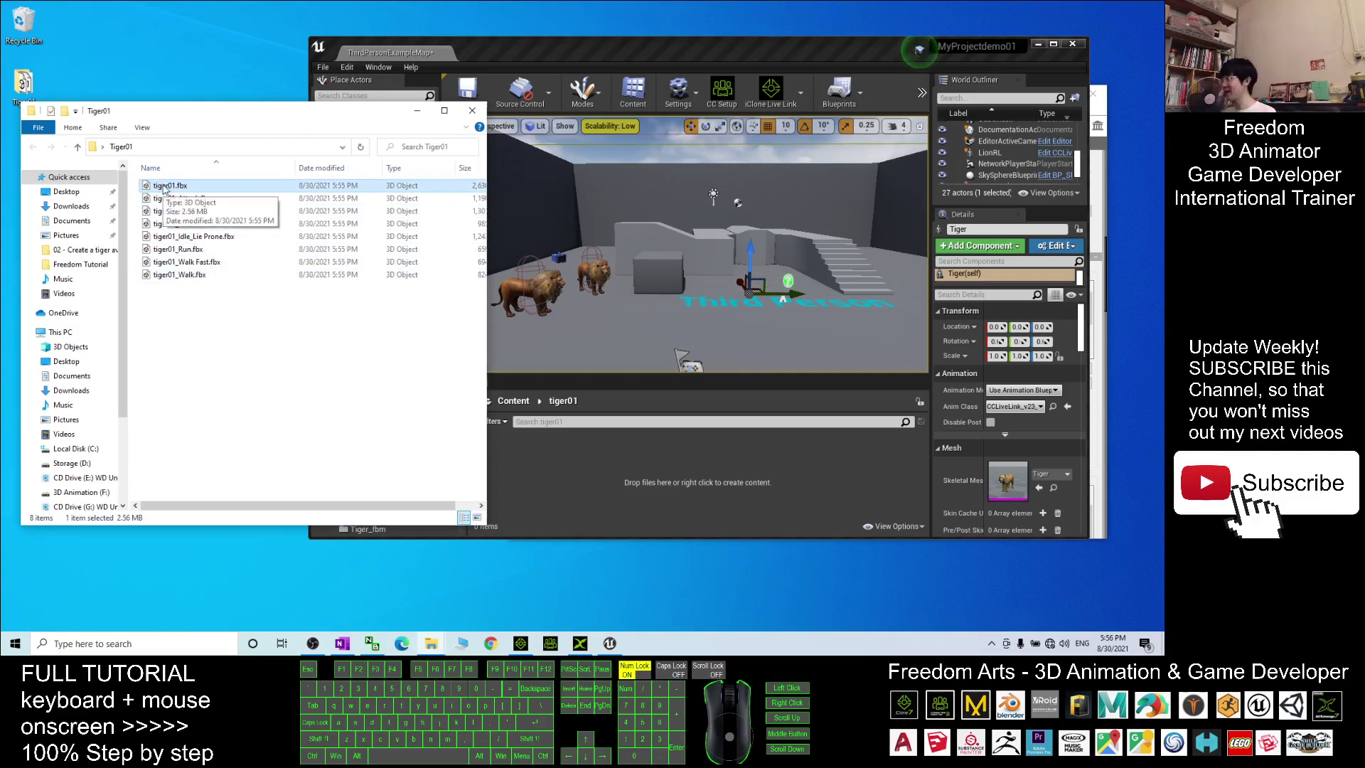
left_click_drag(178, 189, 556, 481)
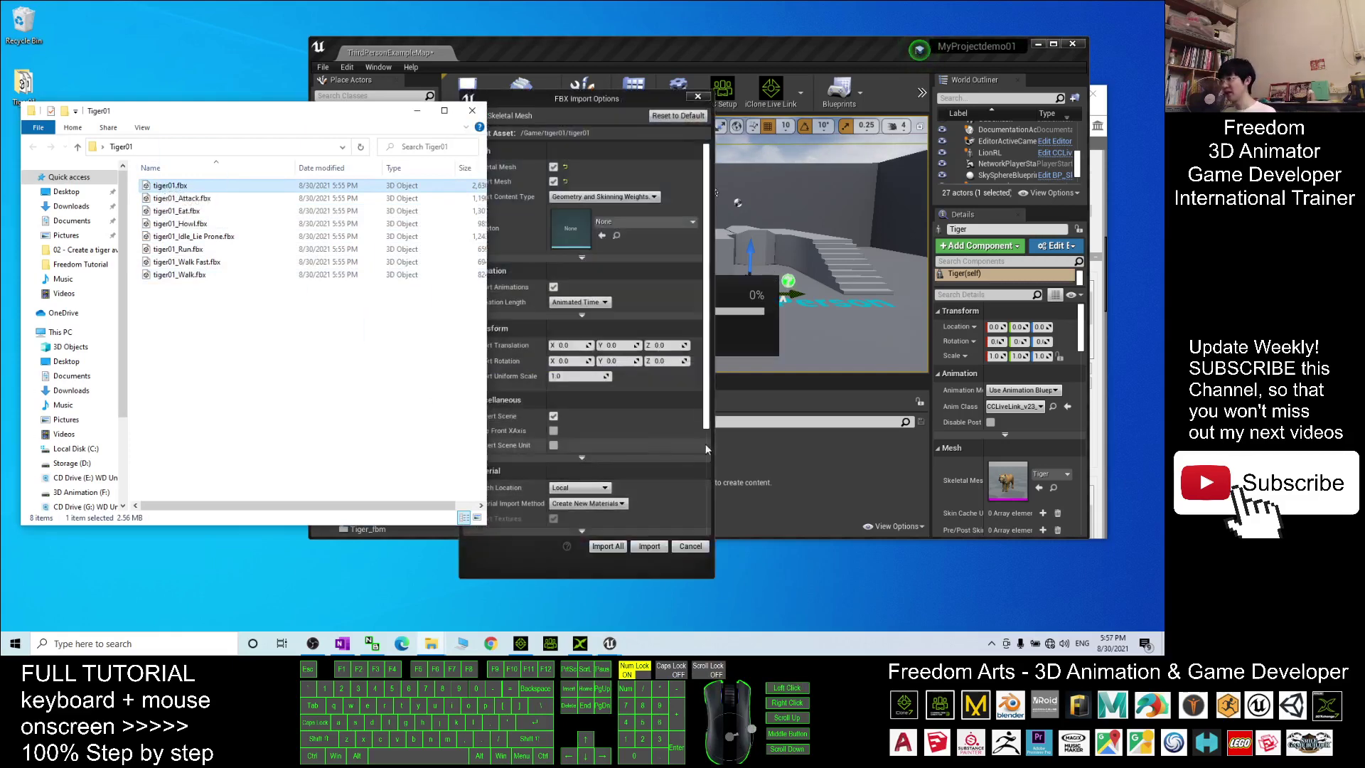
left_click(549, 100)
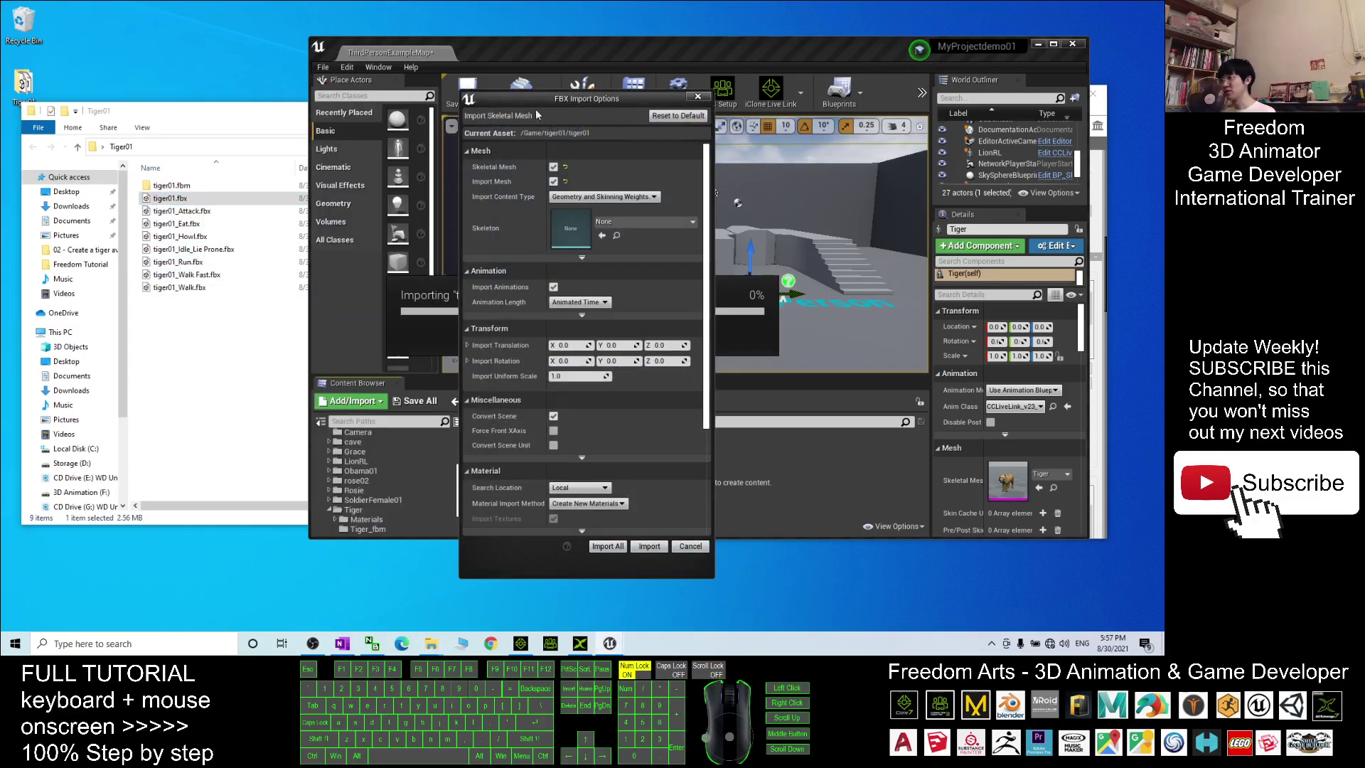
left_click(604, 546)
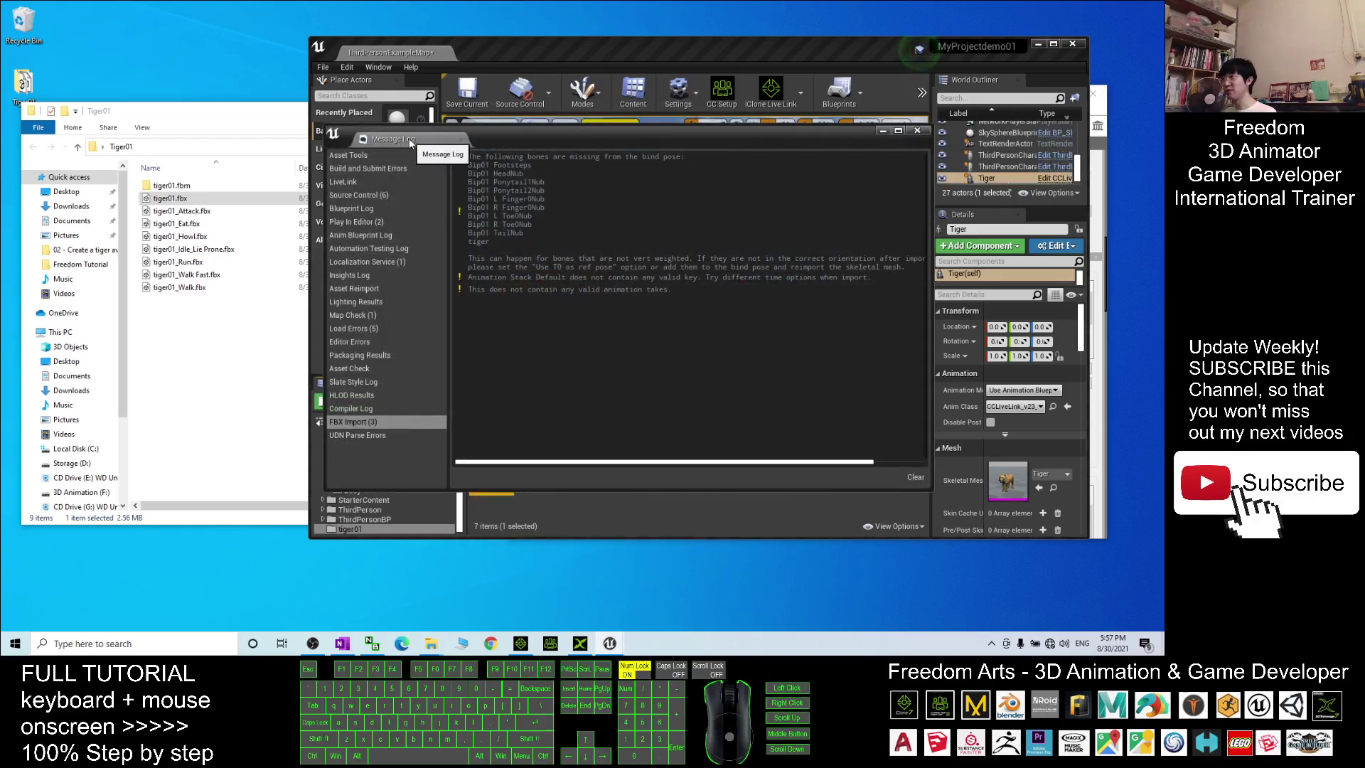
left_click(918, 131)
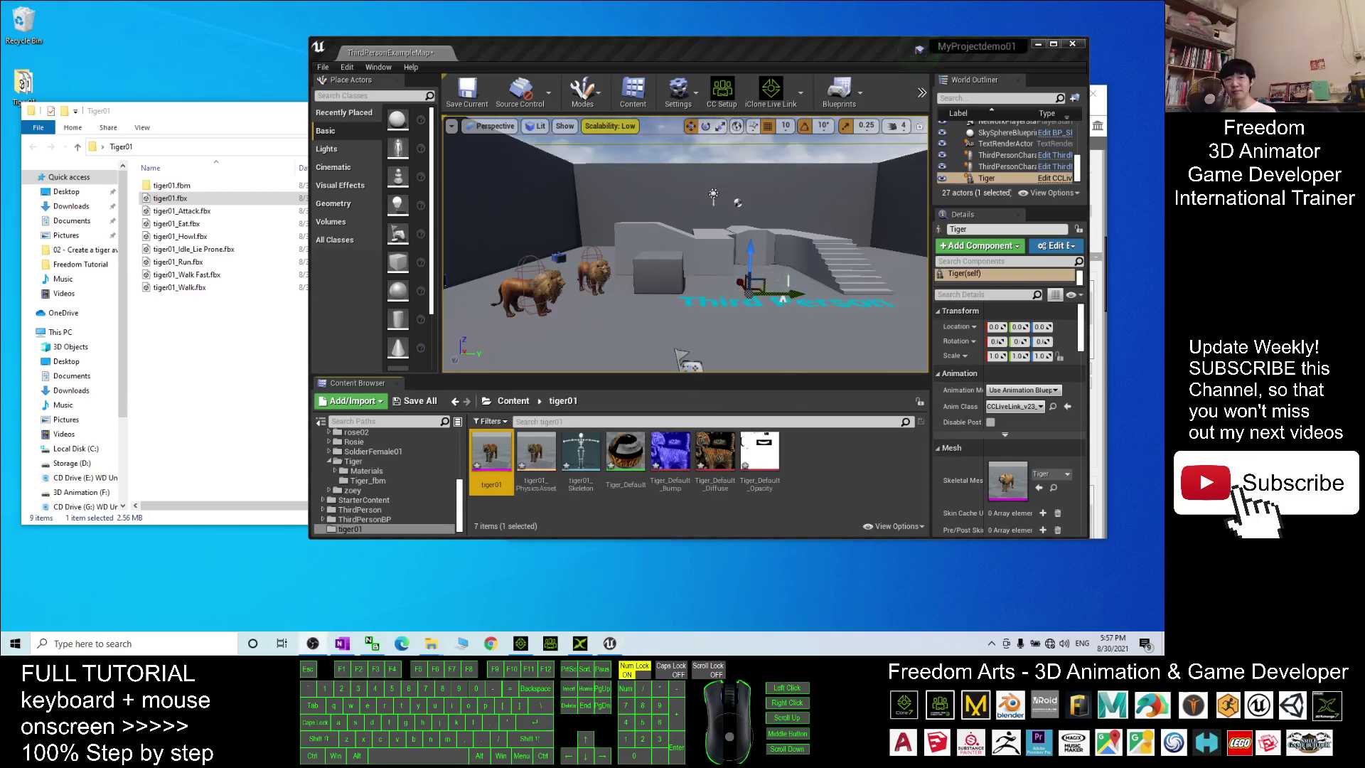
Step: Open the imported tiger01 skeletal mesh and inspect the model from the side
double_click(490, 452)
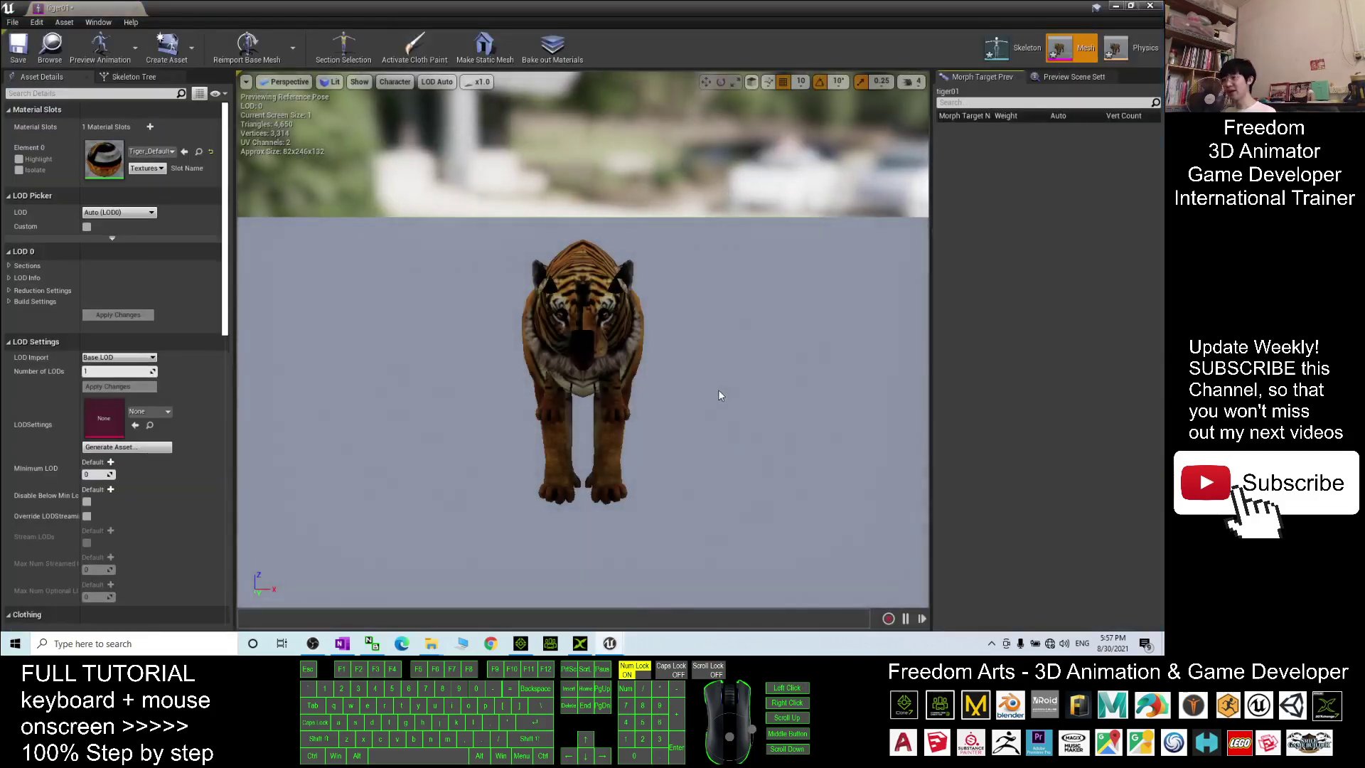
left_click_drag(786, 375, 481, 300, "alt")
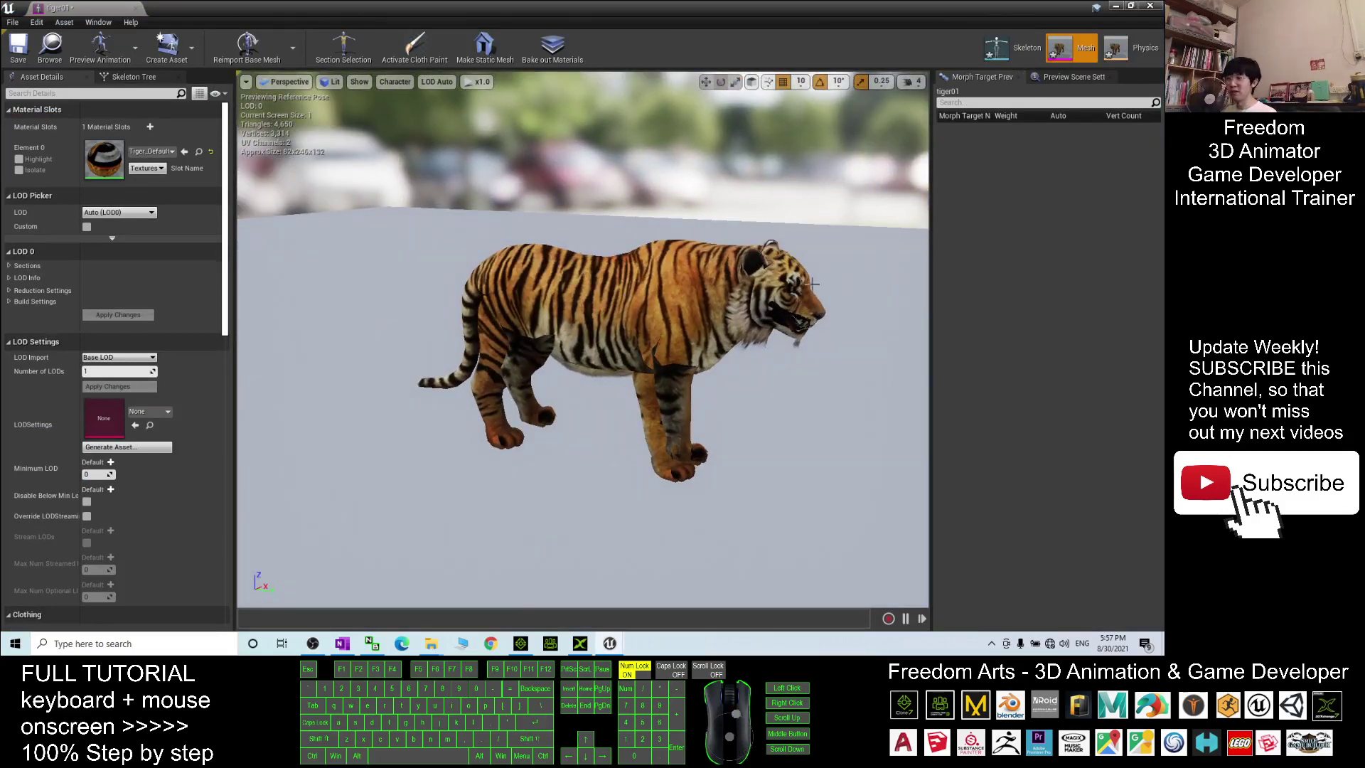
Step: Inspect the tiger01 model from the front and compare its look with the original tiger in iClone
left_click_drag(789, 327, 674, 327, "alt")
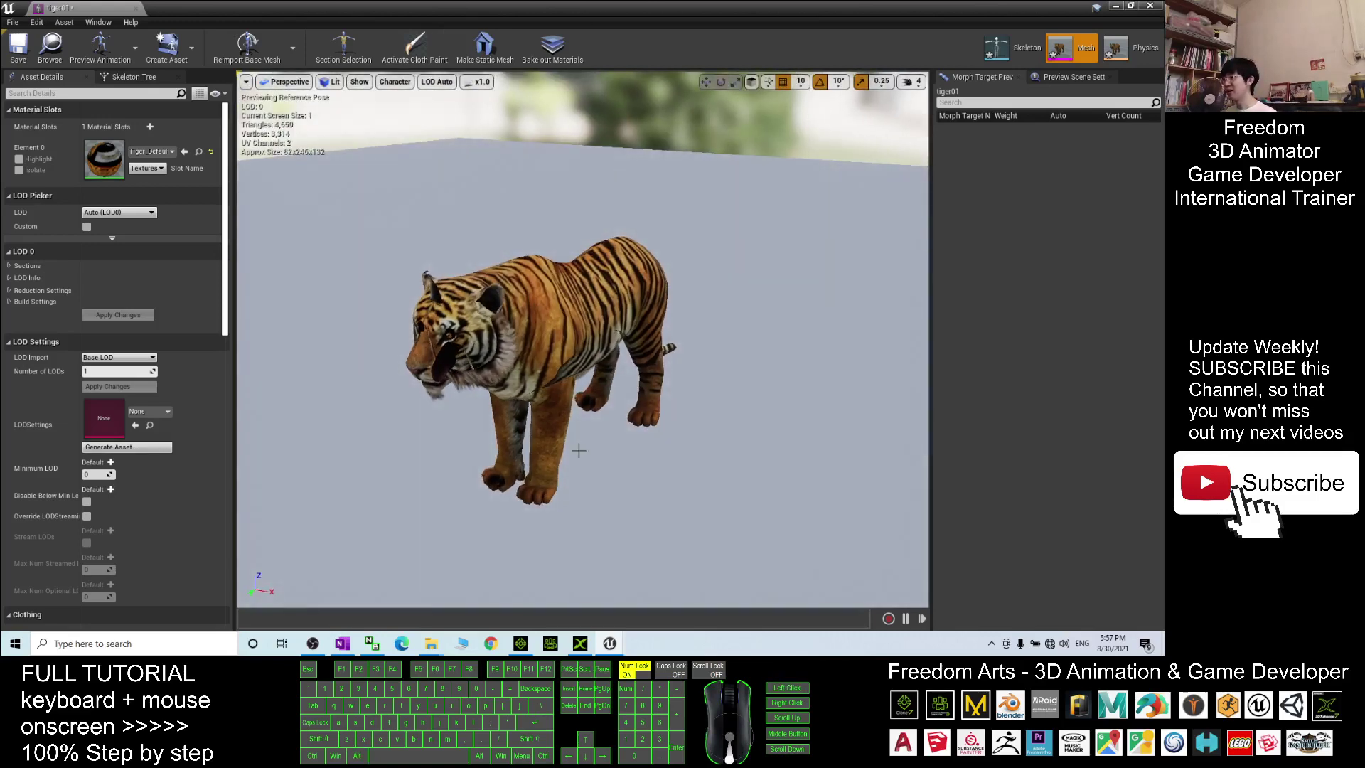
left_click(520, 643)
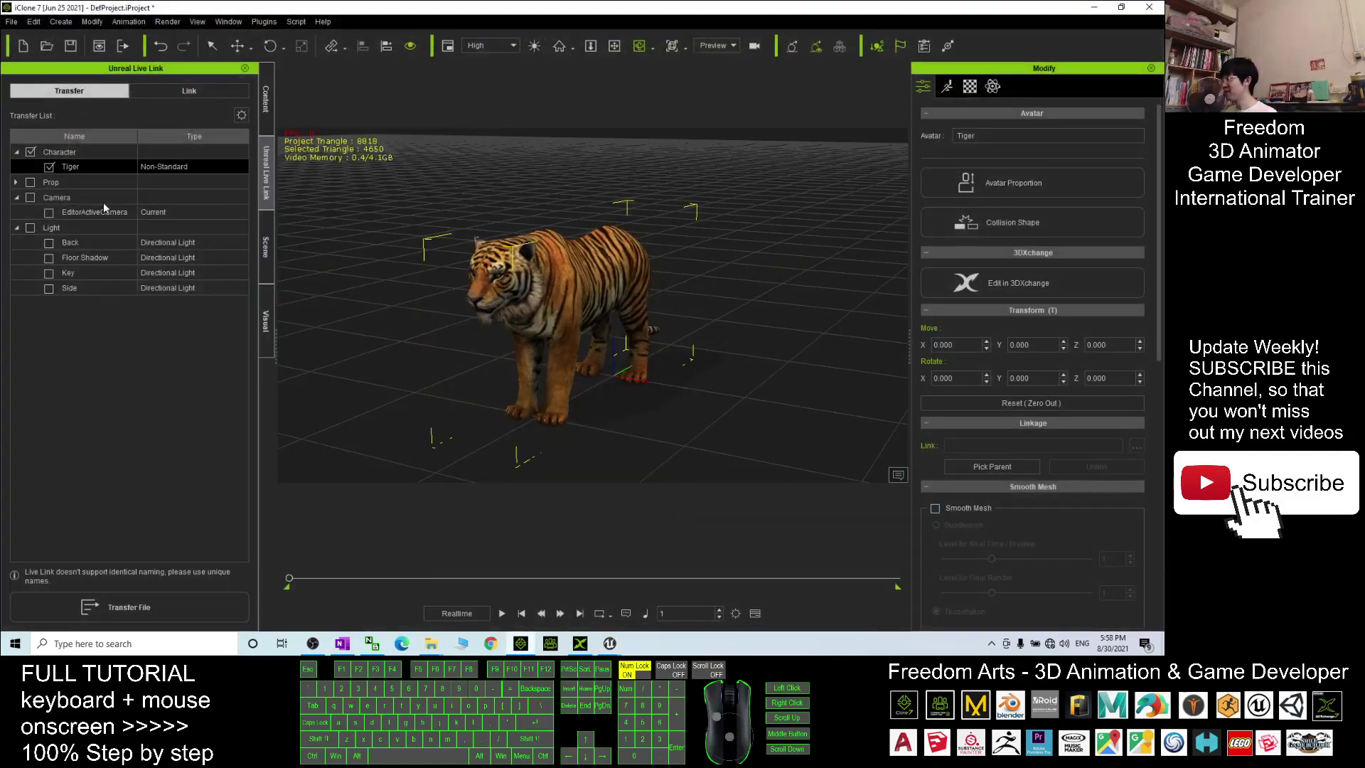
left_click(1090, 10)
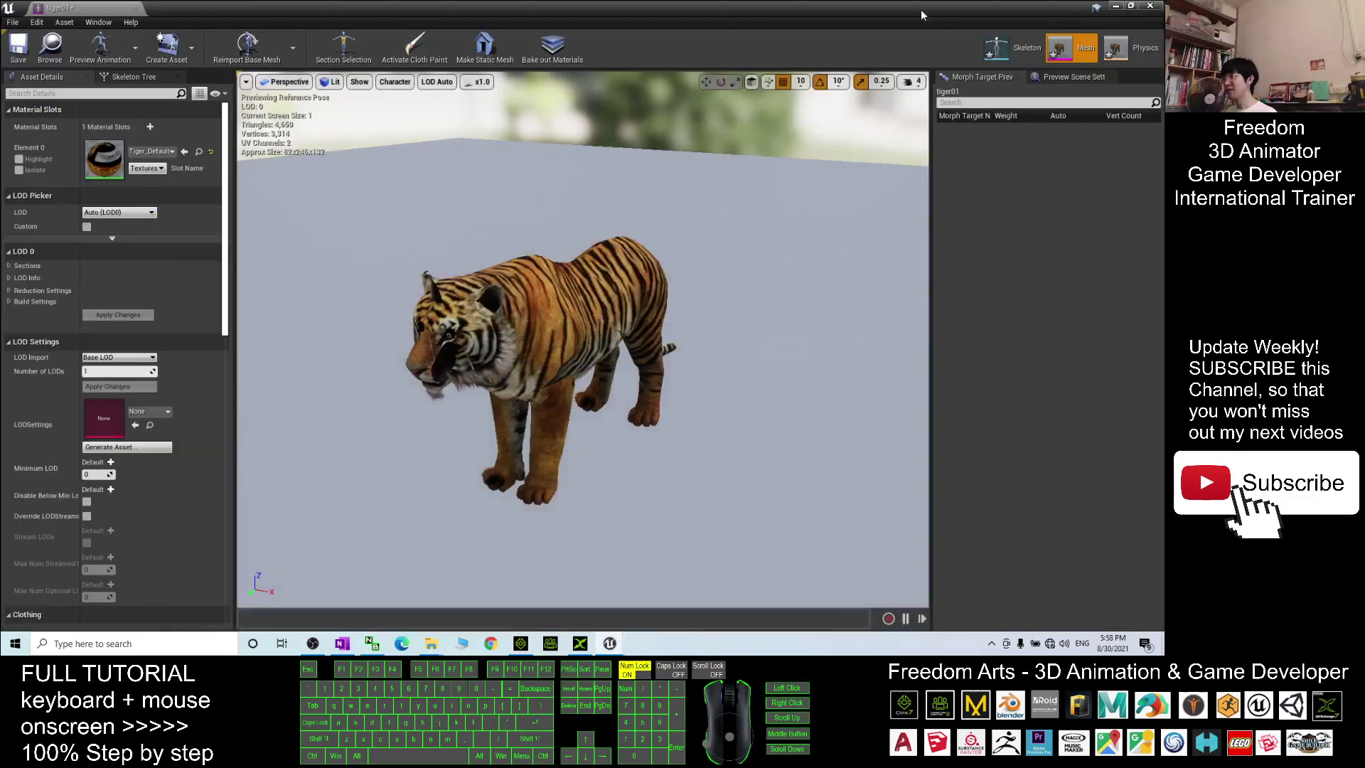
Step: Assign the Tiger_Default_Tra_Inst material instance to the tiger01 mesh, check the model, and close the mesh editor
left_click(163, 153)
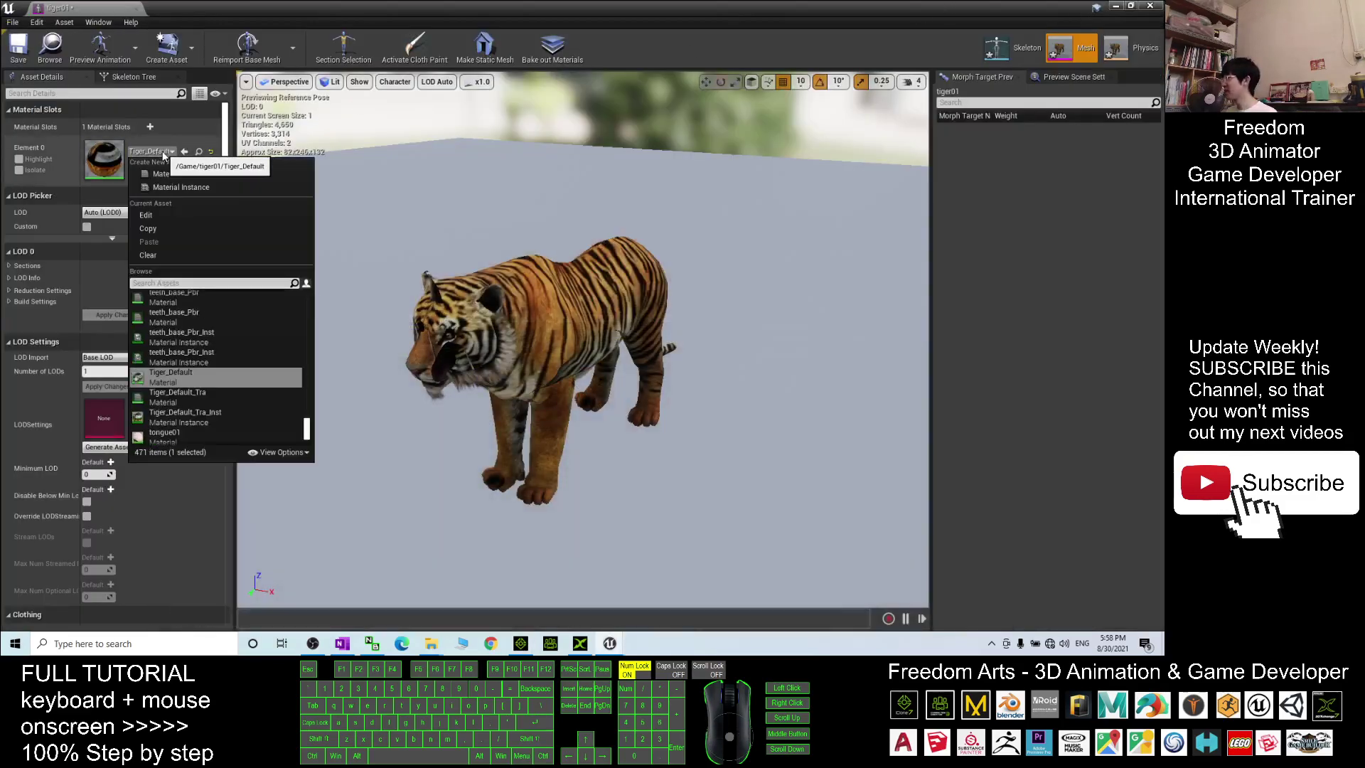
left_click(198, 426)
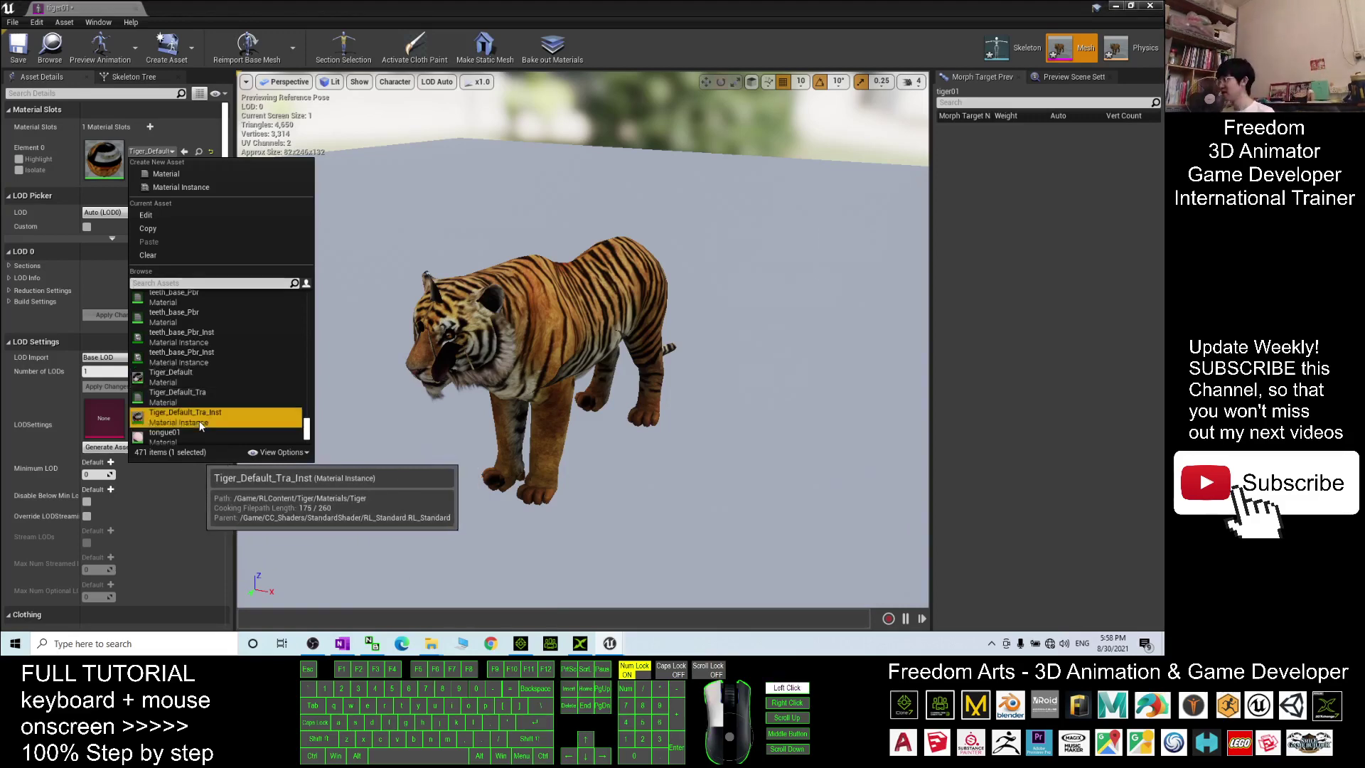
left_click_drag(644, 481, 554, 498, "alt")
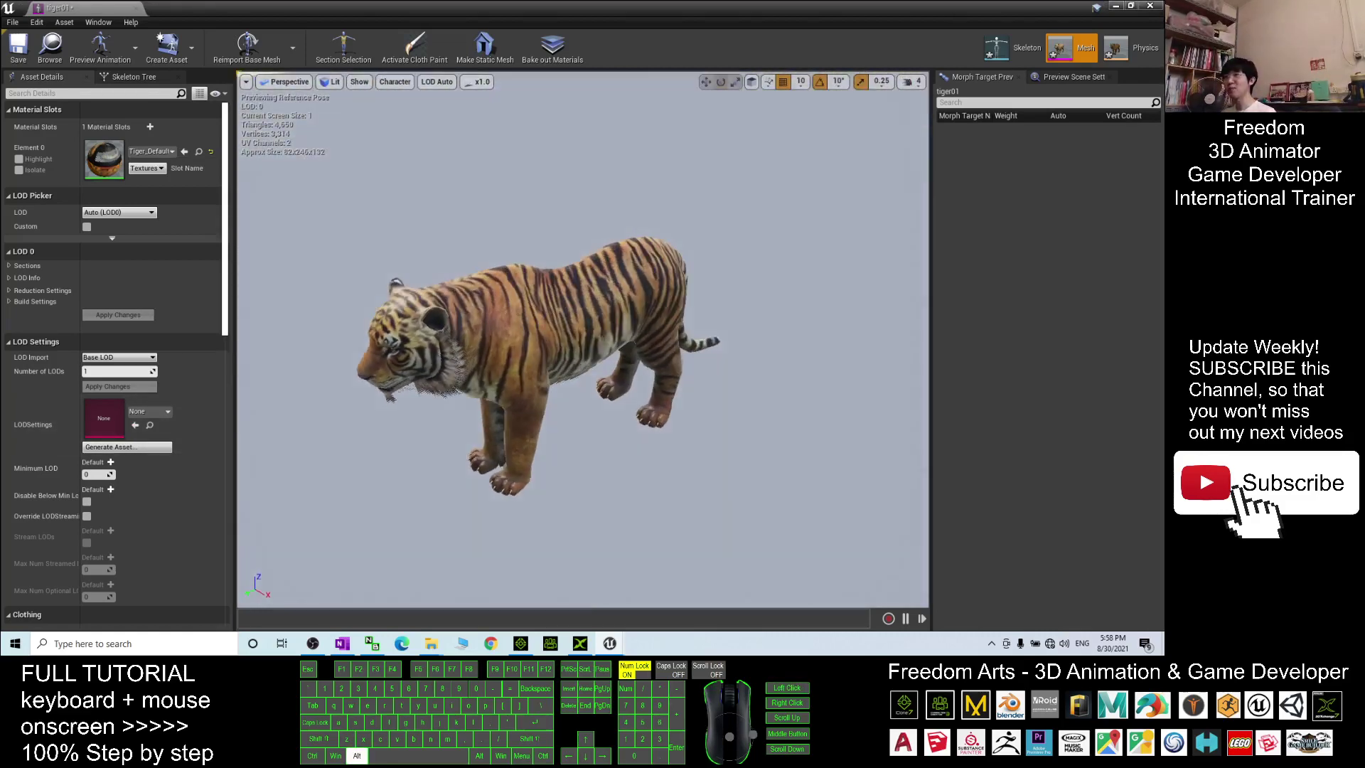
left_click(1151, 7)
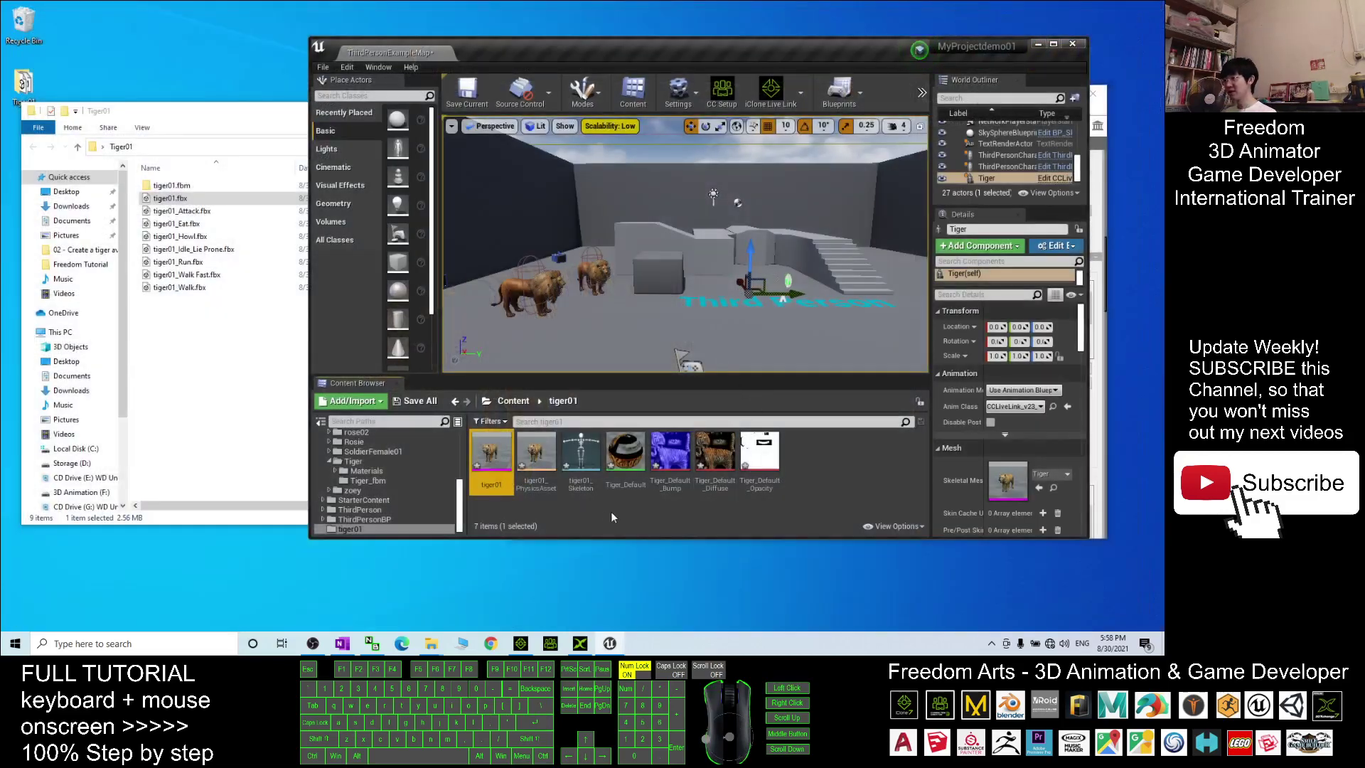
Step: Create a folder named animation inside the tiger01 content folder and open it
right_click(542, 514)
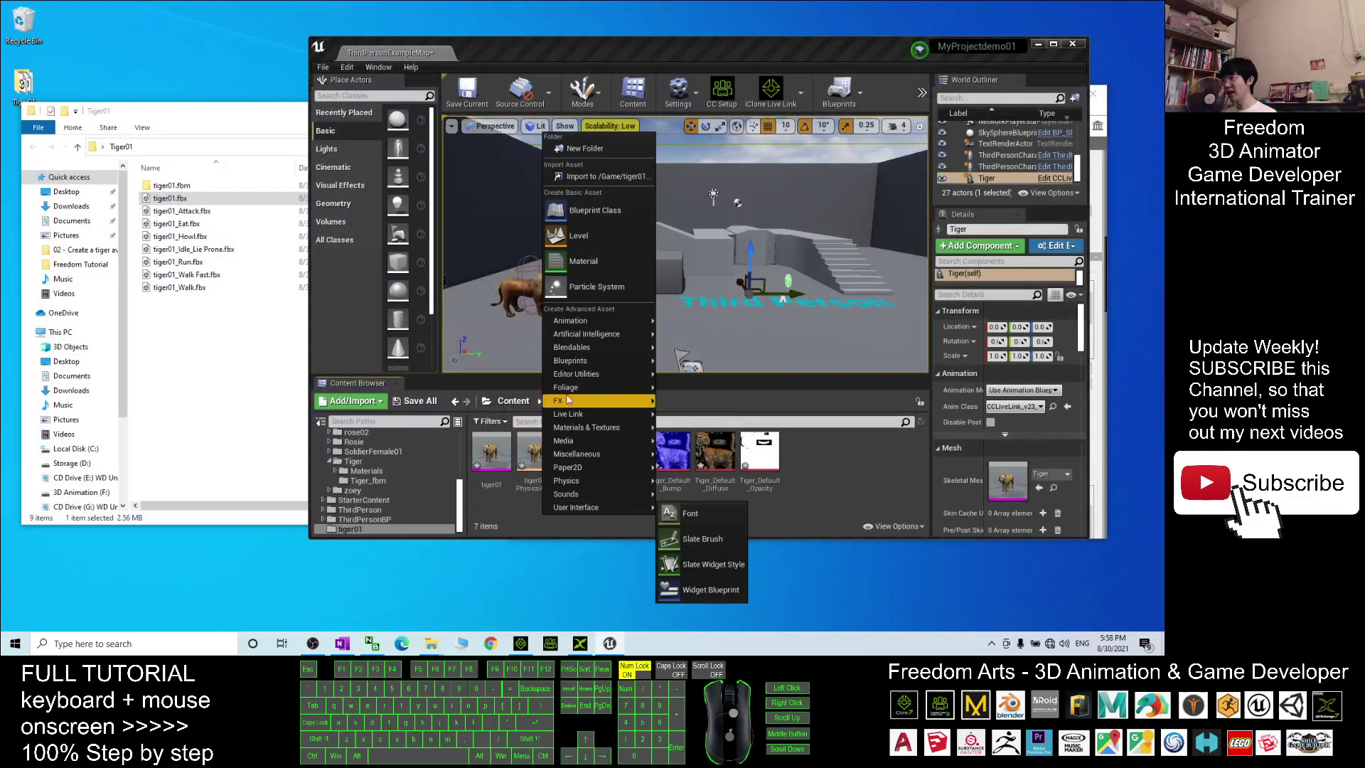
left_click(587, 148)
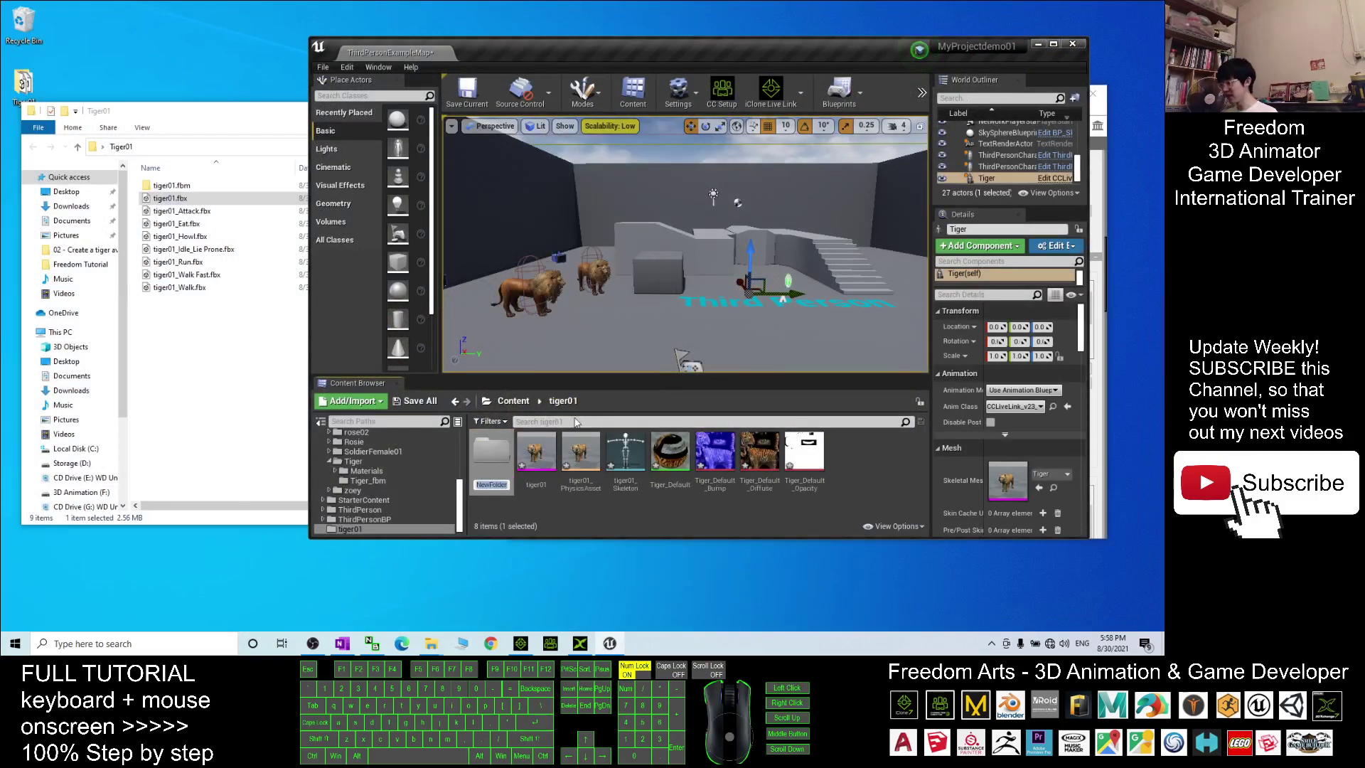
type("ain")
key("BackSpace")
key("BackSpace")
type("n")
key("Return")
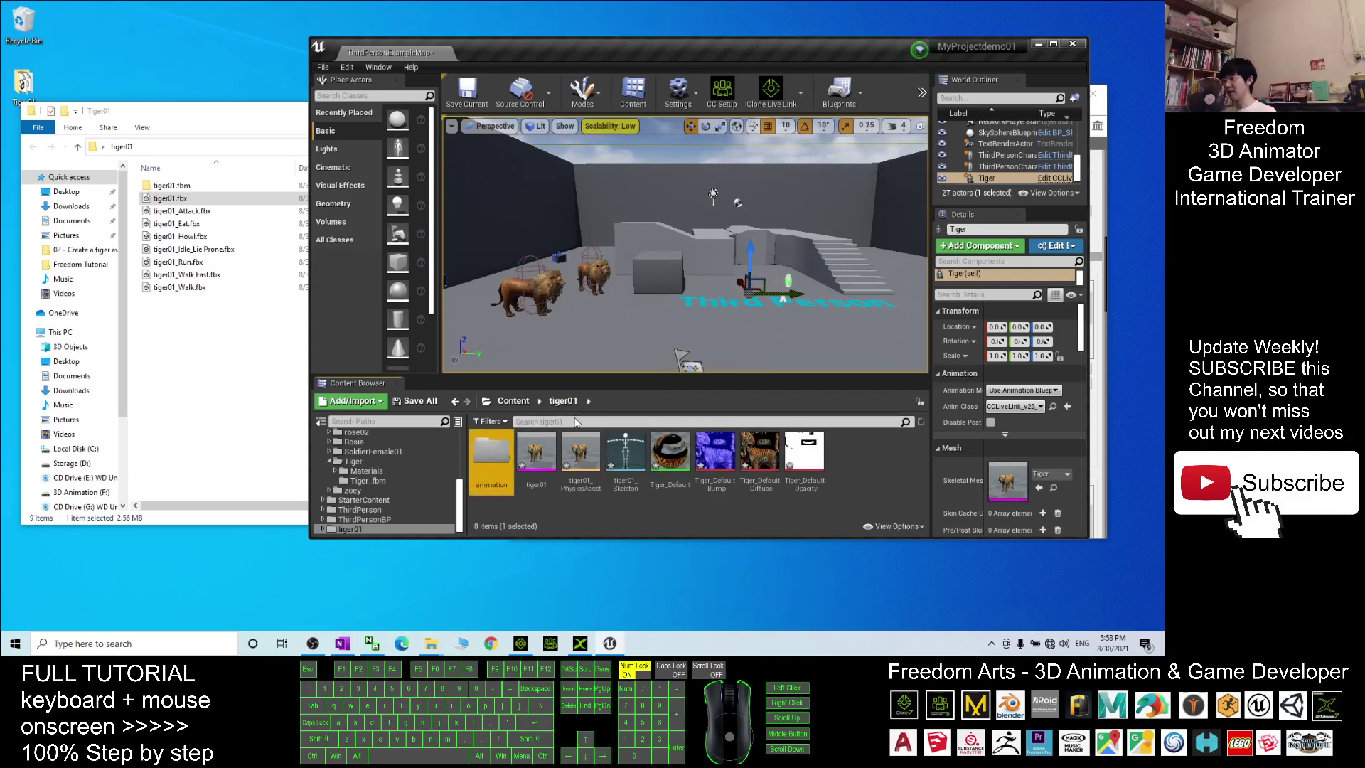
double_click(487, 469)
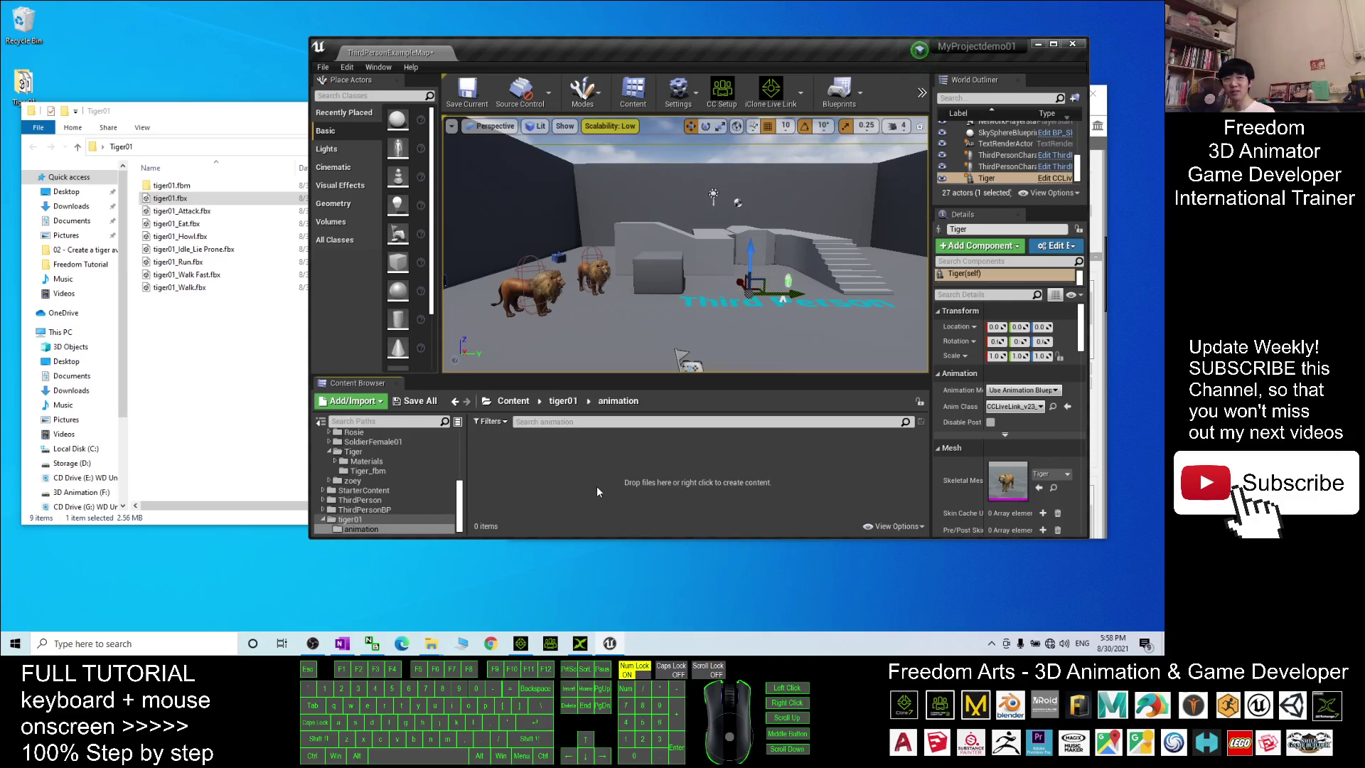
Step: Import the seven tiger01 motion FBX files, Attack through Walk, into the animation folder using tiger01_Skeleton, and close the message log
left_click(268, 341)
left_click_drag(268, 340, 164, 216)
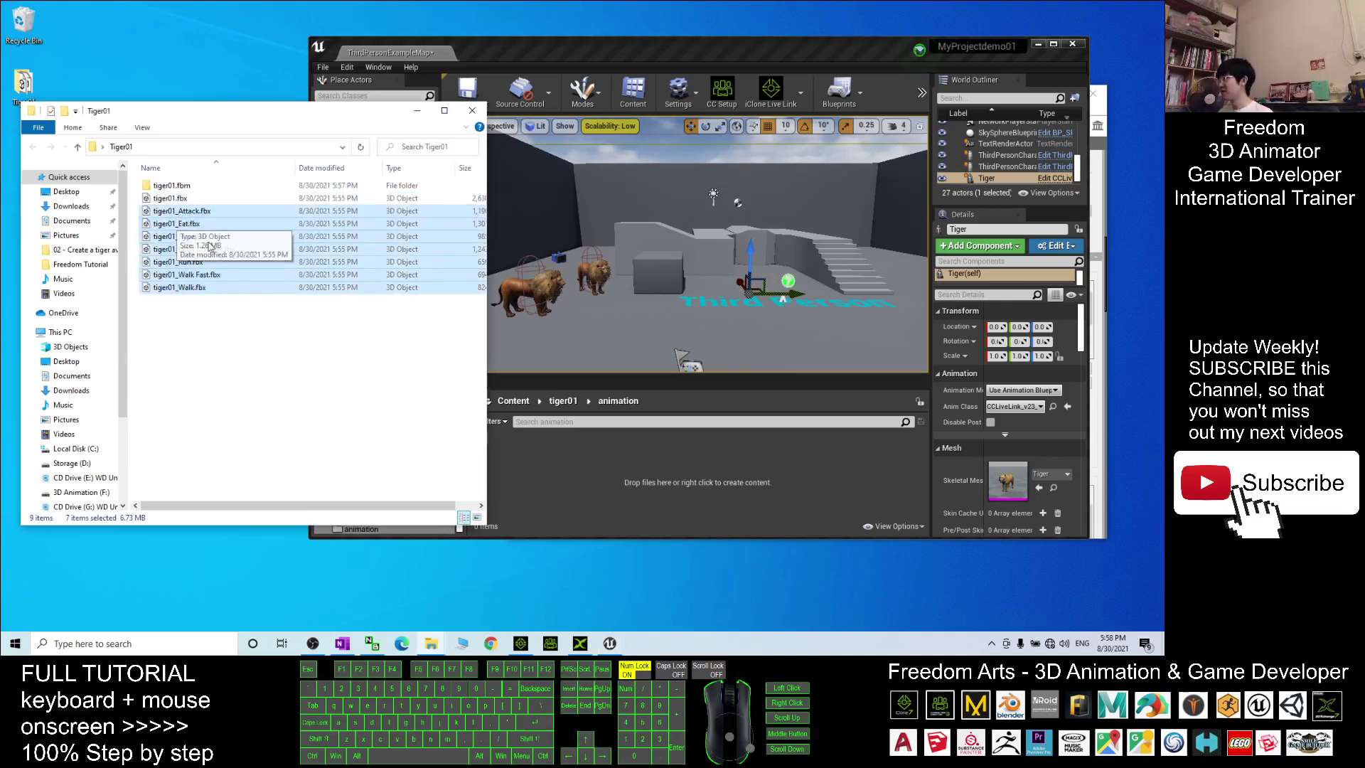
left_click_drag(286, 128, 210, 237)
left_click_drag(73, 332, 565, 470)
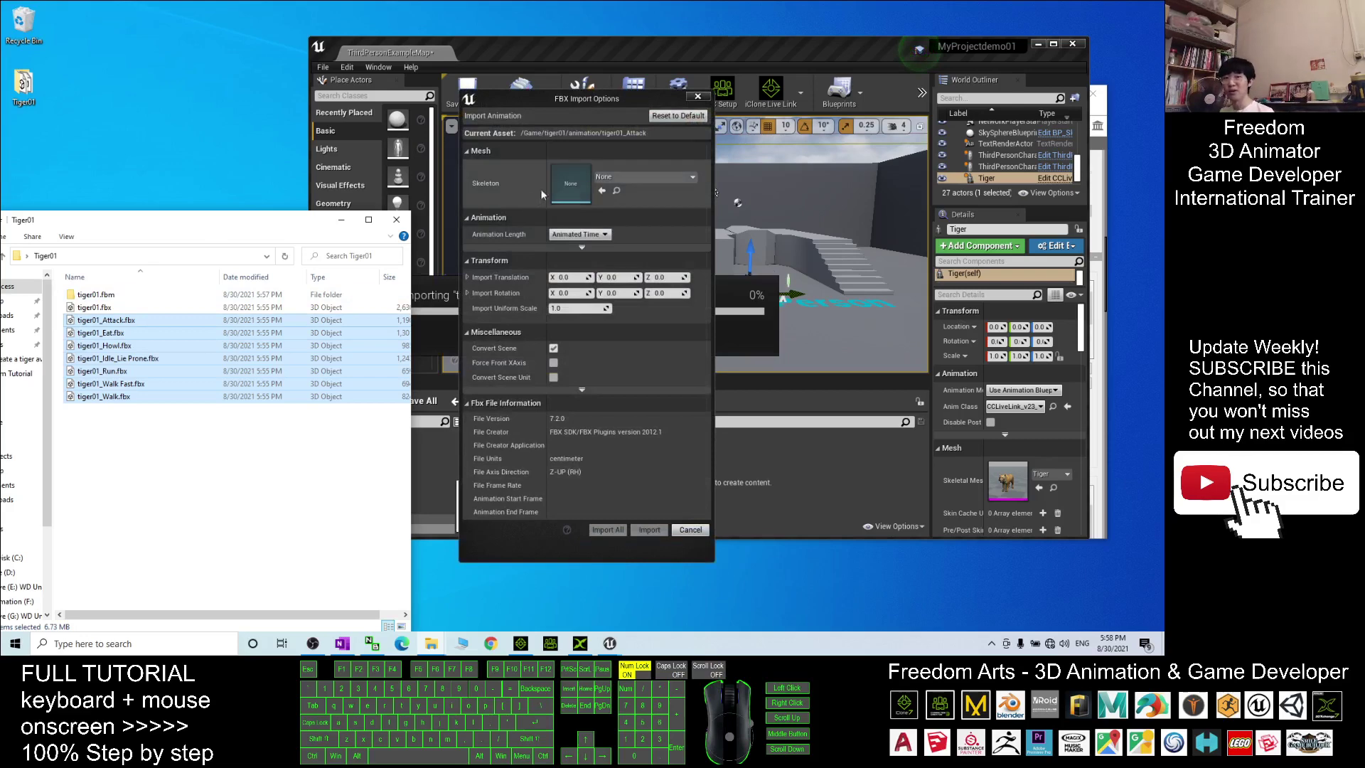
left_click(642, 176)
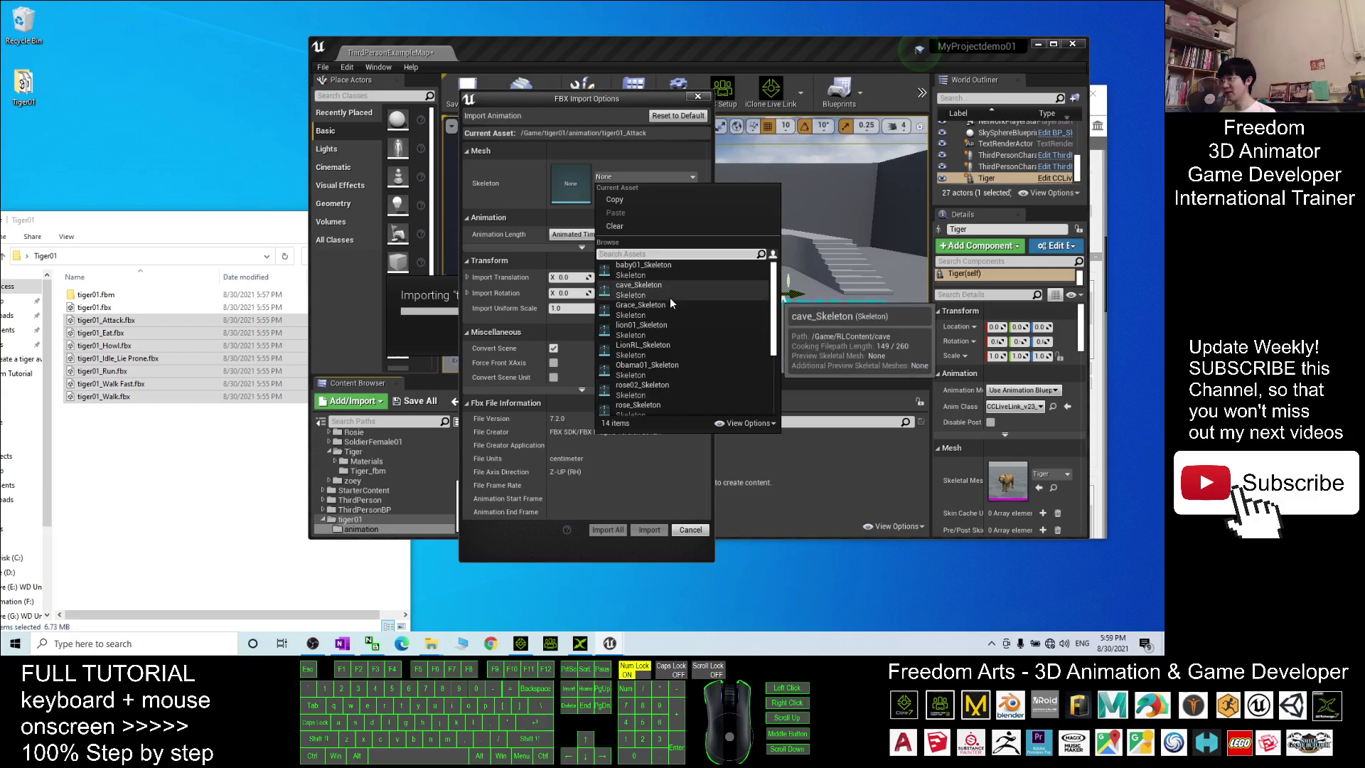
scroll(717, 364, "down", 5)
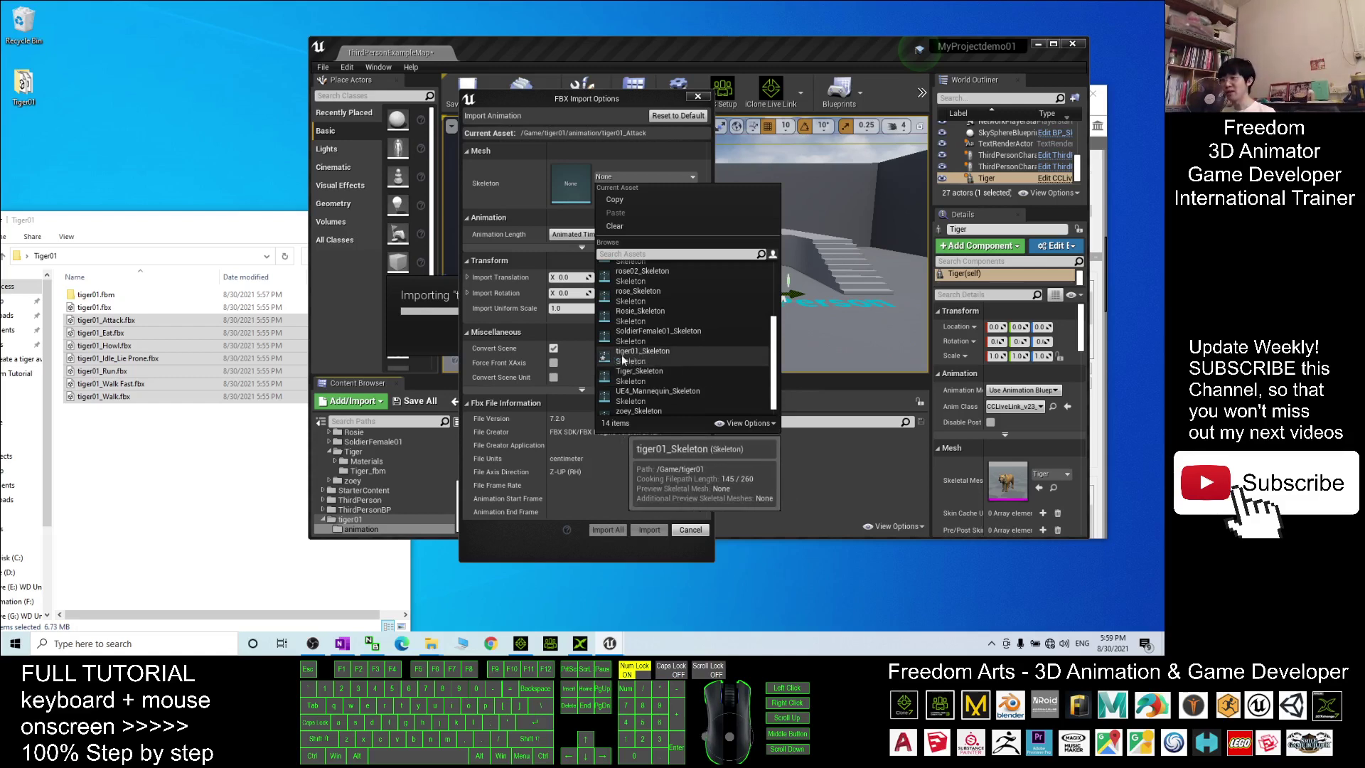
left_click(642, 354)
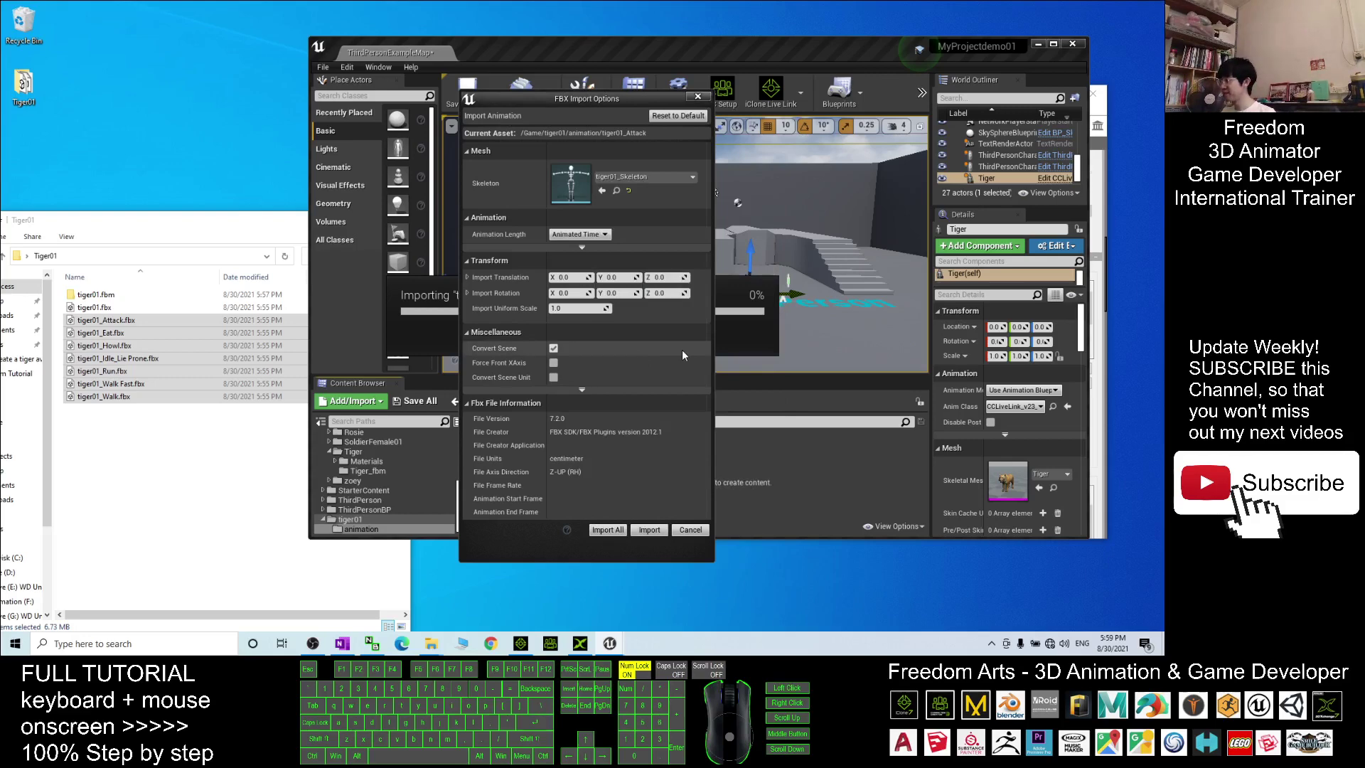
left_click(608, 529)
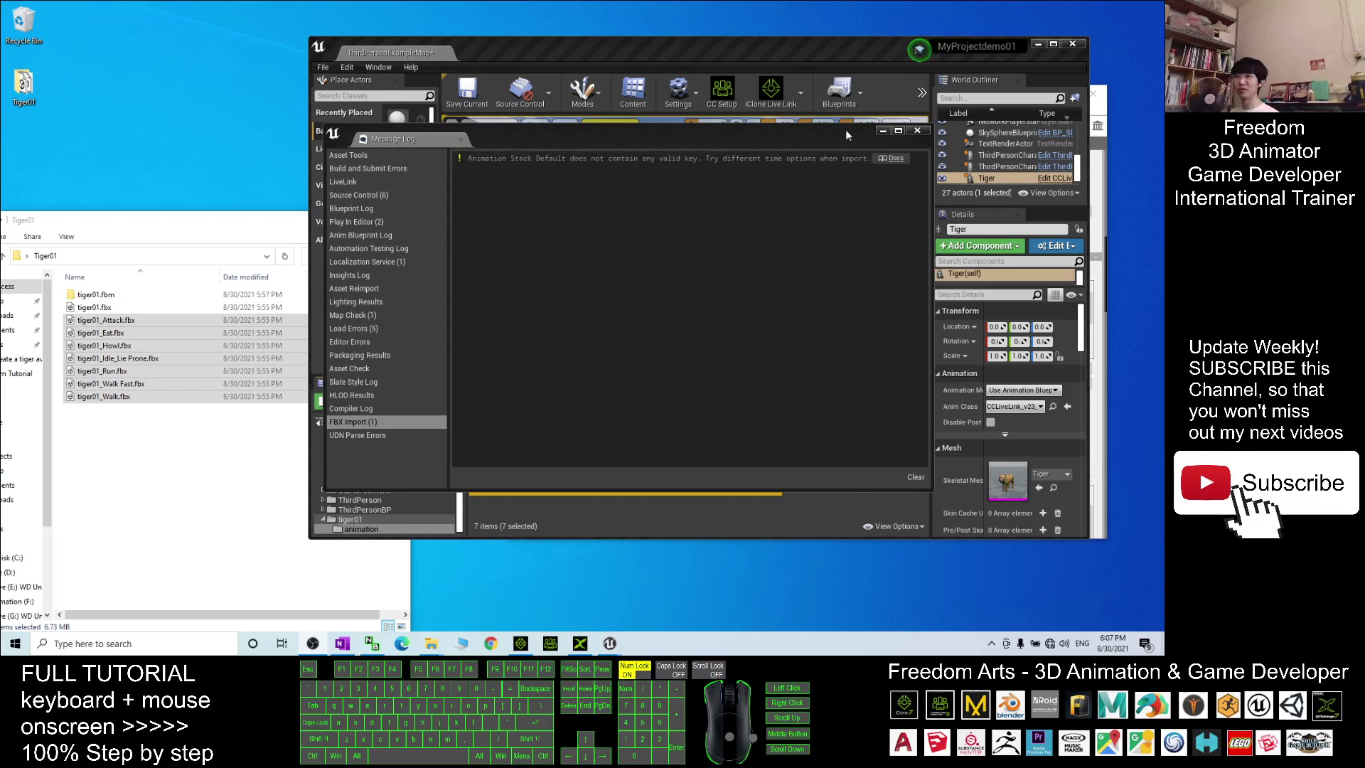
left_click(917, 130)
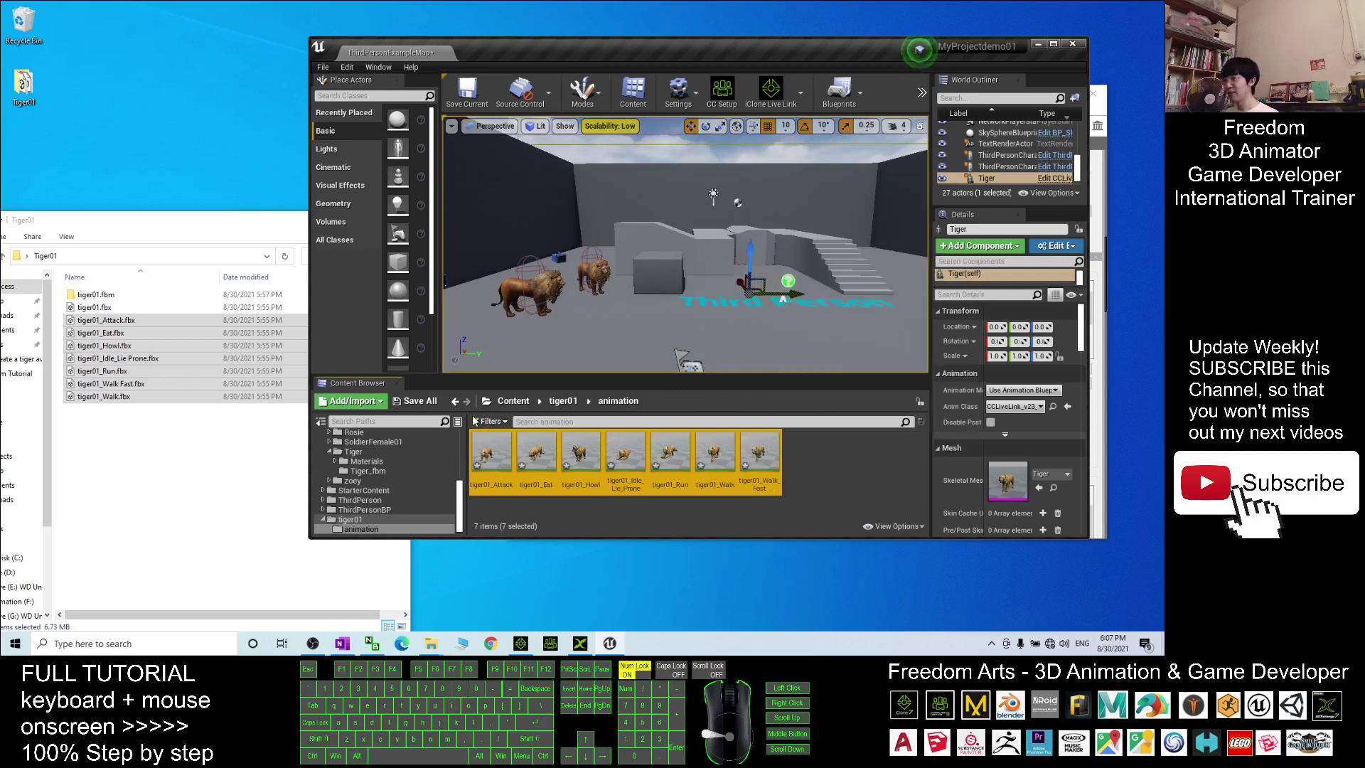
Step: Preview the tiger01_Walk_Fast and tiger01_Run animations from the side, closing each after viewing
double_click(758, 459)
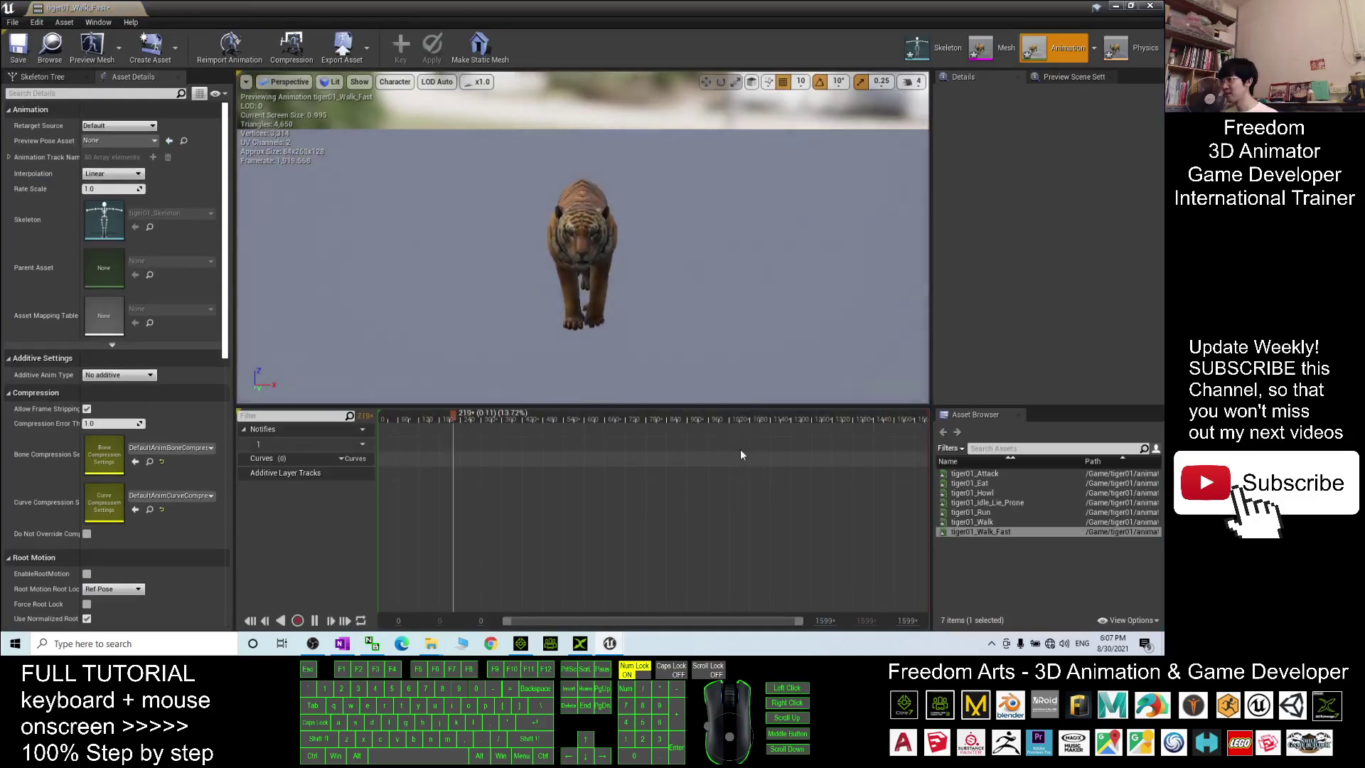
left_click_drag(763, 316, 612, 320, "alt")
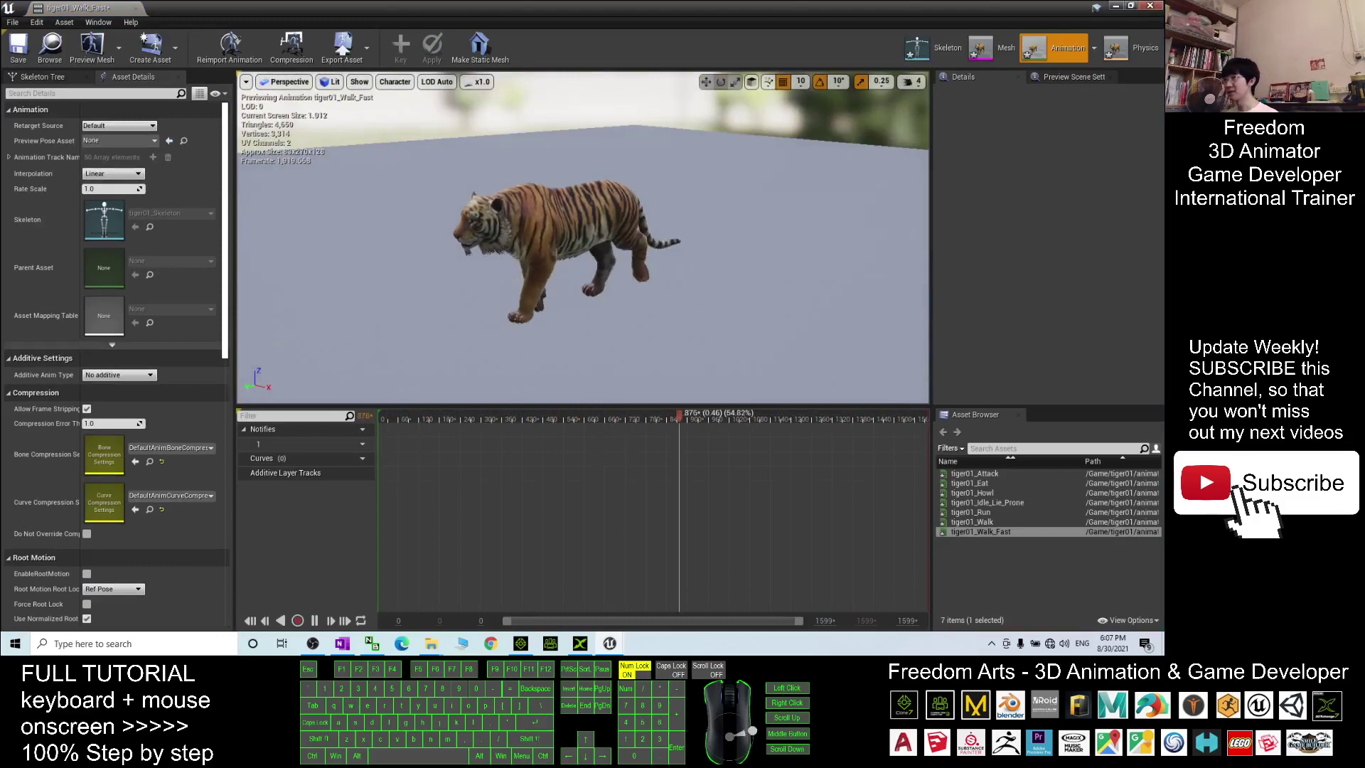
left_click(1130, 6)
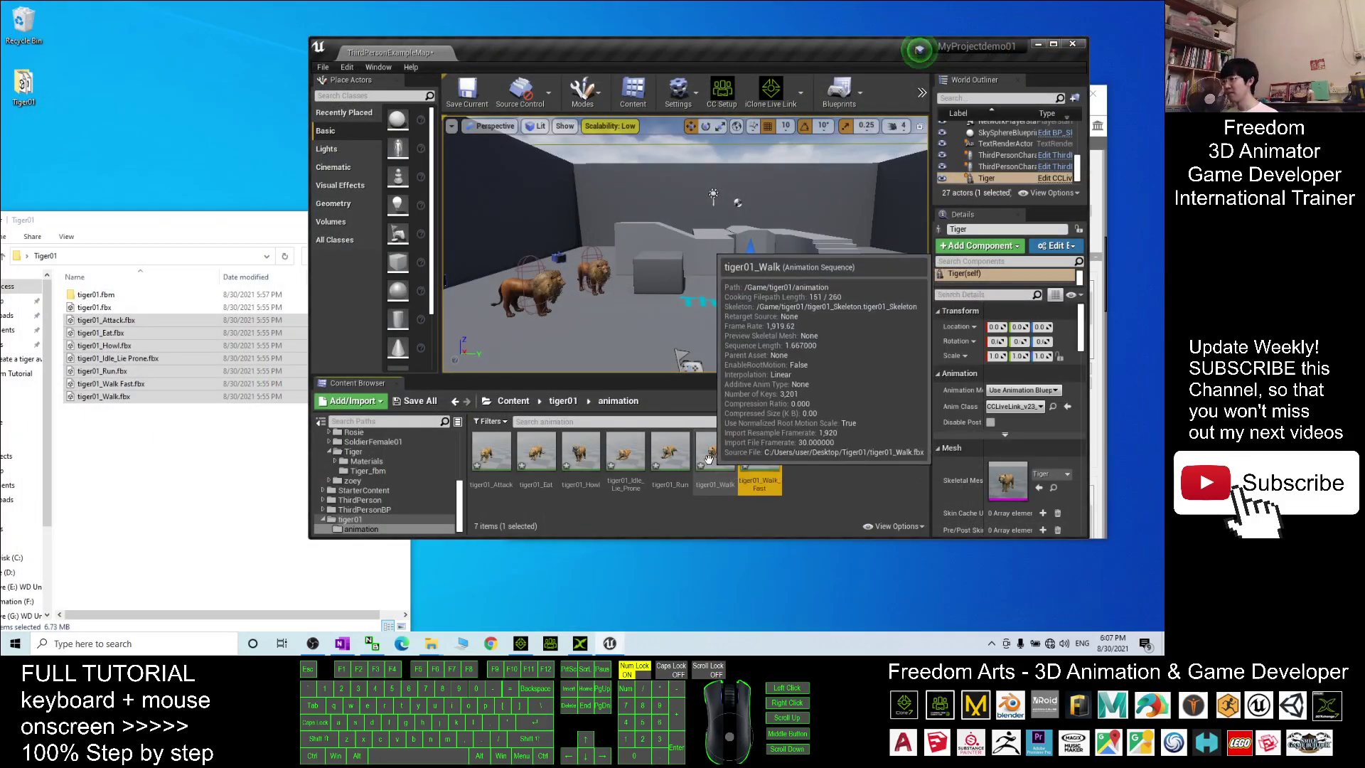
double_click(671, 455)
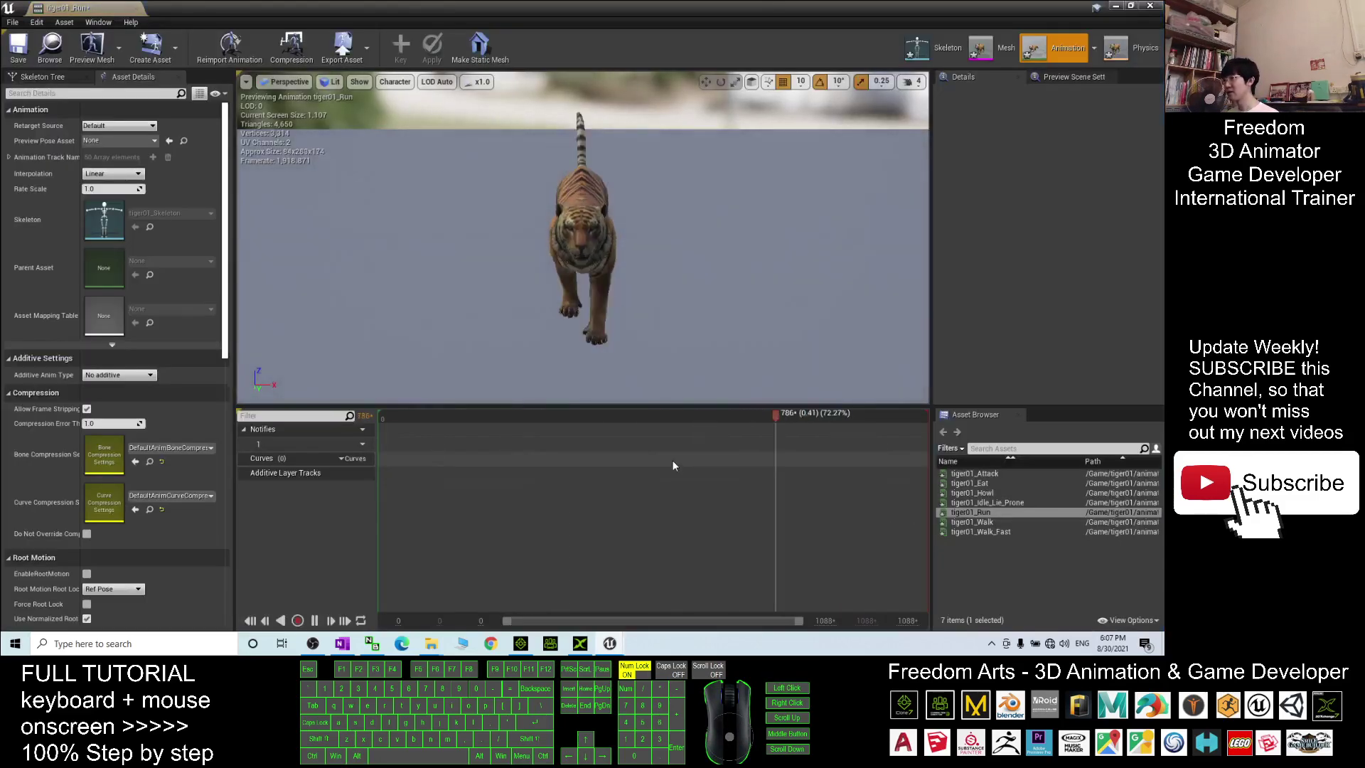
left_click_drag(801, 219, 757, 219, "alt")
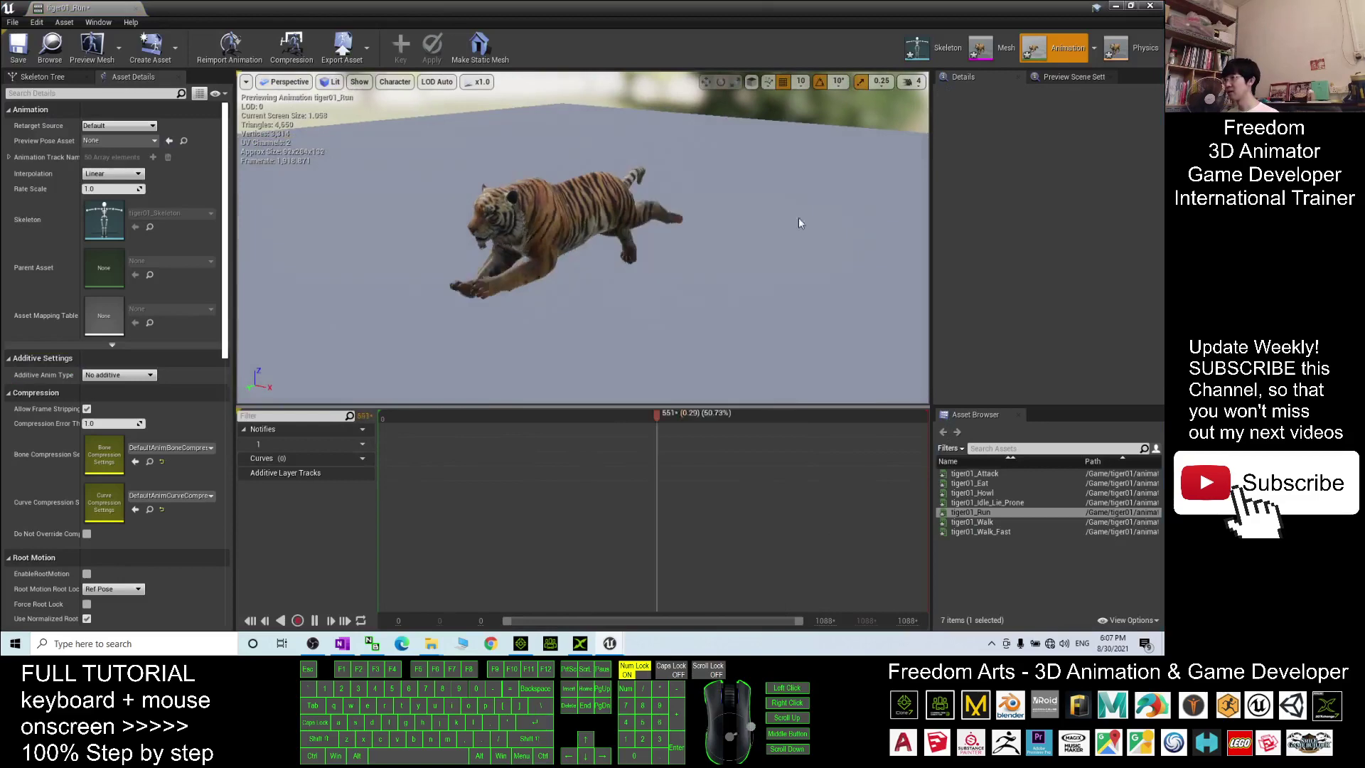
left_click(1150, 6)
Step: Reimport tiger01_Walk.fbx from the Tiger01 desktop folder into the animation content folder
left_click(93, 396)
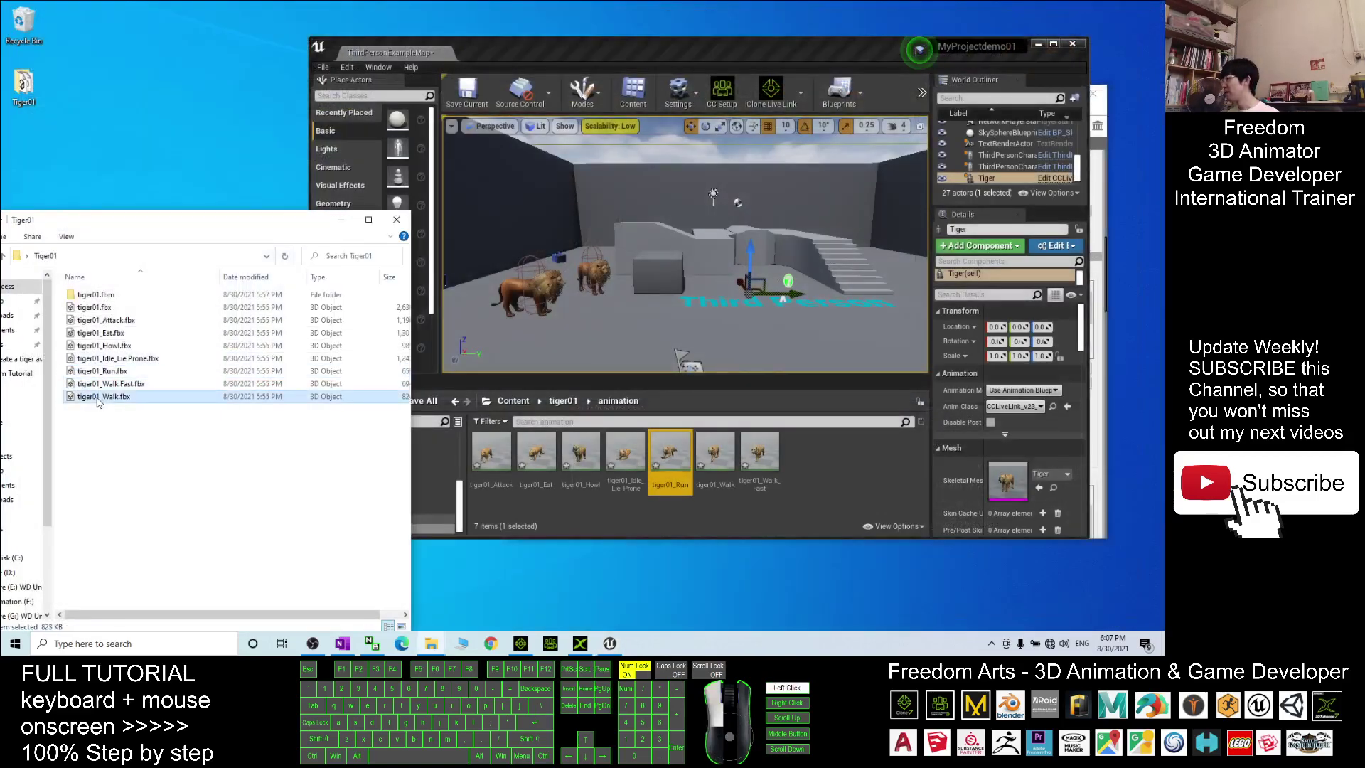
left_click_drag(107, 411, 803, 480)
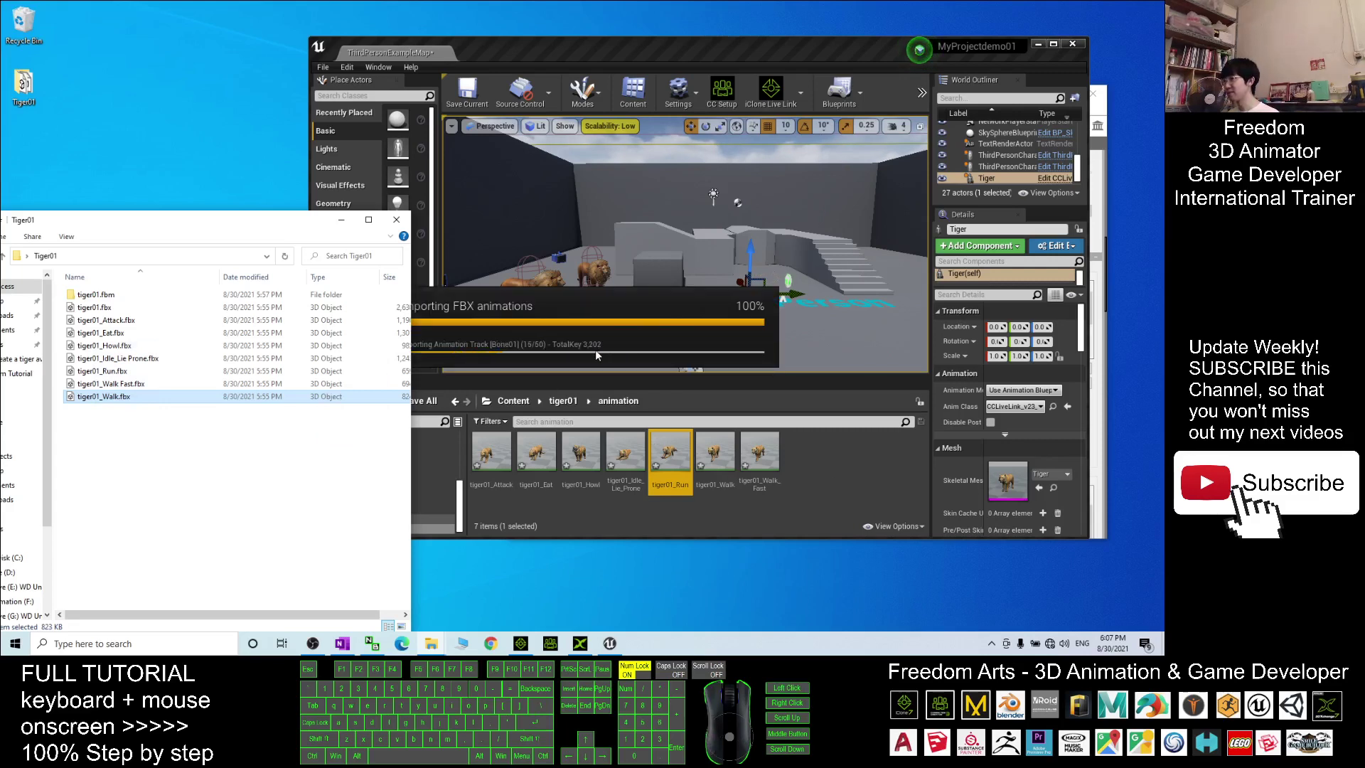
left_click(700, 47)
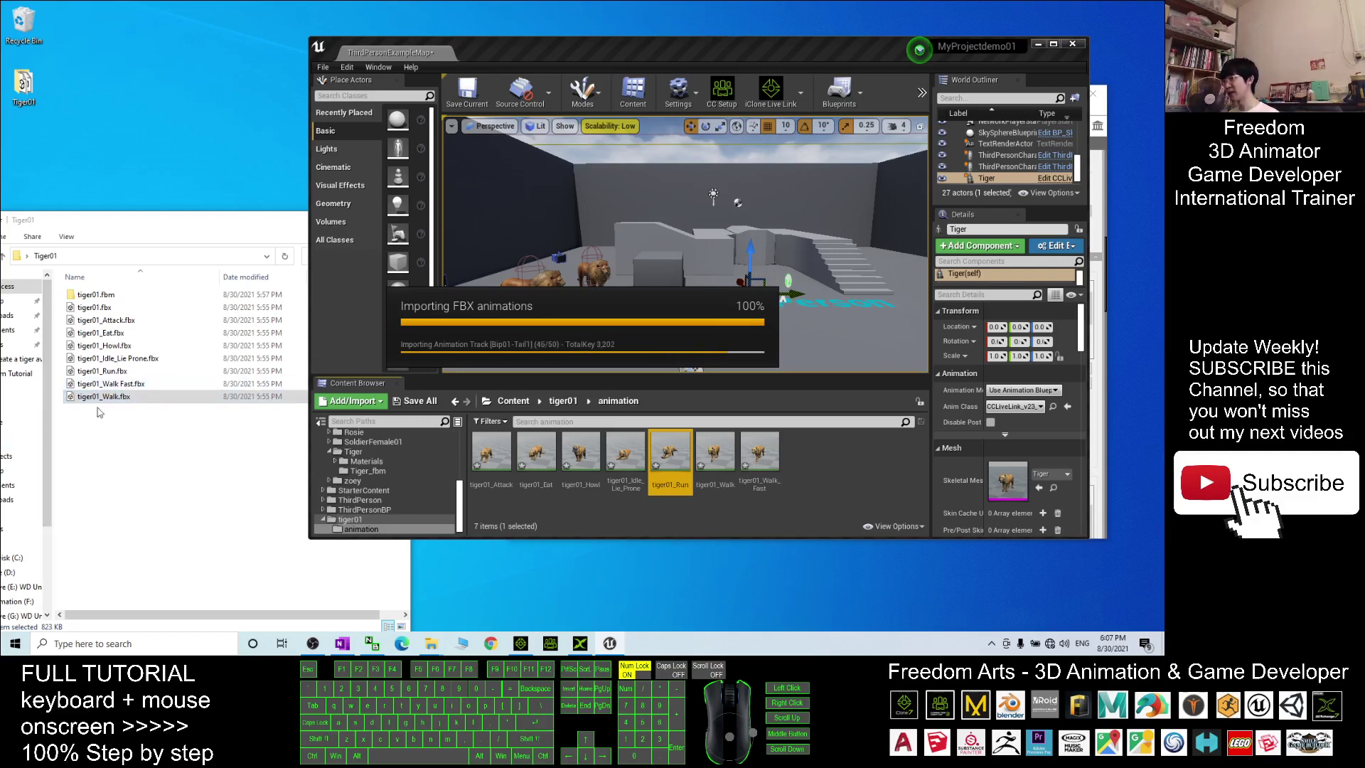
left_click(829, 483)
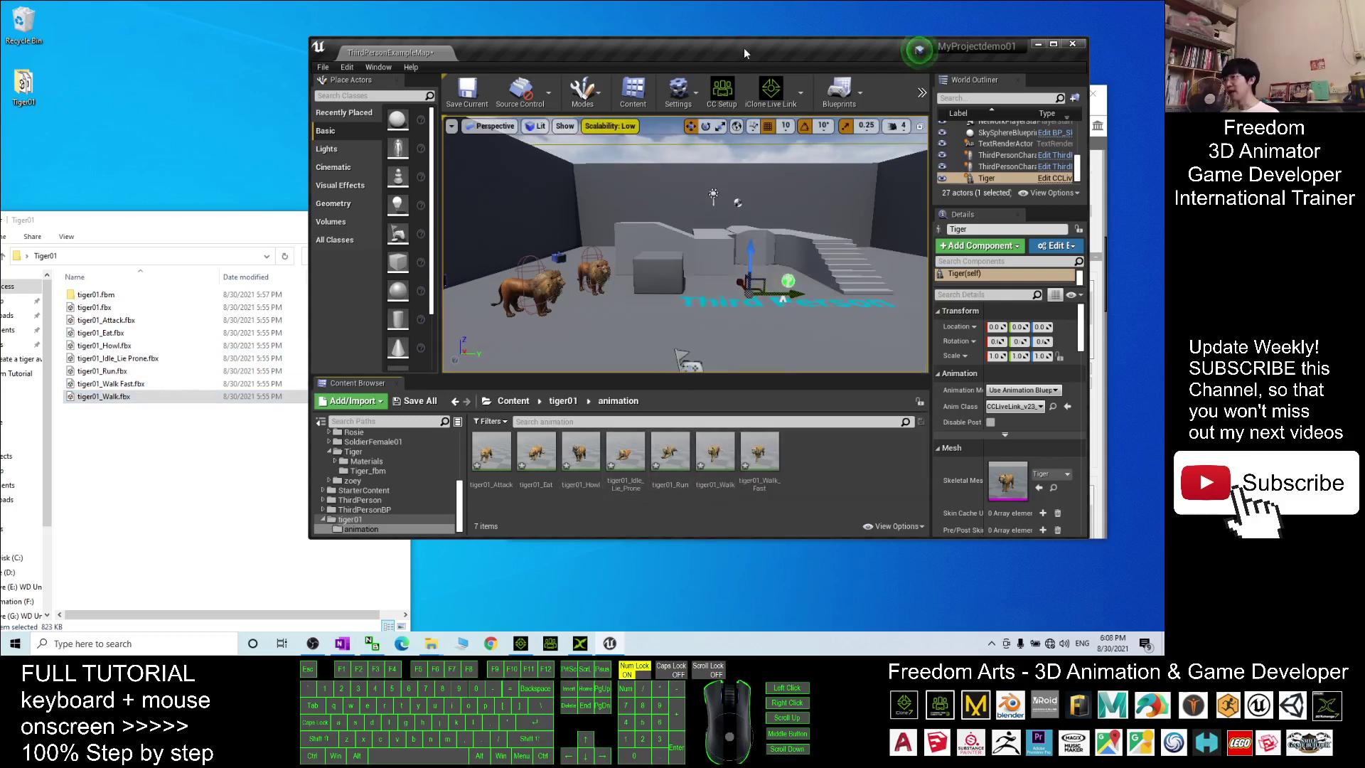
Step: Return to the tiger01 content folder, check the tiger01 skeletal mesh, and maximize the main editor window
left_click_drag(744, 48, 649, 77)
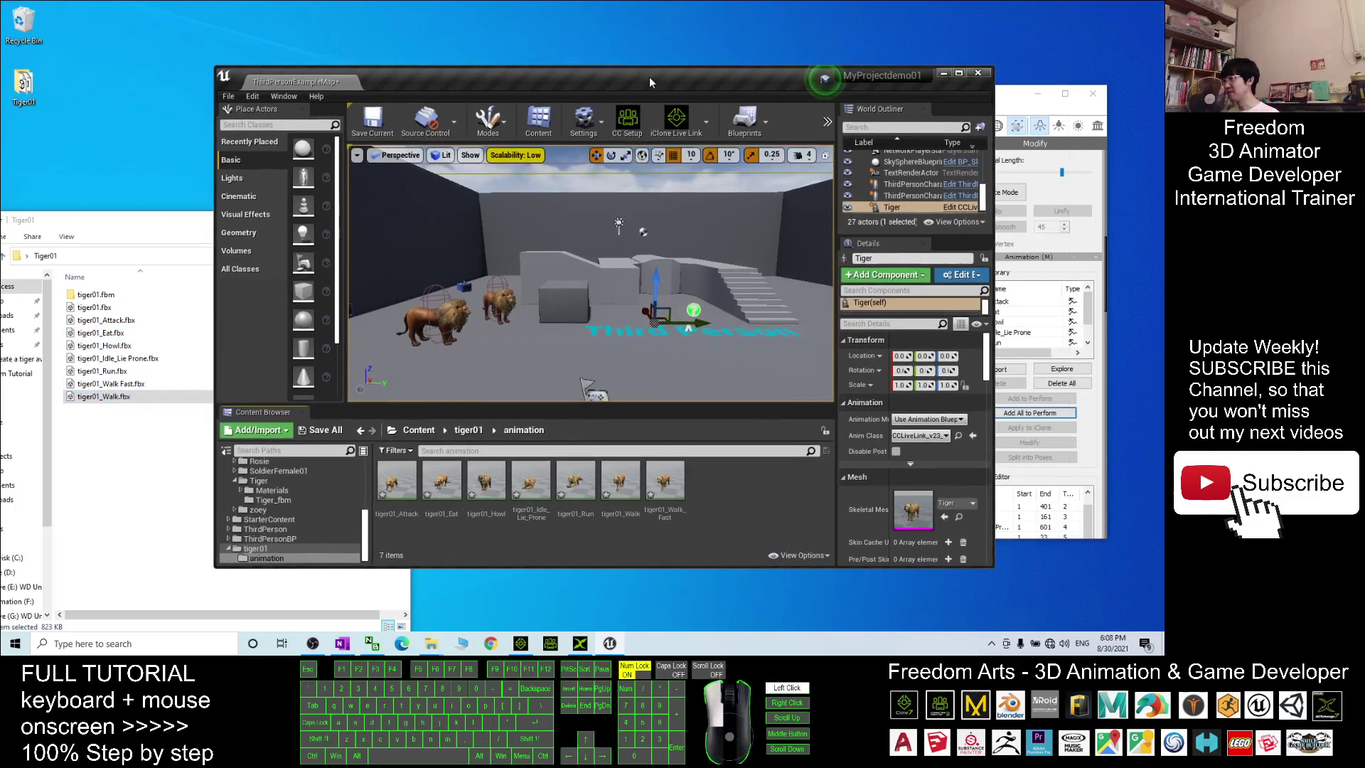
left_click(469, 430)
double_click(454, 487)
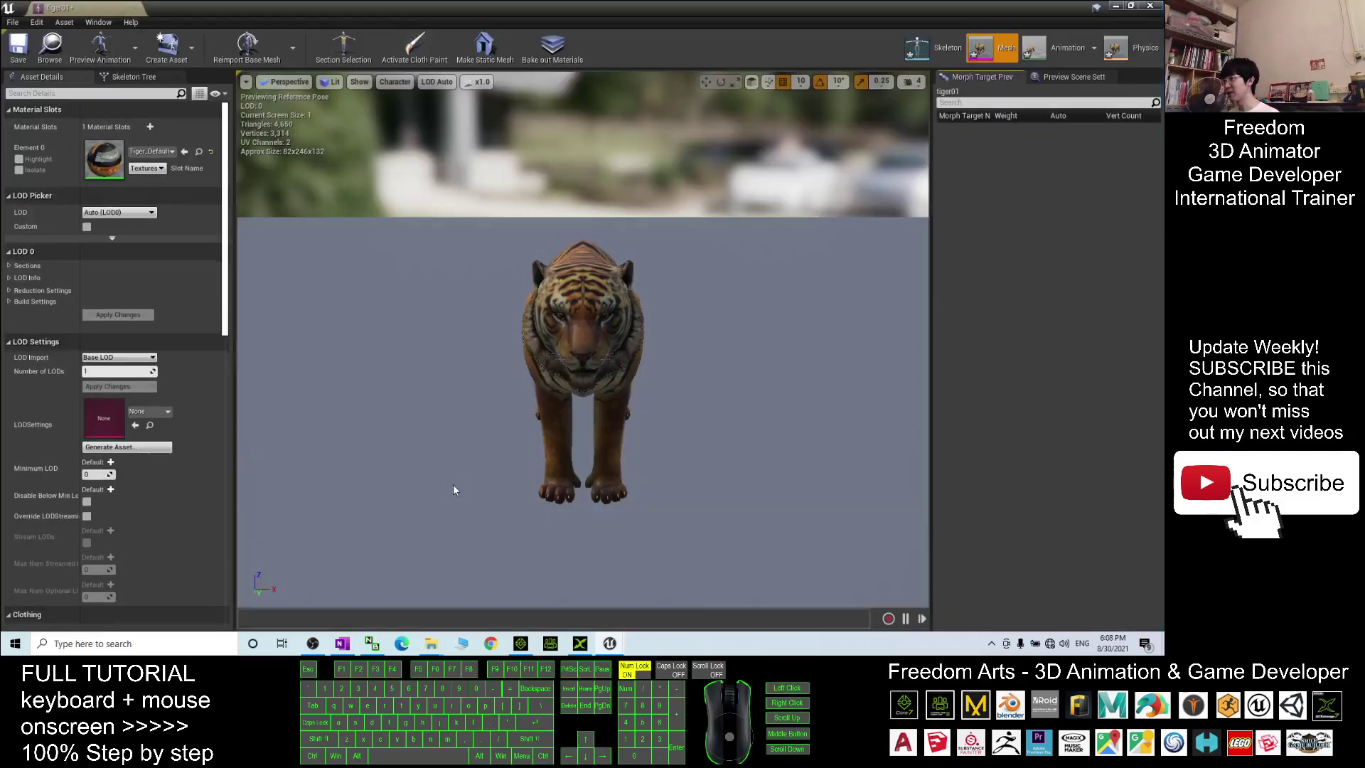
left_click(1149, 5)
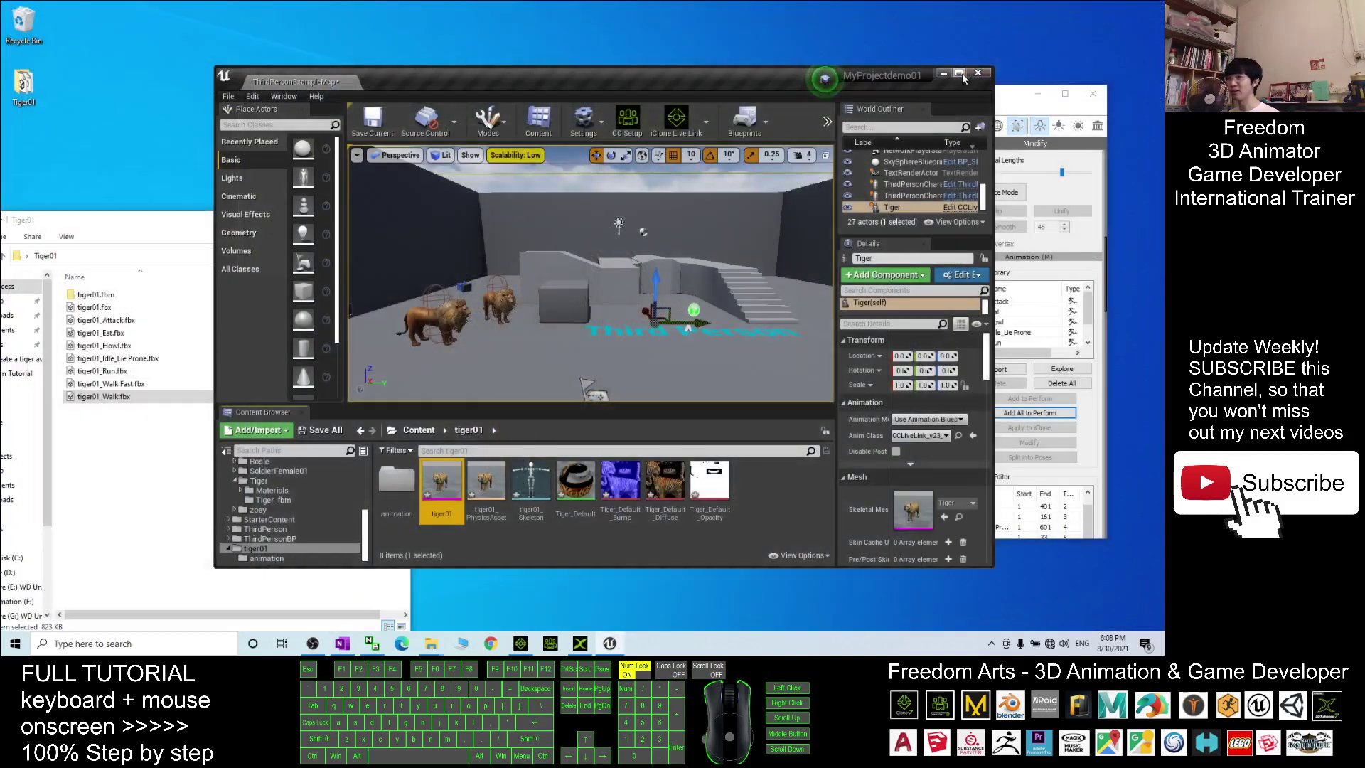
left_click(959, 74)
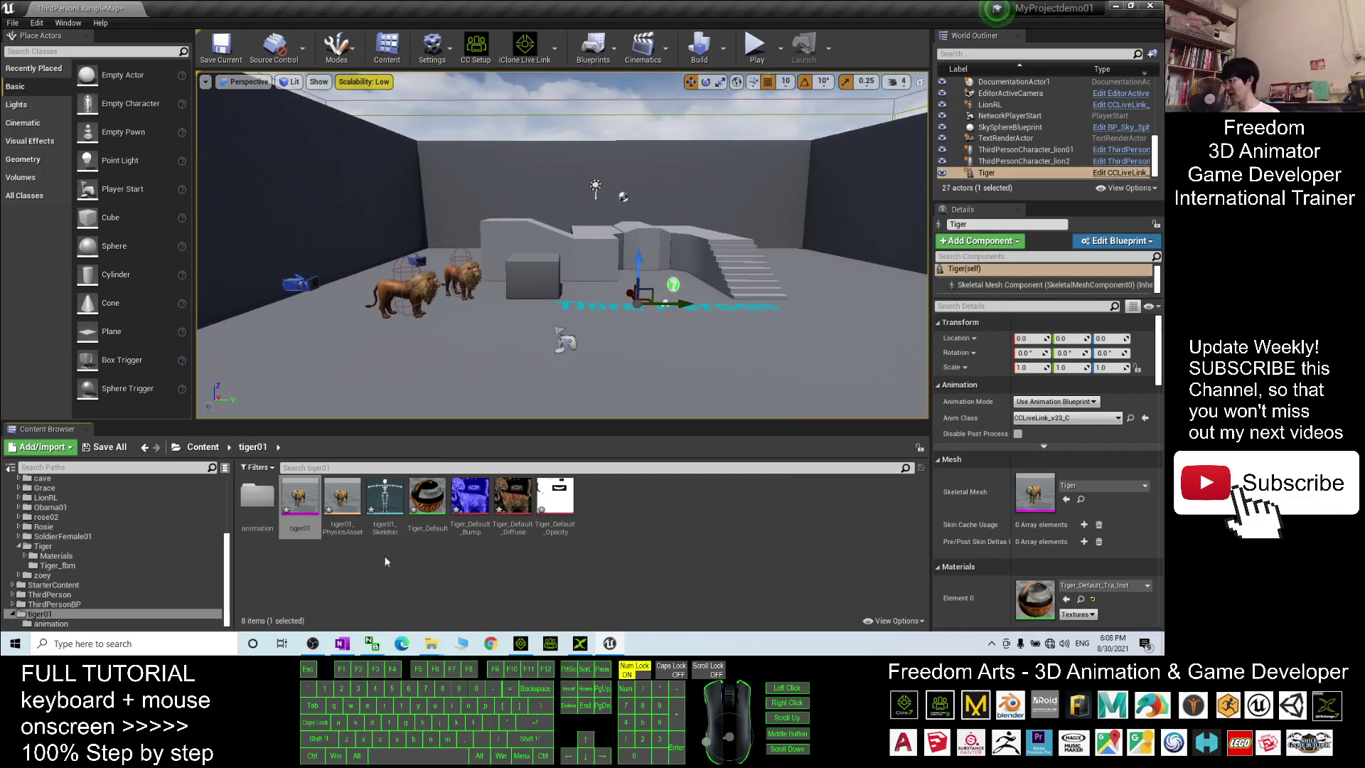
Step: Set the rig of tiger01_Skeleton to the Humanoid Rig, save the skeleton, and return to the root Content folder
double_click(385, 498)
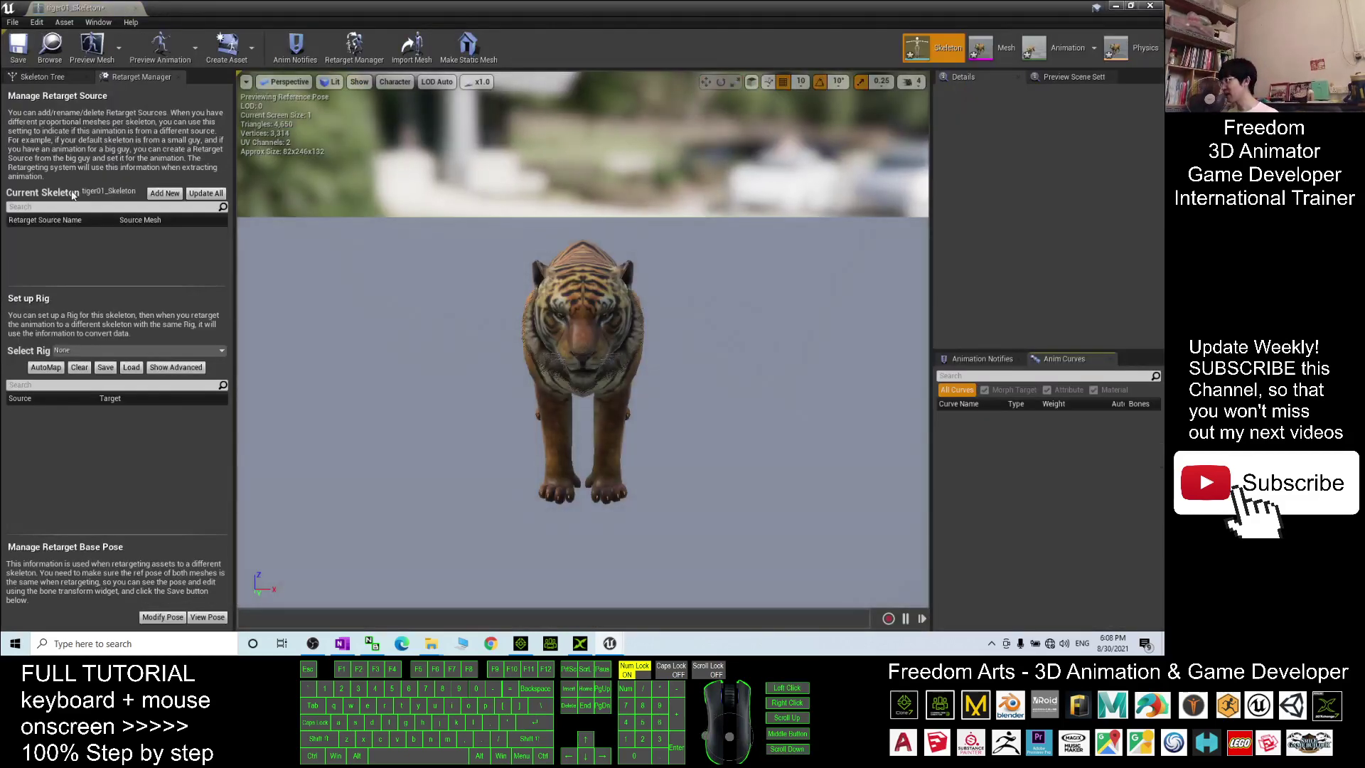
left_click(130, 354)
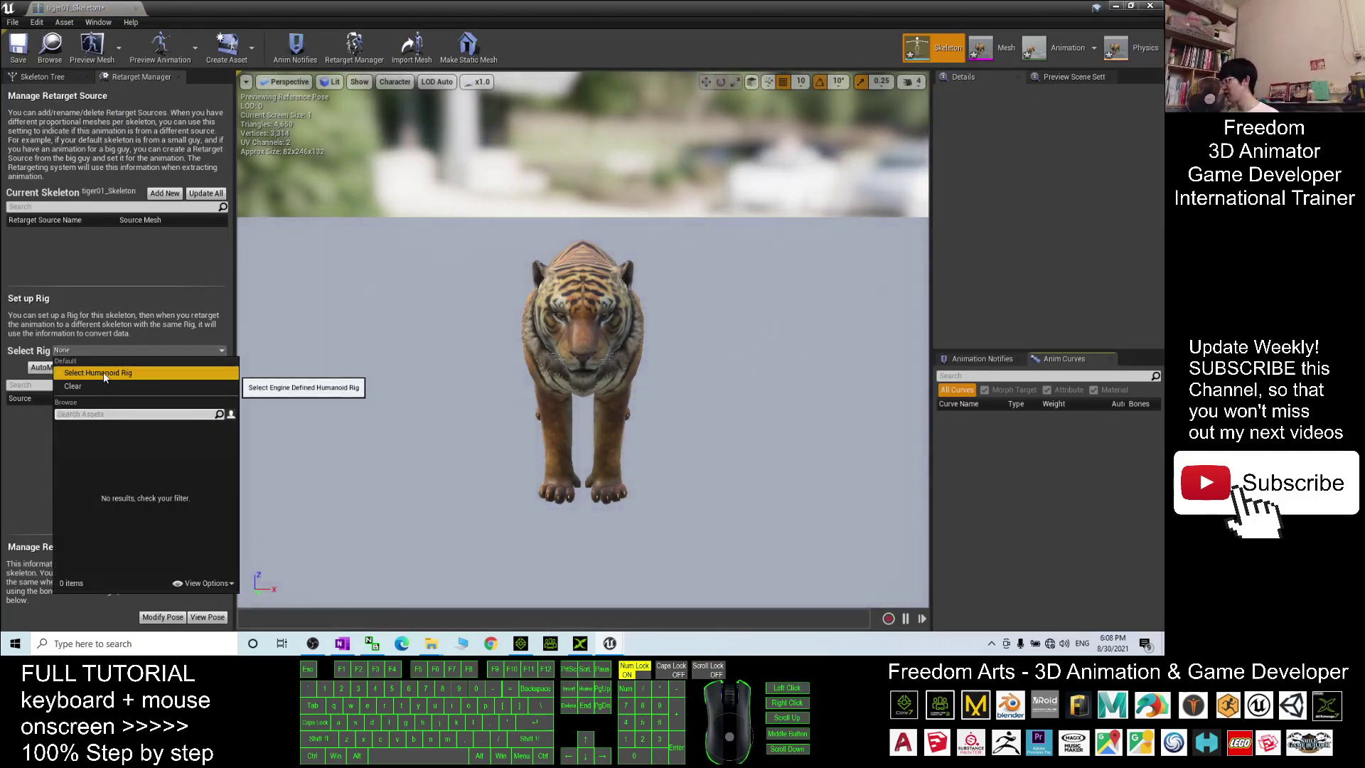
left_click(104, 372)
left_click(16, 47)
left_click(1150, 6)
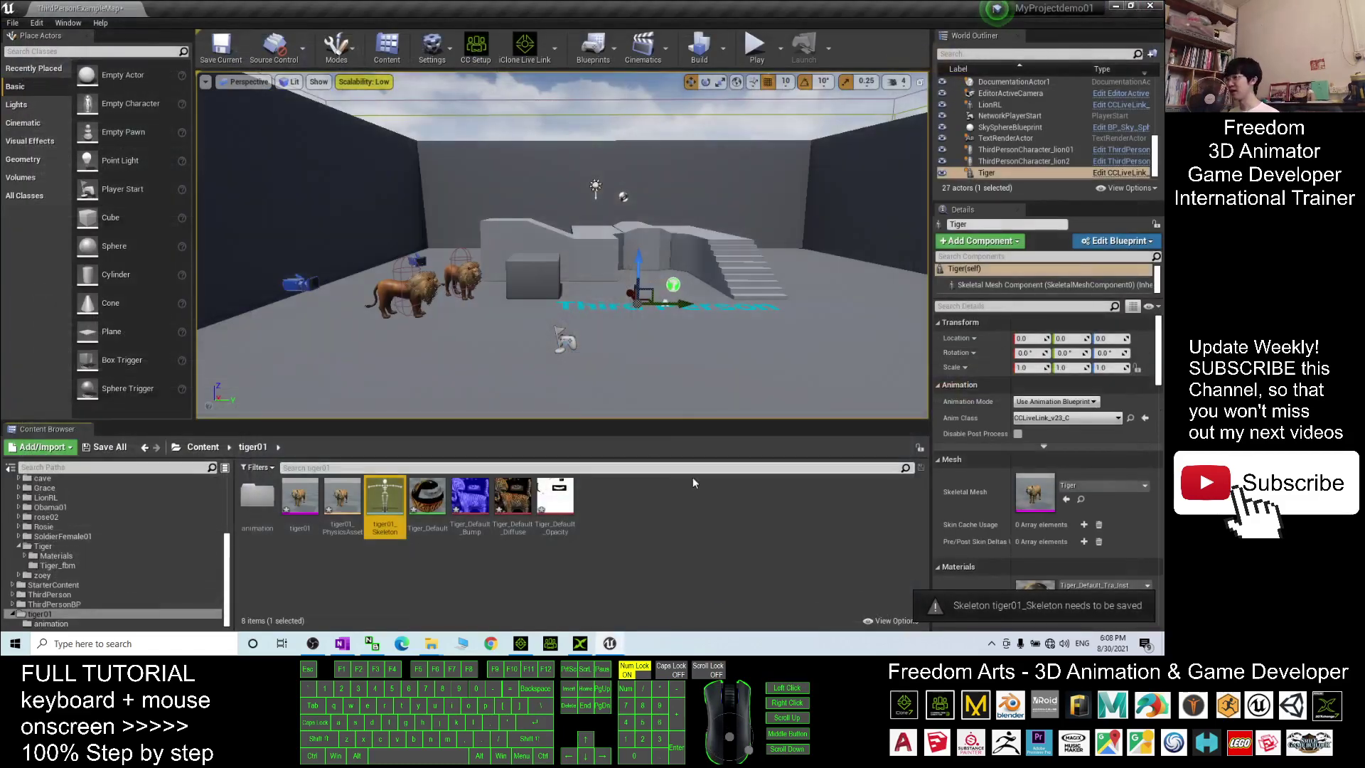
left_click(203, 447)
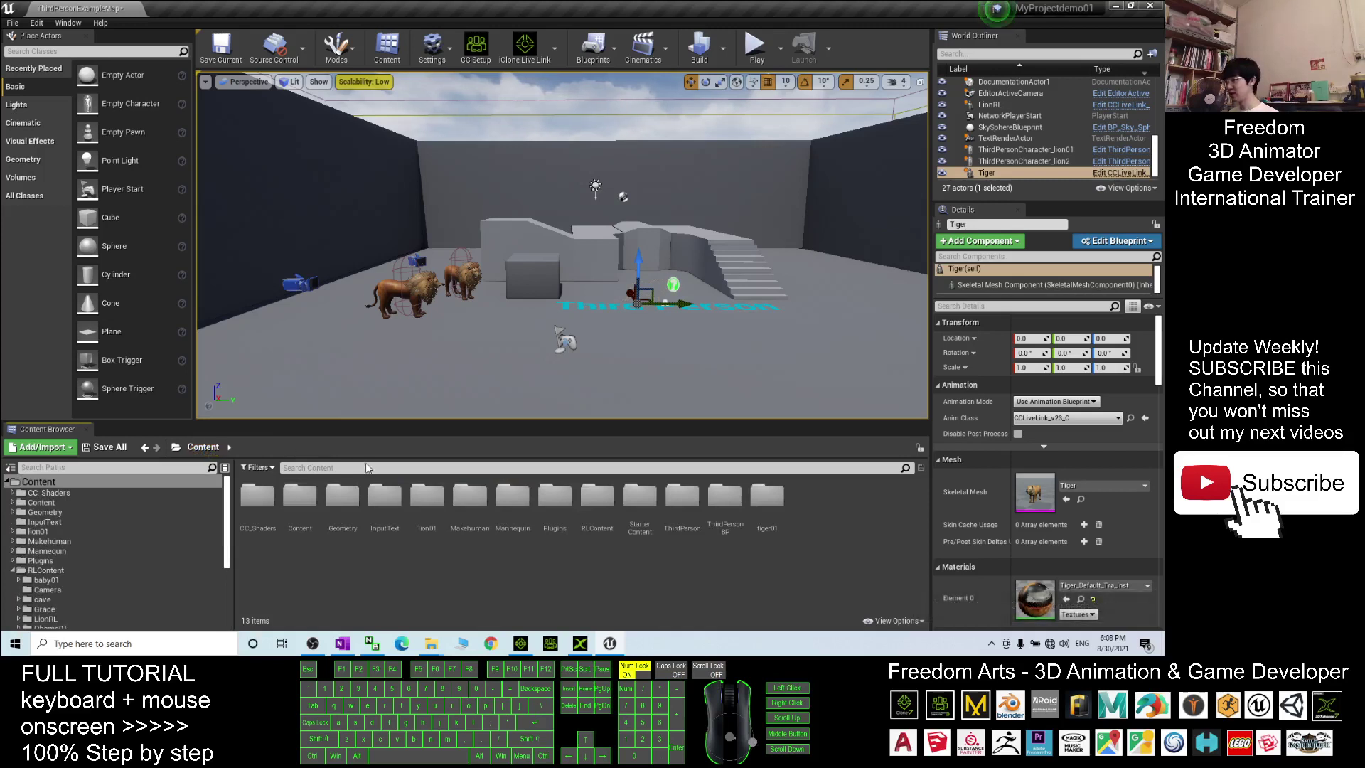
Step: Open UE4_Mannequin_Skeleton from the Mesh folder inside Mannequin/Character
double_click(511, 498)
left_click(304, 504)
double_click(304, 504)
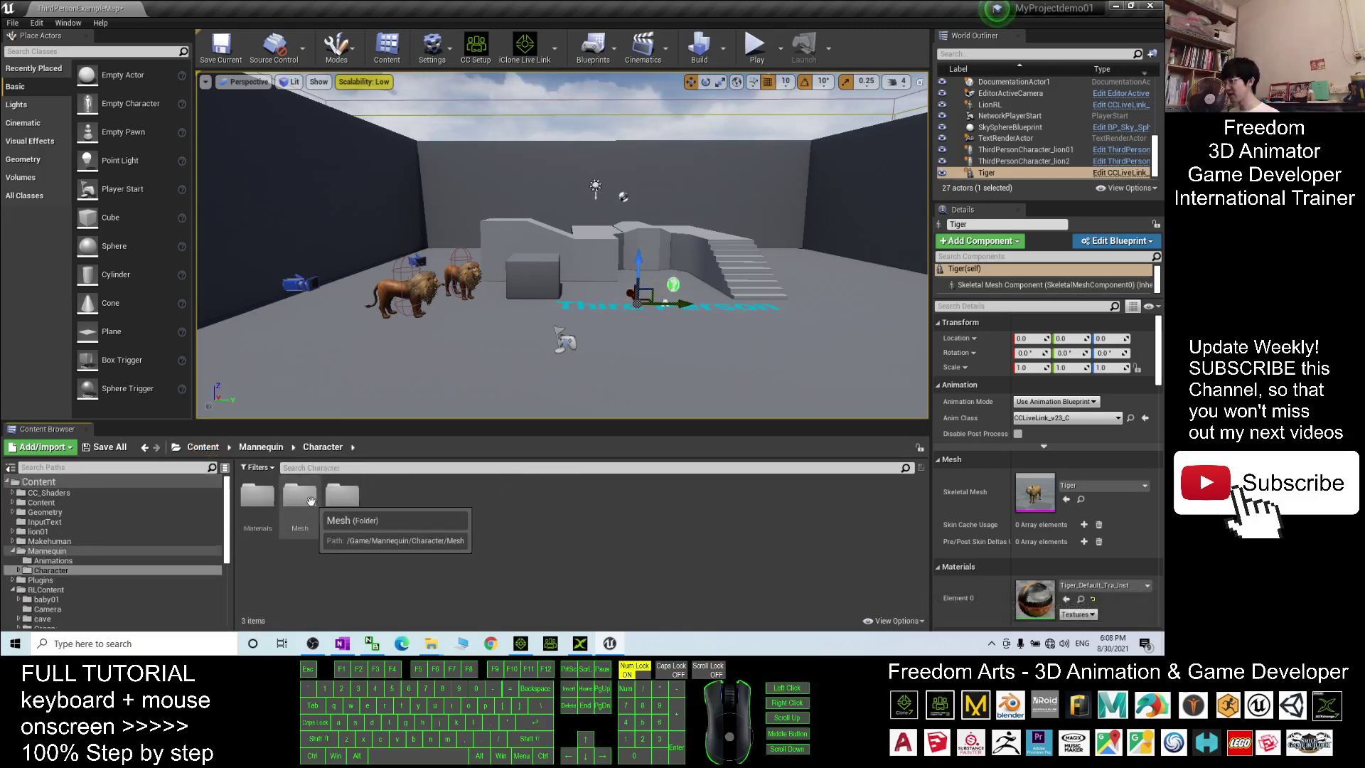
double_click(305, 502)
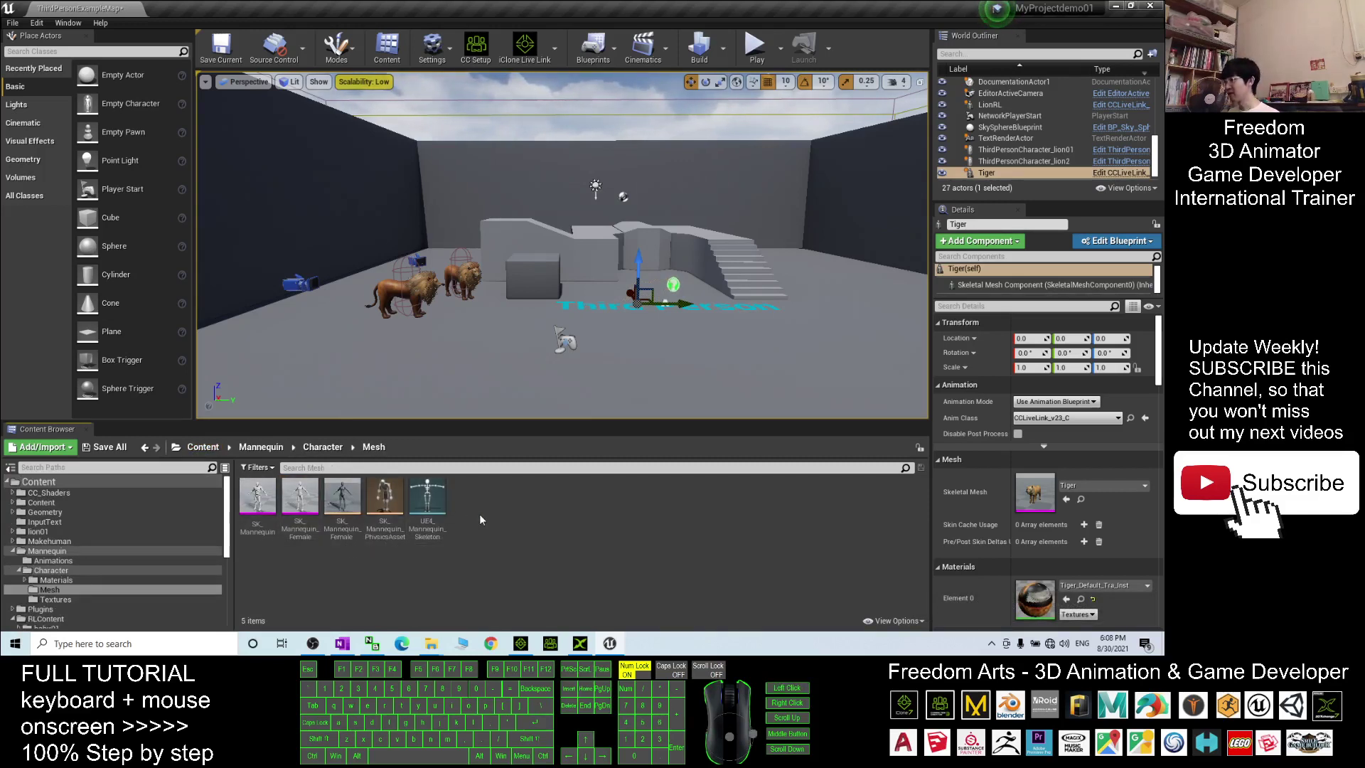
double_click(435, 507)
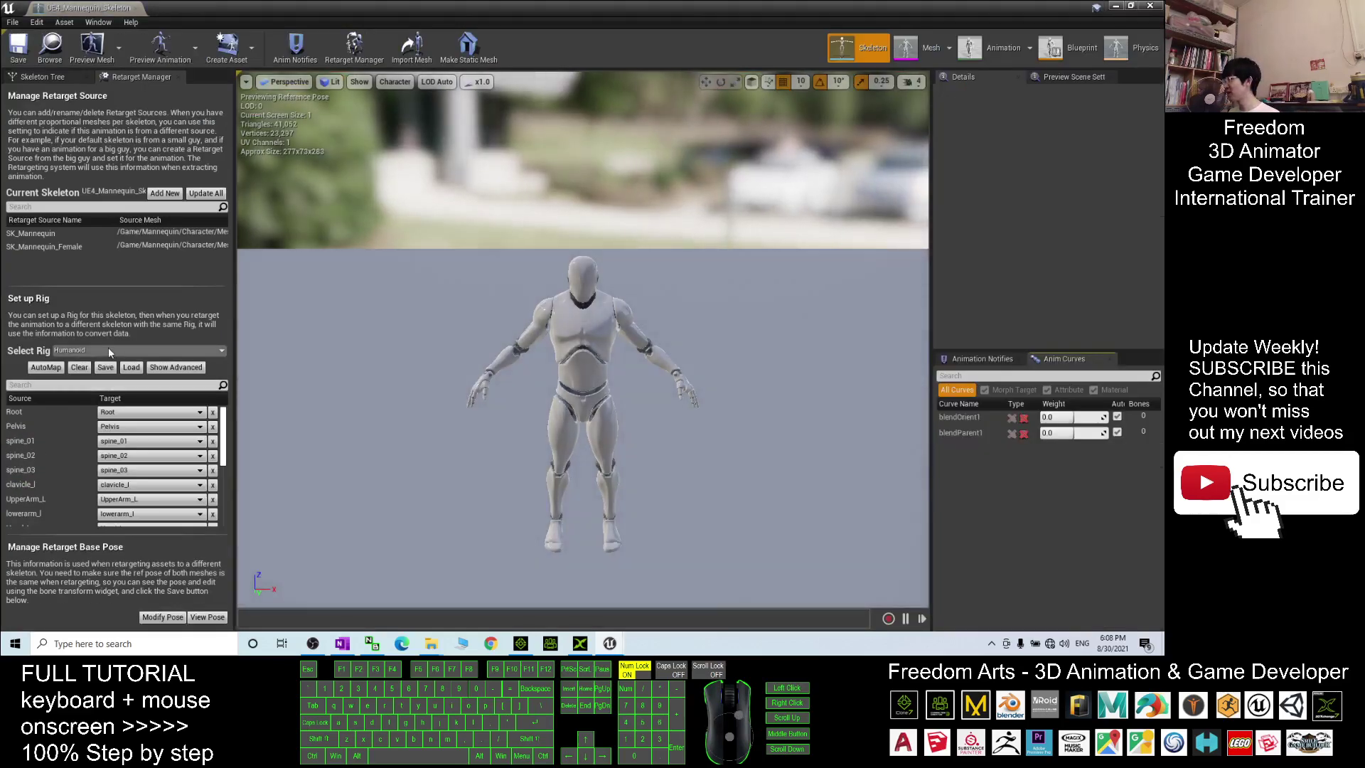
Step: Set the mannequin skeleton's rig to the Humanoid Rig, and reopen the Retarget Manager with its rig choices
left_click(108, 348)
left_click(88, 371)
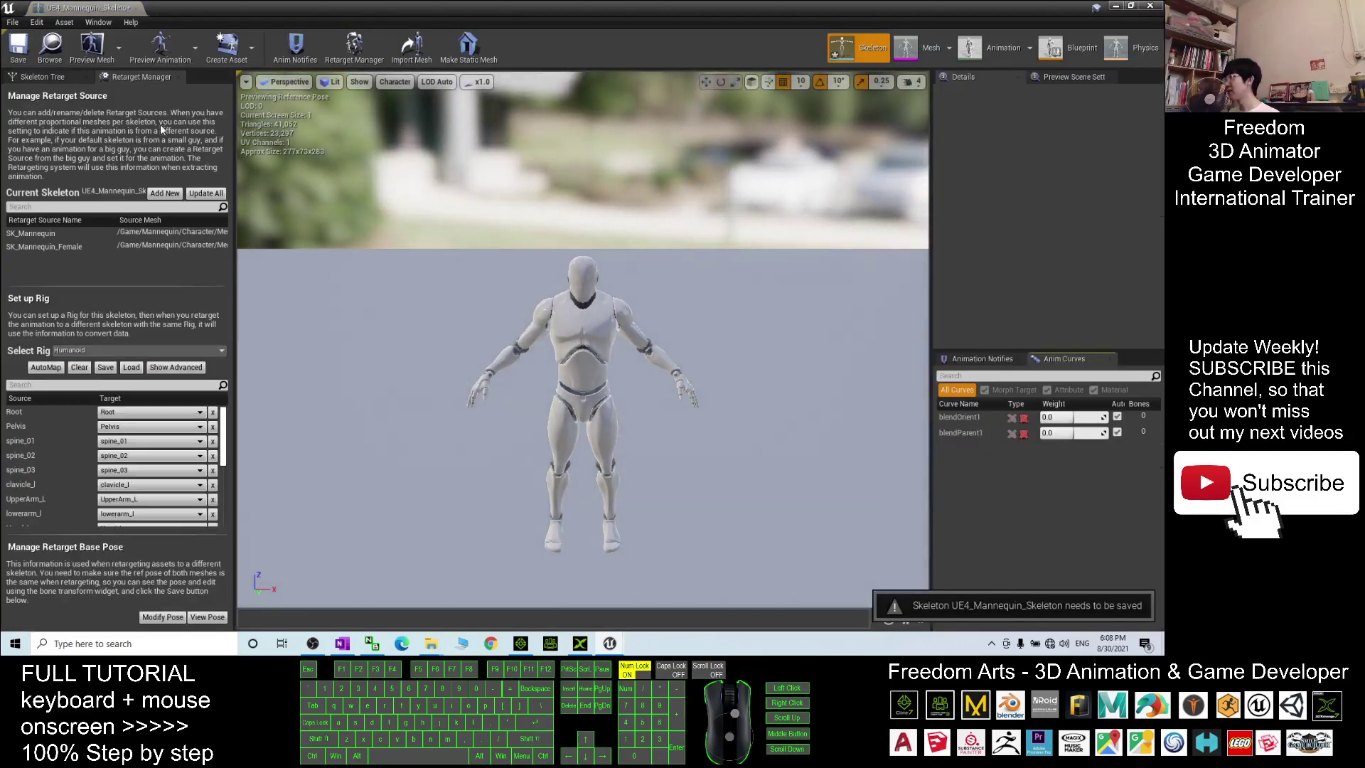
left_click(175, 76)
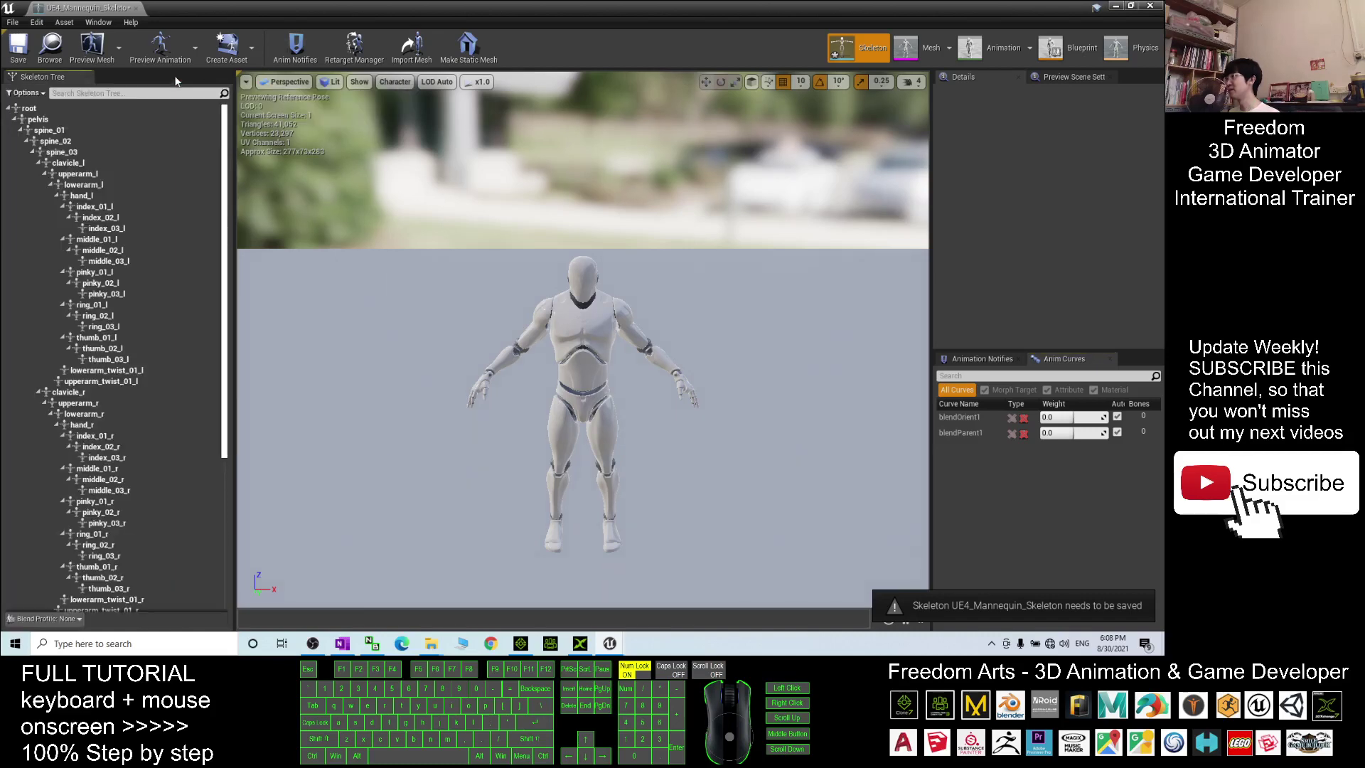
left_click(355, 49)
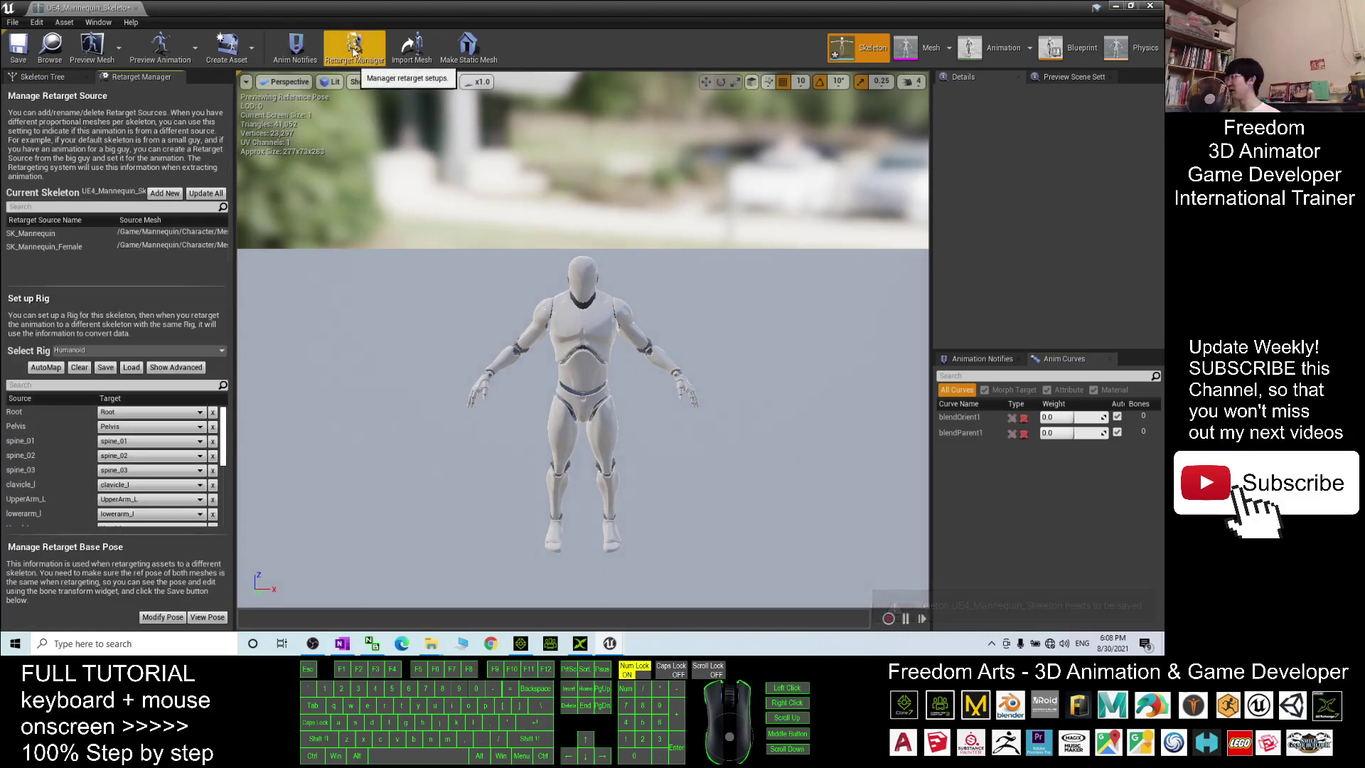
left_click(84, 349)
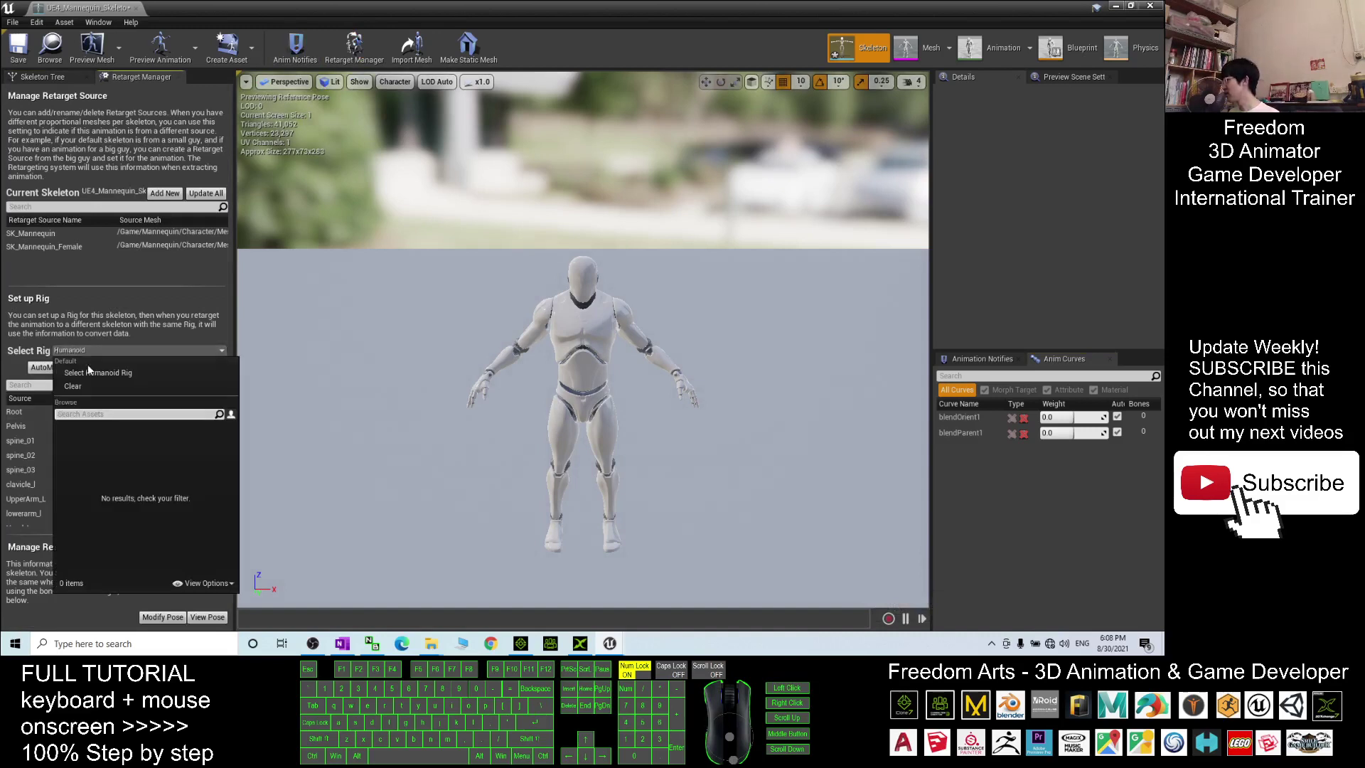